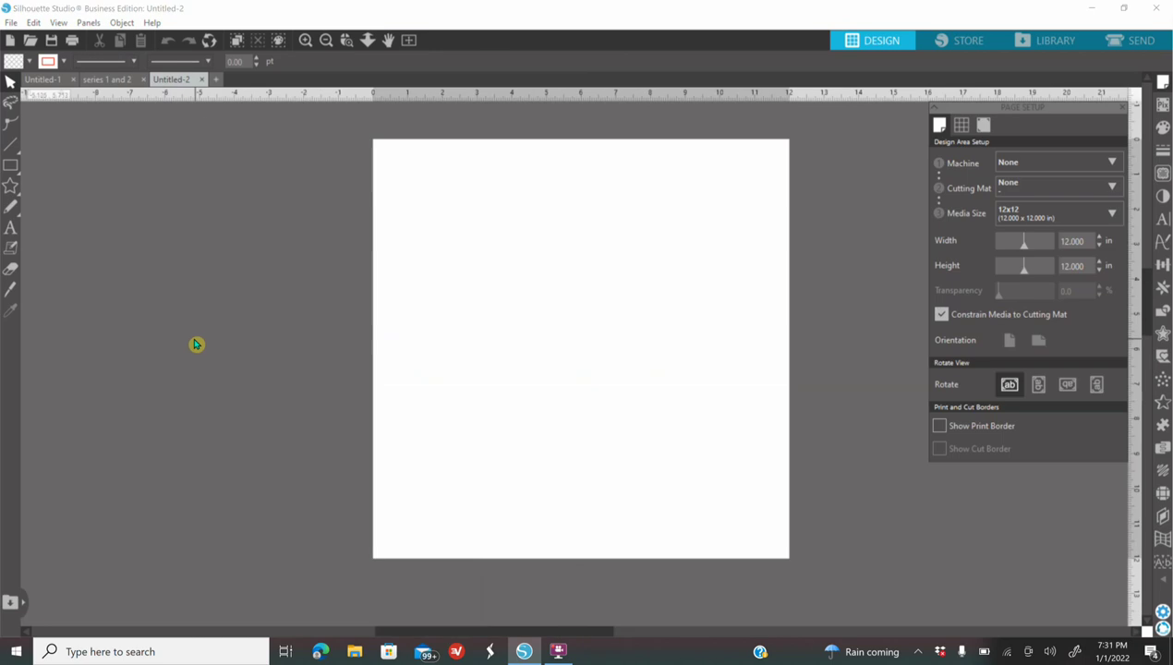
Step: Create two additional blank design documents alongside the ones already open
{"action": "left_click", "coordinate": [219, 82]}
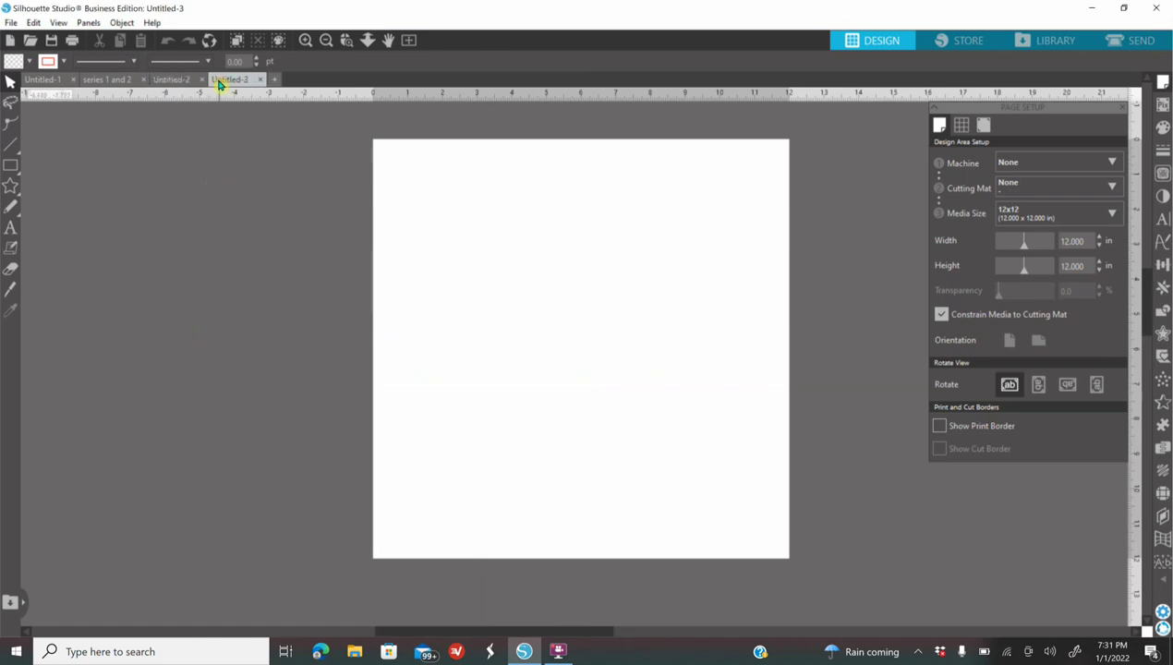
{"action": "left_click", "coordinate": [277, 82]}
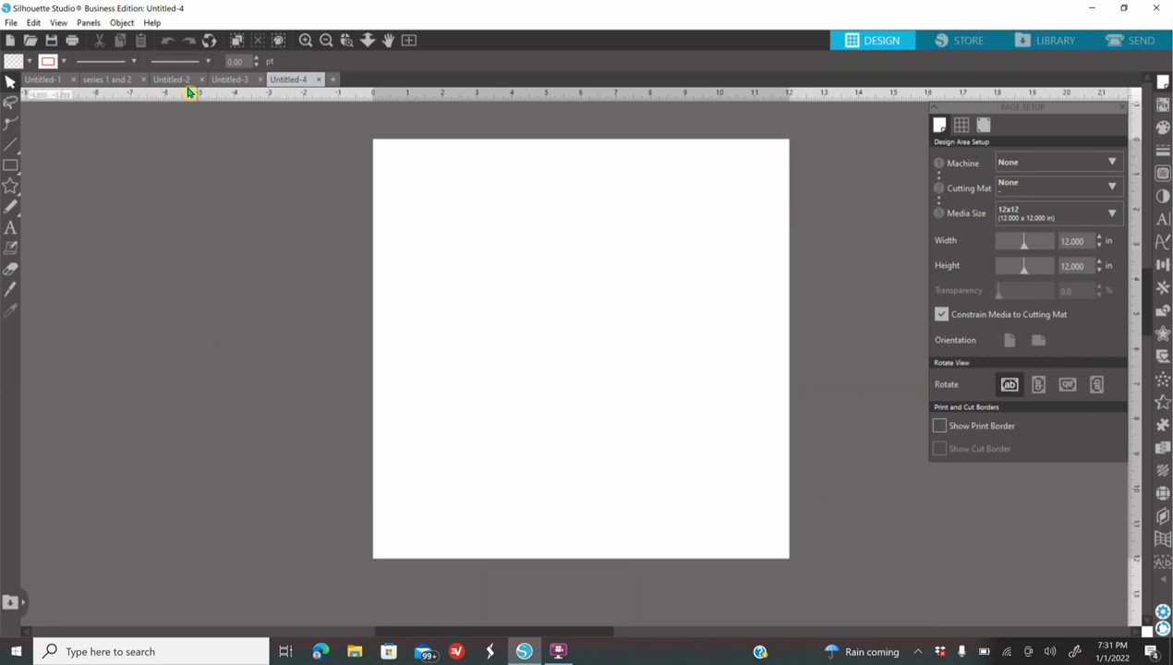
Step: Look through the open designs, switching between series 1 and 2 and the blank untitled documents
{"action": "left_click", "coordinate": [105, 81]}
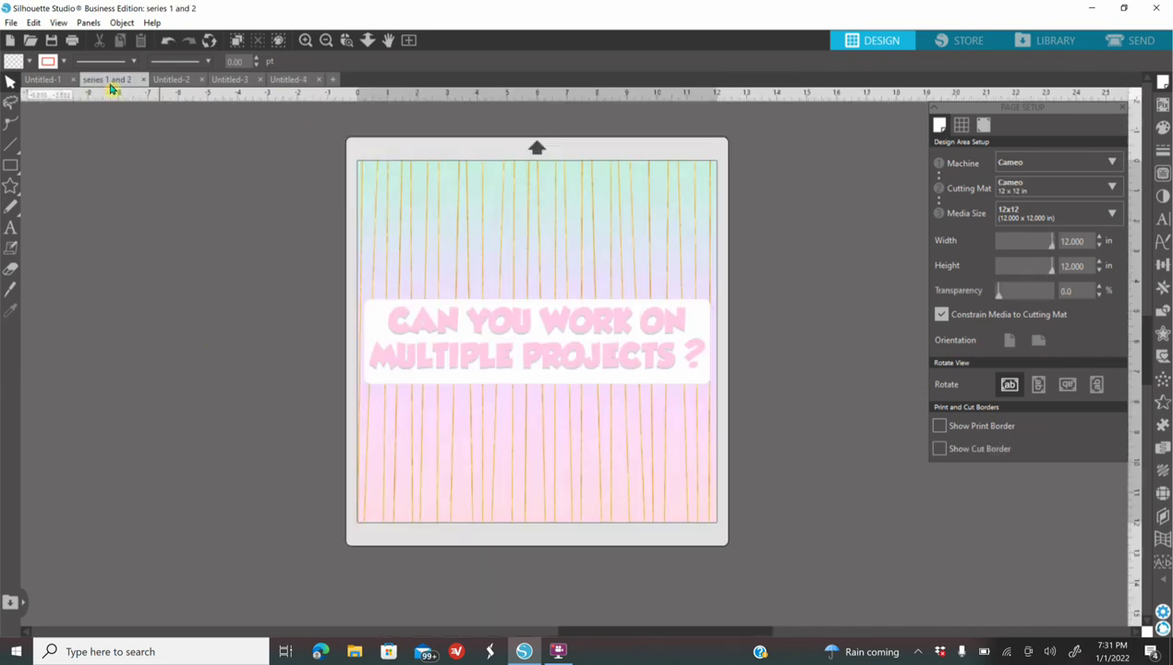
{"action": "left_click", "coordinate": [175, 82]}
{"action": "left_click", "coordinate": [294, 81]}
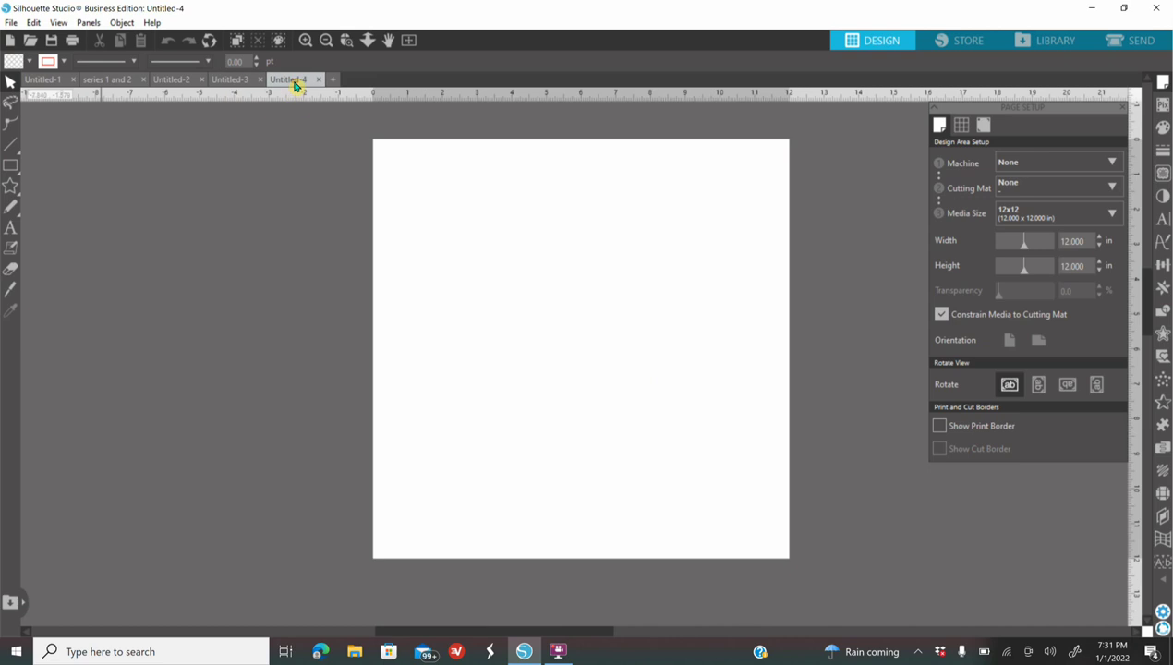
{"action": "left_click", "coordinate": [180, 82]}
{"action": "left_click", "coordinate": [245, 82]}
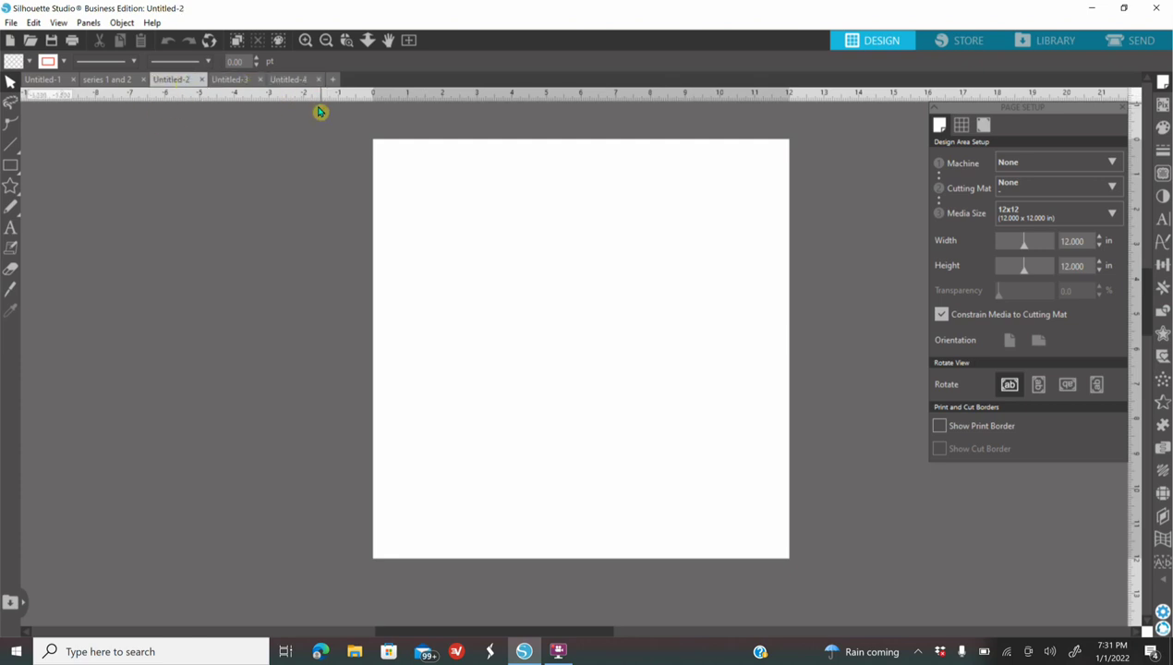
{"action": "left_click", "coordinate": [115, 80]}
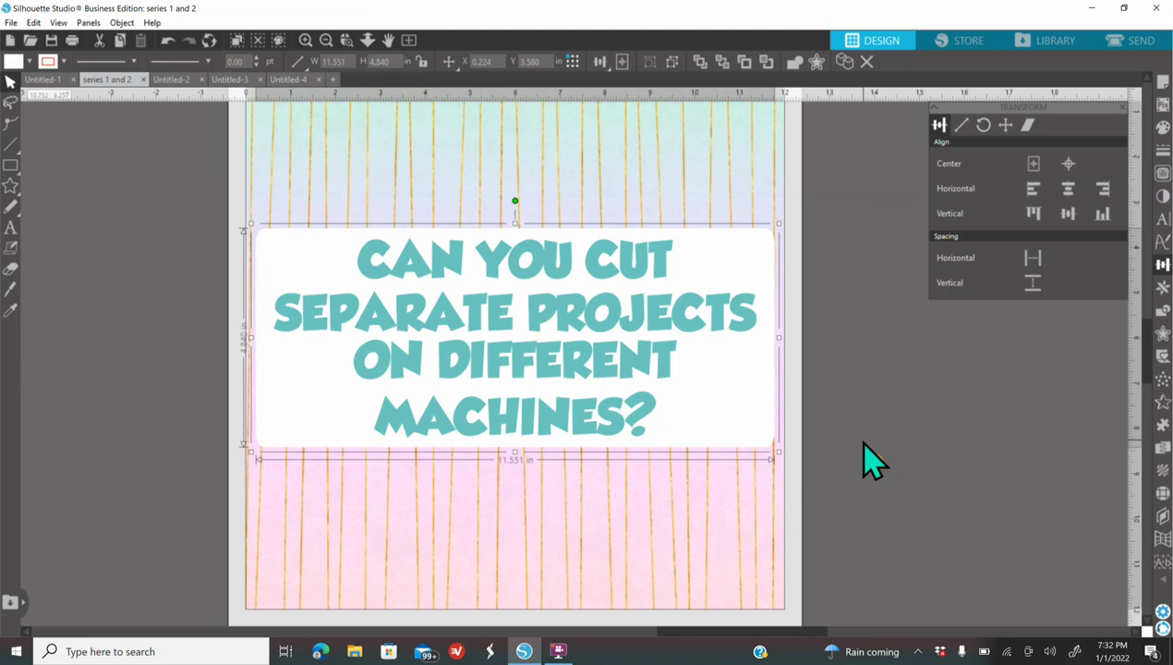
Step: Set up the Untitled-2 page for a Cameo machine with the 12 x 12 in Cameo cutting mat and show the cut border
{"action": "left_click", "coordinate": [176, 81]}
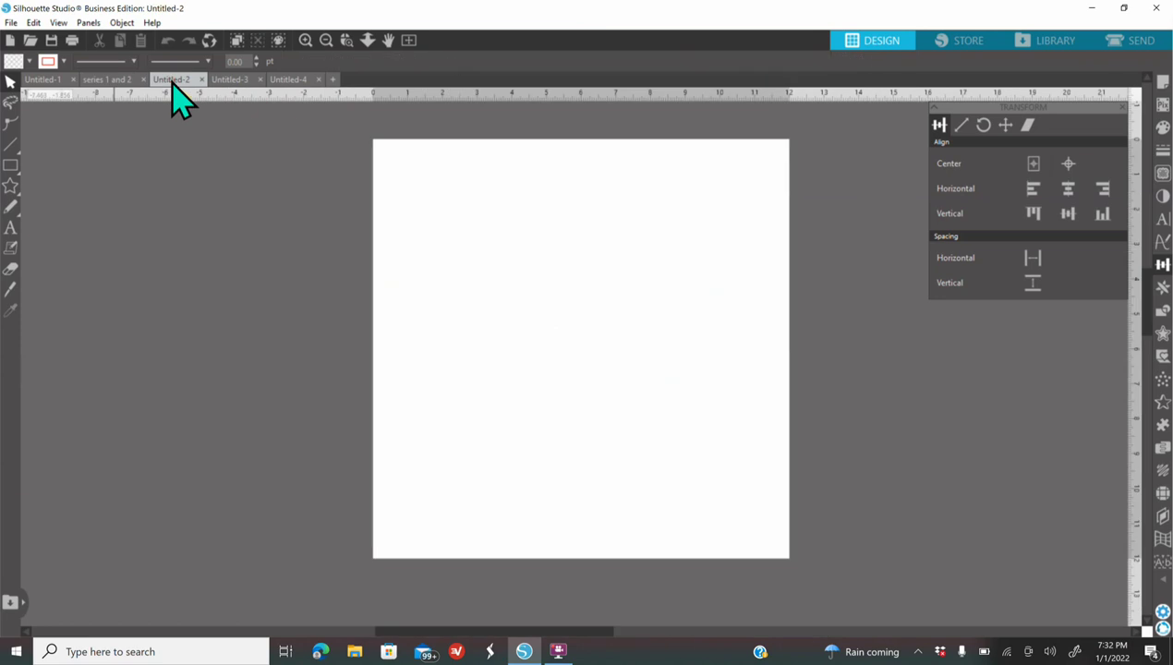
{"action": "left_click", "coordinate": [1163, 82]}
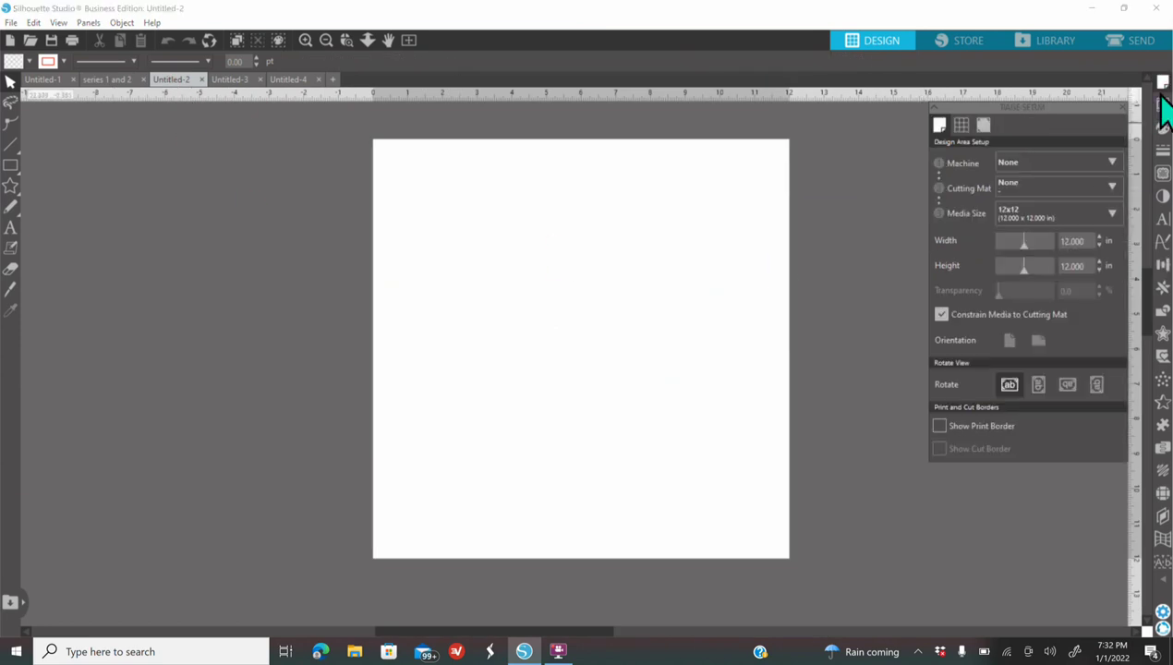
{"action": "left_click", "coordinate": [1037, 193]}
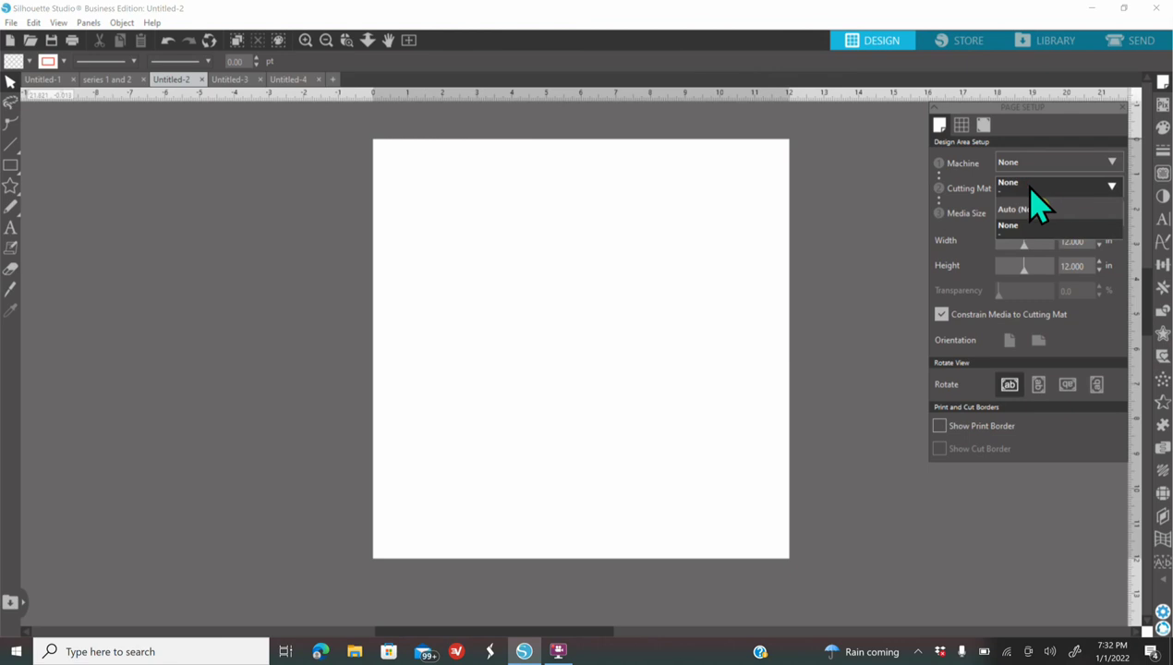
{"action": "left_click", "coordinate": [1016, 164]}
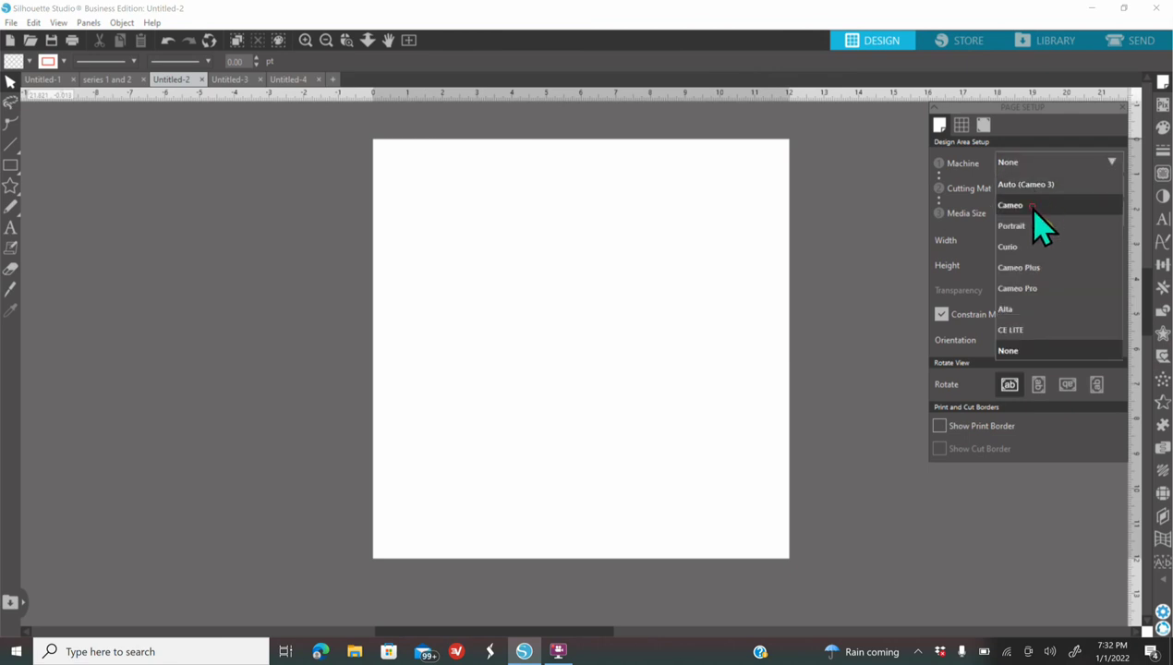
{"action": "left_click", "coordinate": [1034, 205]}
{"action": "left_click", "coordinate": [1042, 189]}
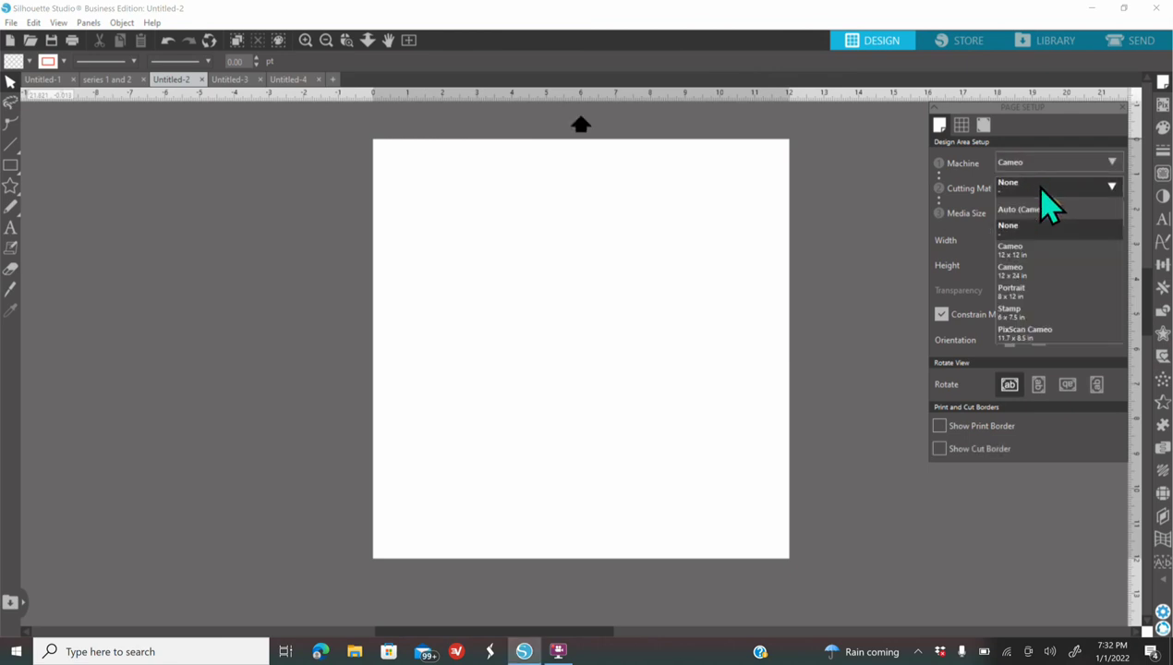
{"action": "left_click", "coordinate": [1033, 248]}
{"action": "left_click", "coordinate": [940, 449]}
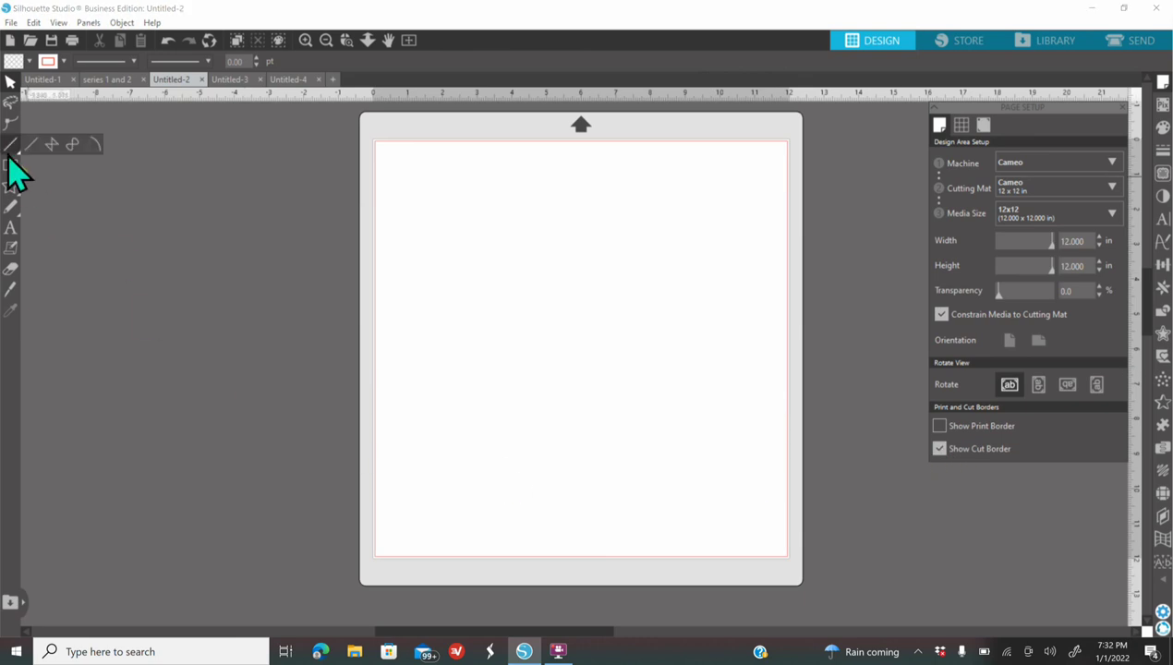
Step: Draw a pink-filled circle about 7.4 by 7.2 in and position it in the upper part of the page
{"action": "mouse_move", "coordinate": [18, 167]}
{"action": "left_click", "coordinate": [67, 166]}
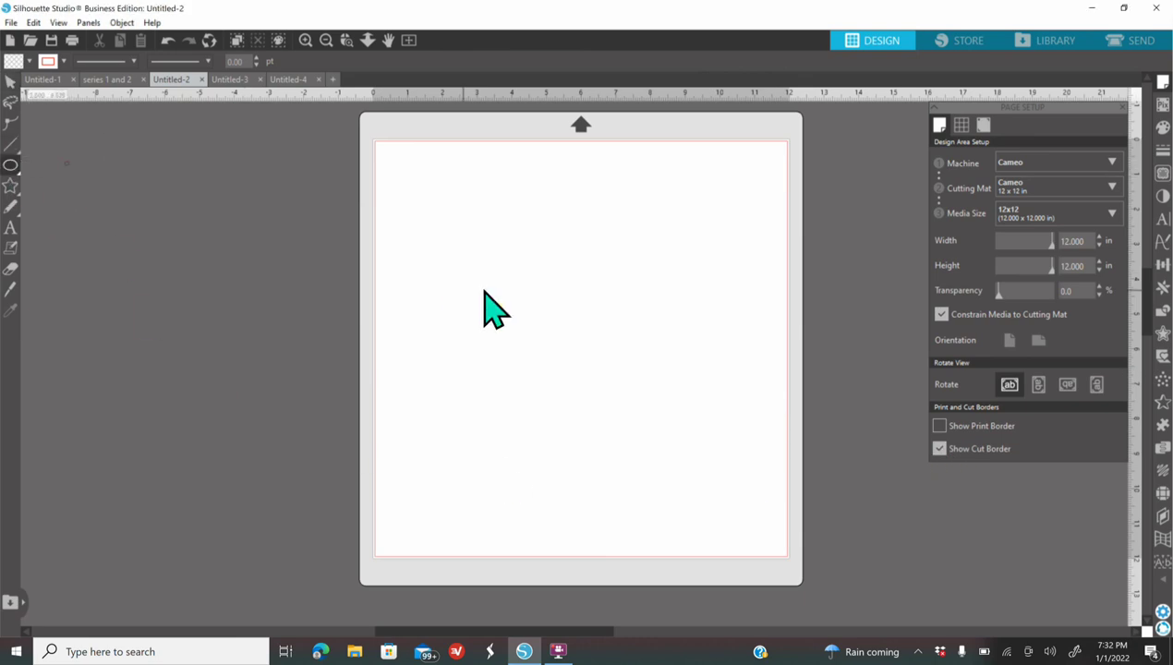
{"action": "mouse_move", "coordinate": [484, 219]}
{"action": "left_mouse_down"}
{"action": "mouse_move", "coordinate": [618, 425]}
{"action": "mouse_move", "coordinate": [747, 477]}
{"action": "left_mouse_up"}
{"action": "left_click", "coordinate": [1161, 128]}
{"action": "left_click", "coordinate": [976, 158]}
{"action": "left_click_drag", "start_coordinate": [696, 353], "coordinate": [643, 301]}
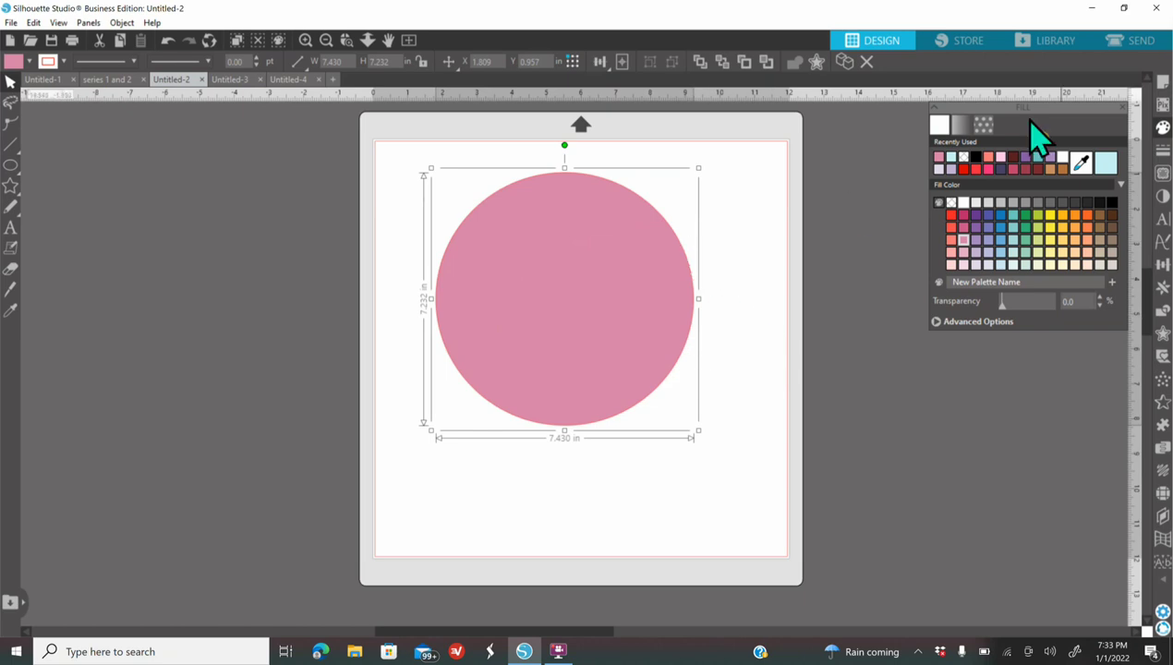
Step: Choose the Bluetooth cutter Betty as the machine for sending the circle design, and return to the design view
{"action": "left_click", "coordinate": [1138, 42]}
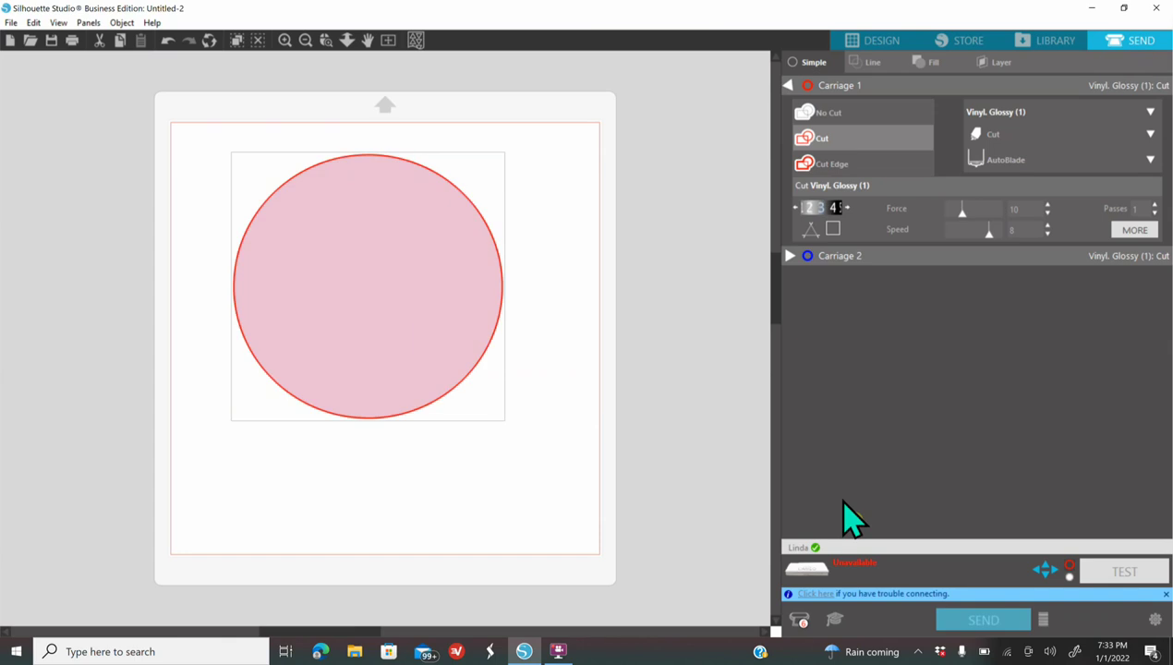
{"action": "left_click", "coordinate": [804, 628]}
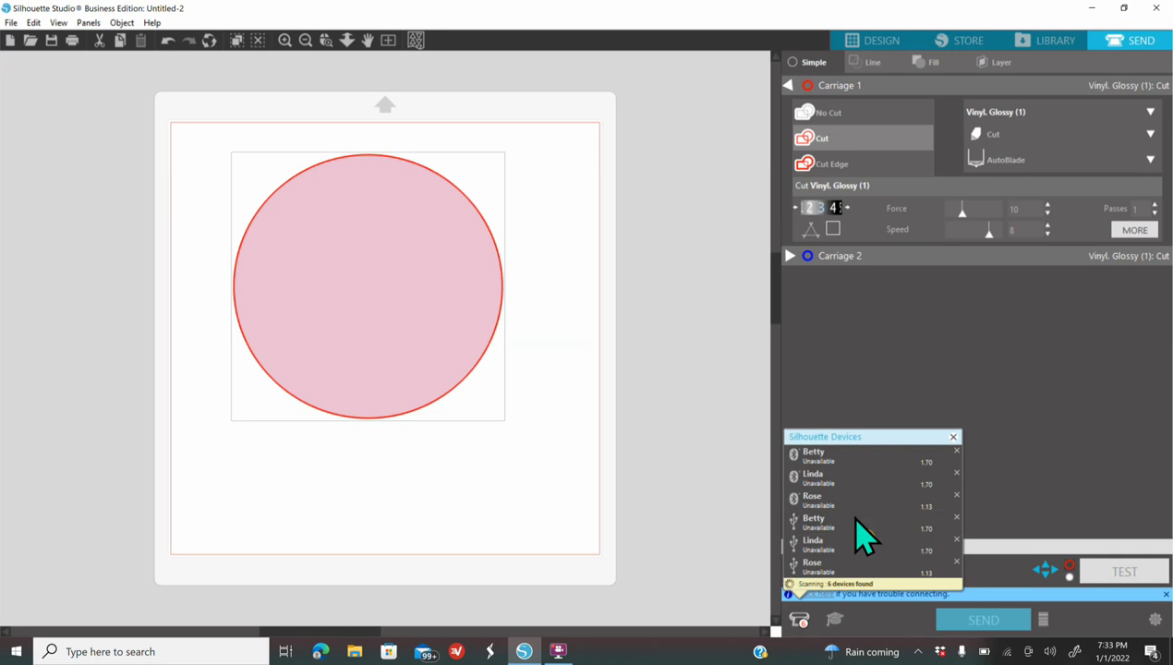
{"action": "left_click", "coordinate": [820, 456]}
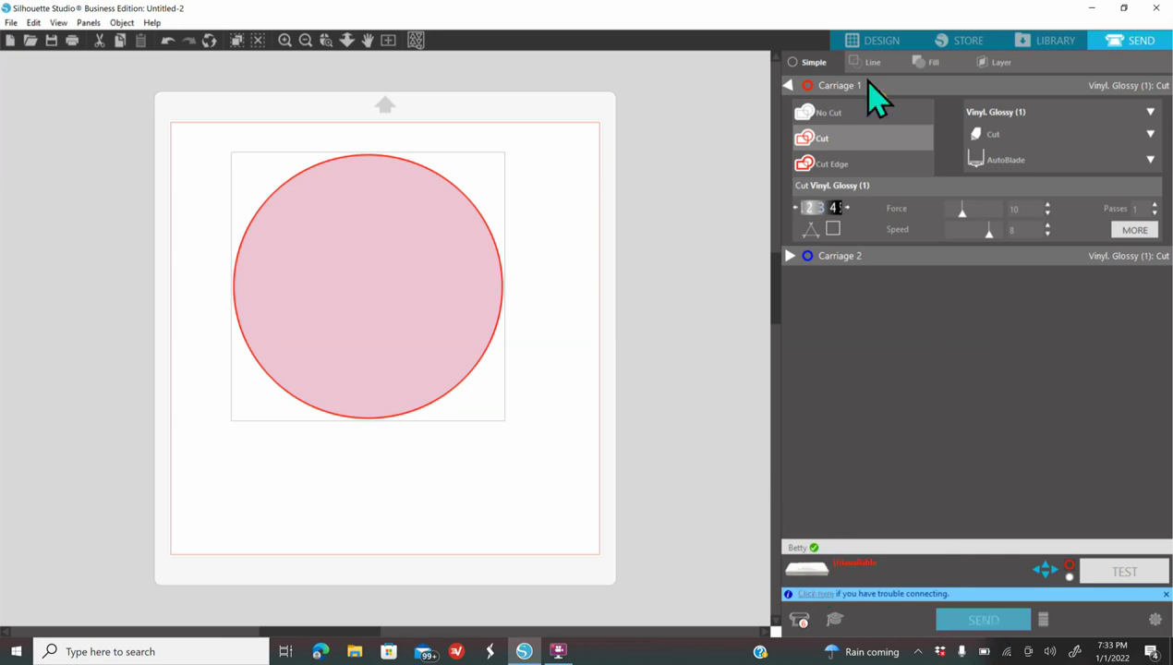
{"action": "left_click", "coordinate": [888, 43]}
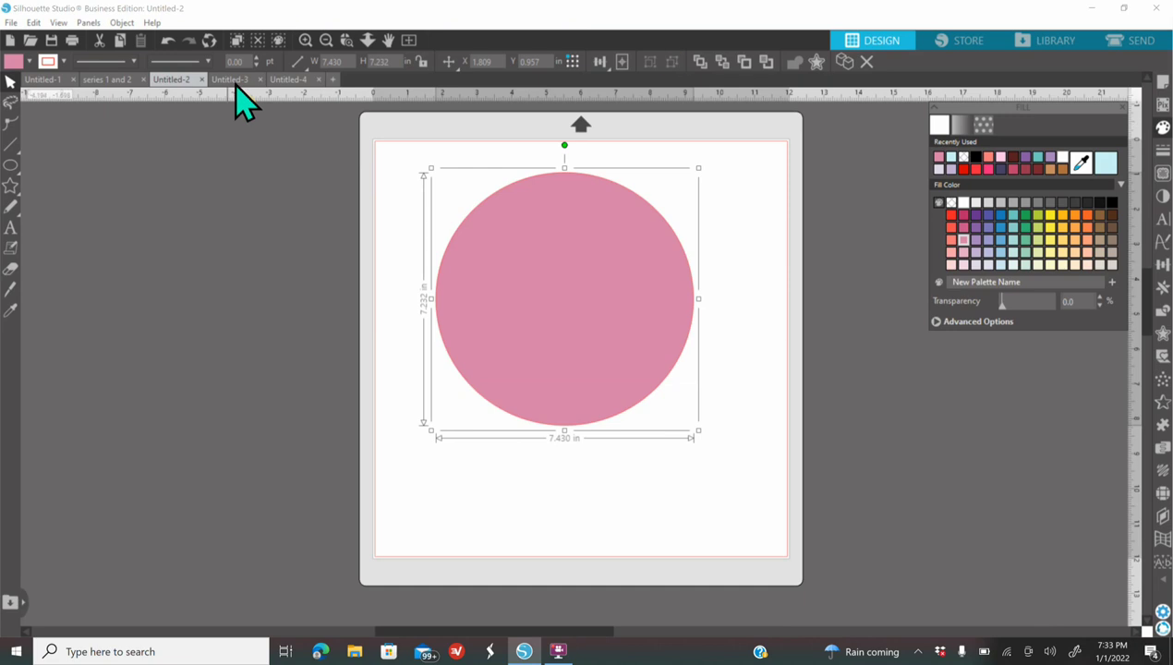
Step: Set the Untitled-3 document's machine to Cameo in the page setup
{"action": "left_click", "coordinate": [236, 81]}
{"action": "left_click", "coordinate": [1161, 81]}
{"action": "left_click", "coordinate": [1023, 168]}
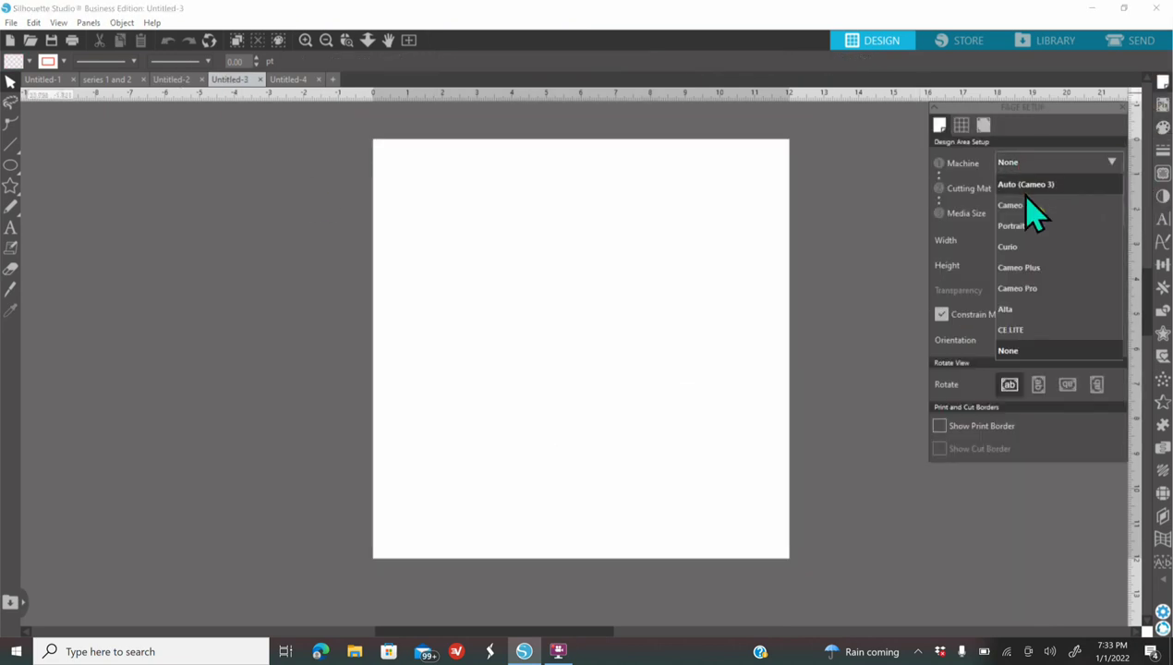
{"action": "left_click", "coordinate": [1026, 205]}
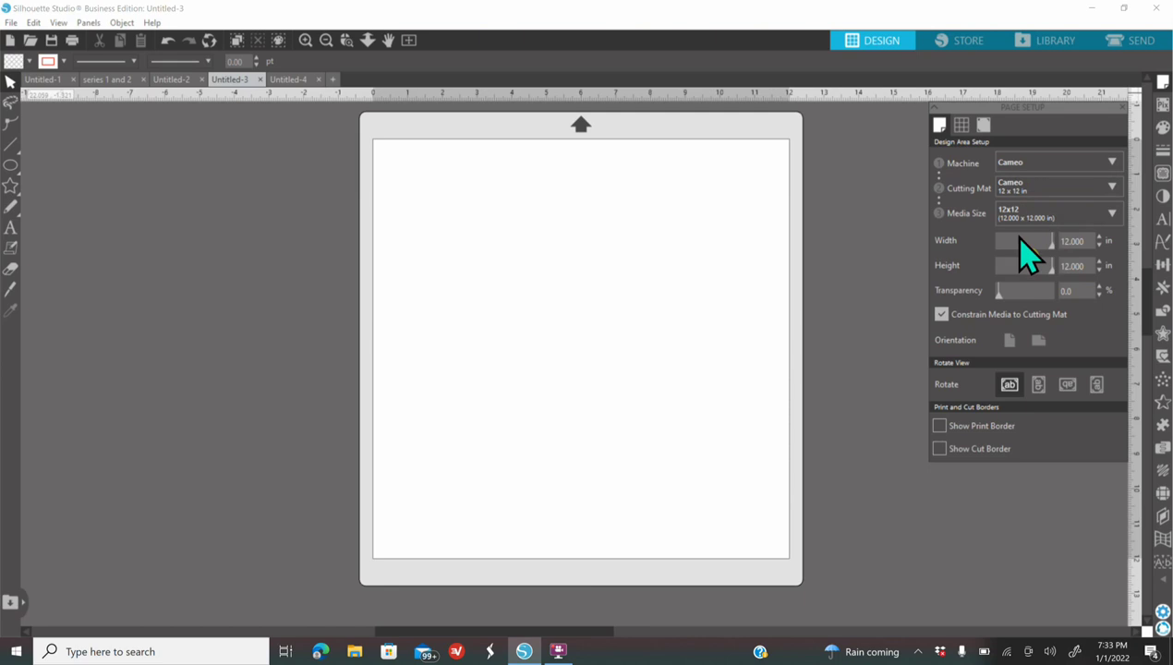
Step: Draw a purple-filled rectangle about 8.5 by 6.1 in and move it near the page's upper-left corner
{"action": "left_click", "coordinate": [33, 168]}
{"action": "left_click_drag", "start_coordinate": [437, 179], "coordinate": [734, 392]}
{"action": "left_click", "coordinate": [1162, 127]}
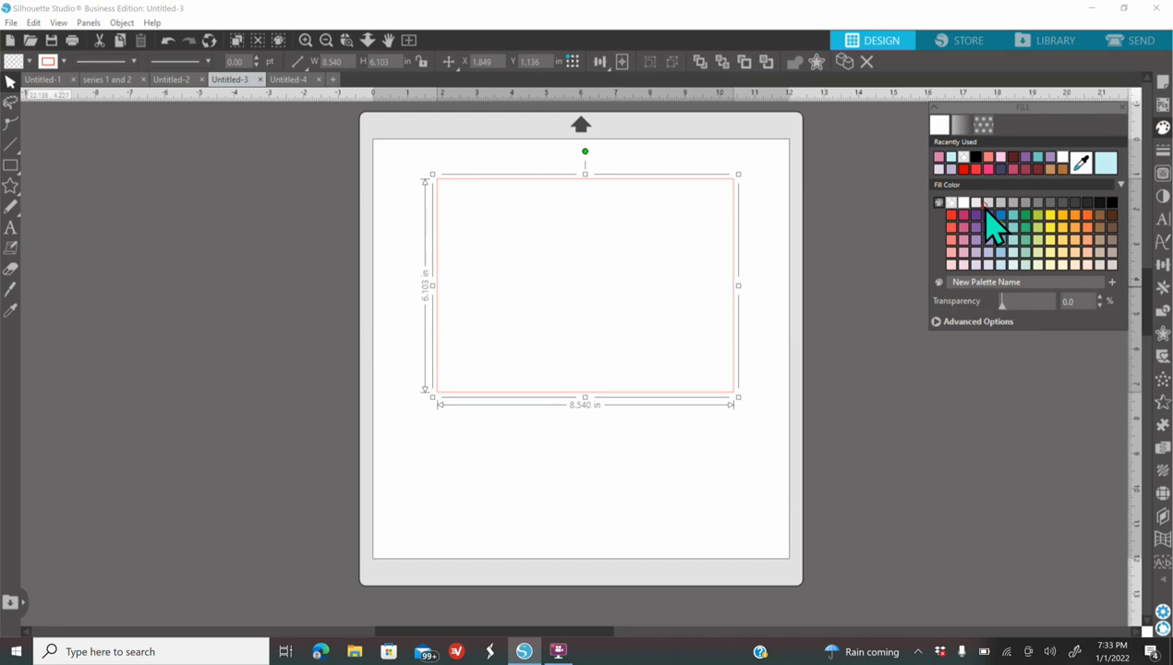
{"action": "left_click", "coordinate": [975, 239]}
{"action": "left_click_drag", "start_coordinate": [662, 358], "coordinate": [616, 340]}
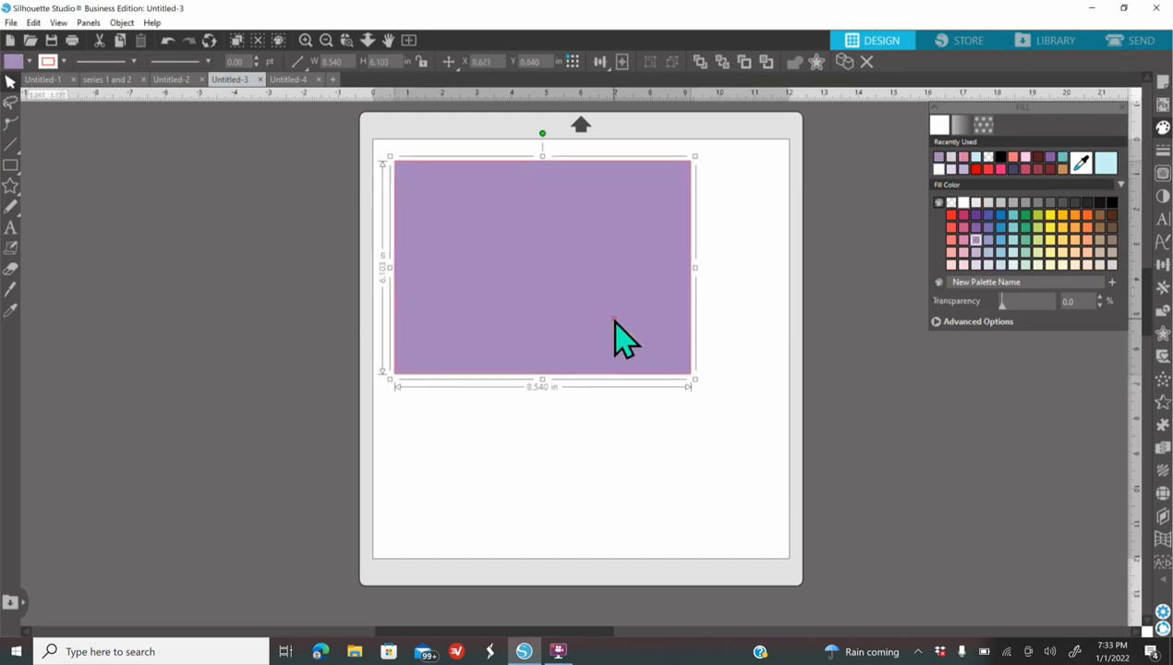
Step: Choose the Bluetooth cutter Linda as the machine for sending the rectangle design, and return to the design view
{"action": "left_click", "coordinate": [1132, 46]}
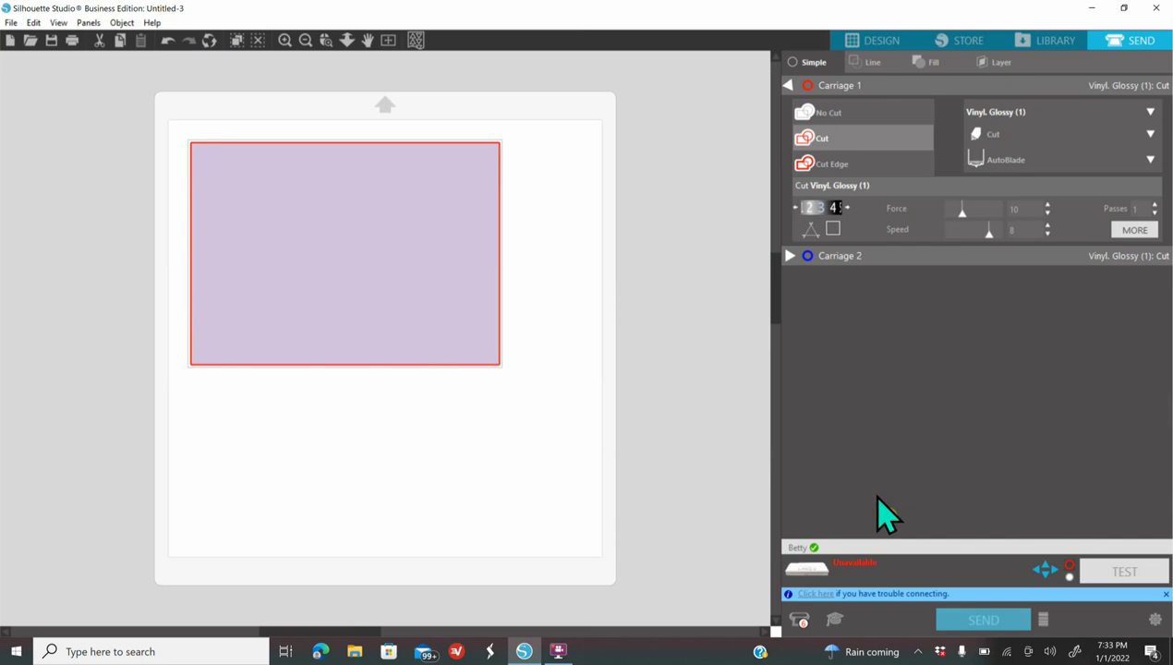
{"action": "left_click", "coordinate": [801, 618]}
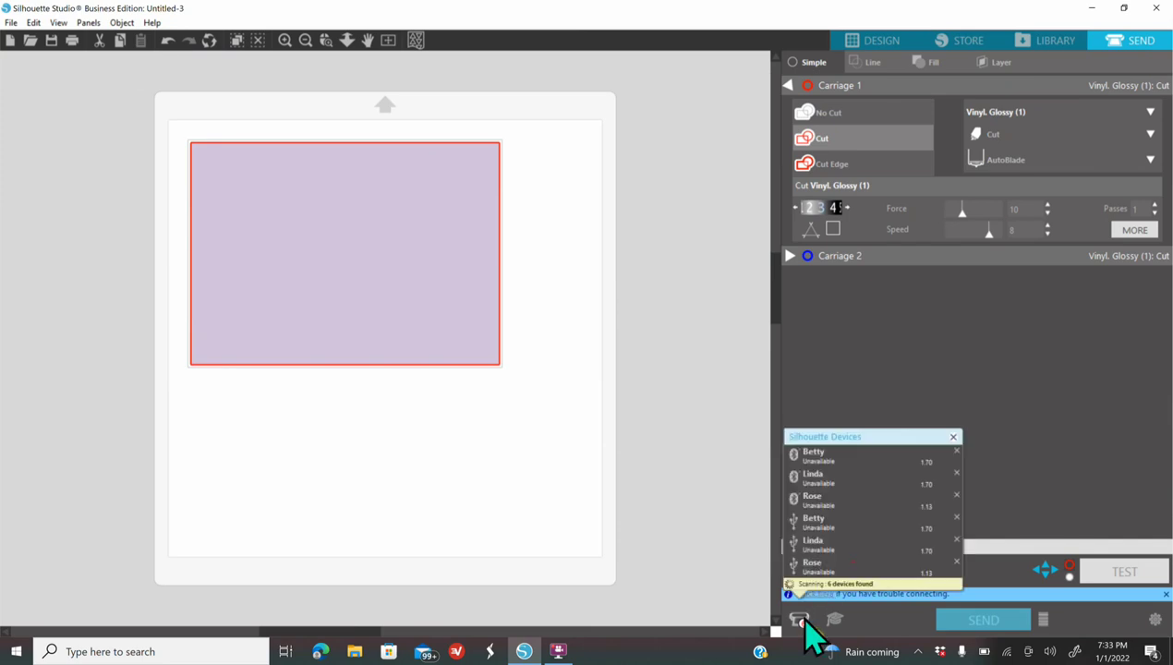
{"action": "left_click", "coordinate": [817, 476]}
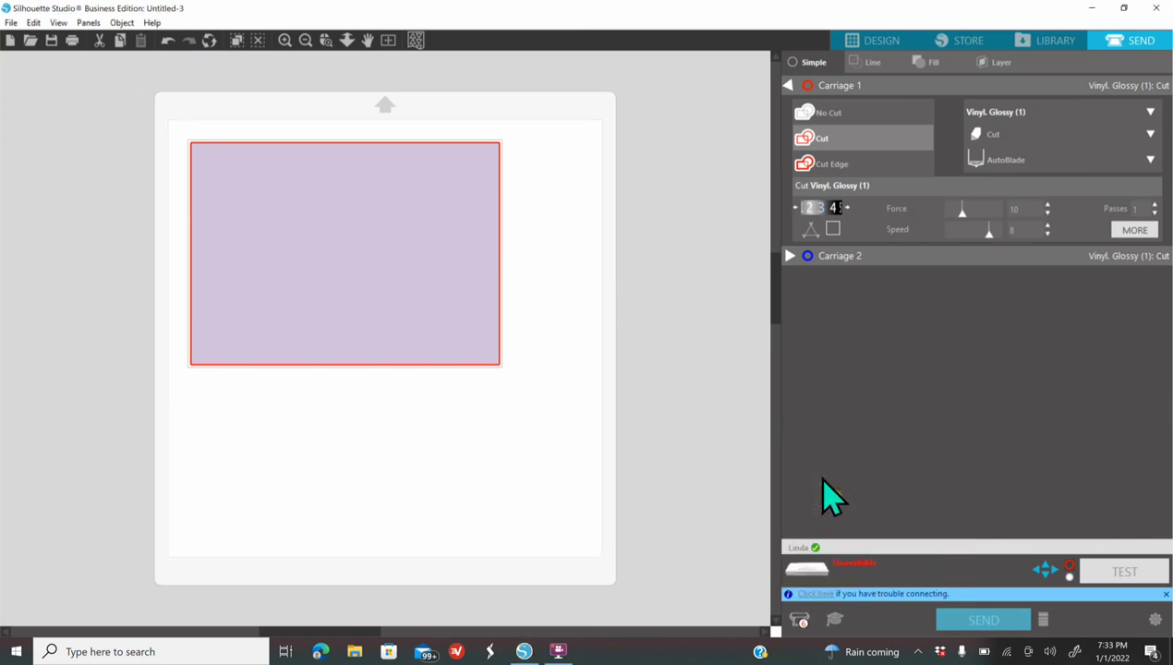
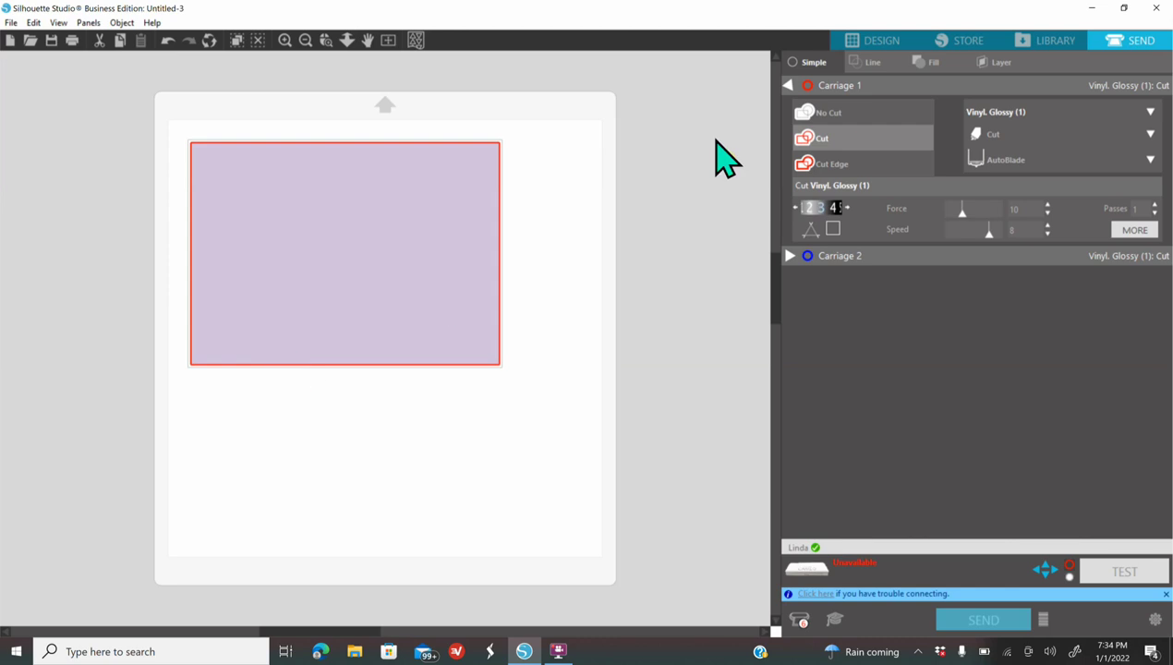
{"action": "left_click", "coordinate": [857, 40]}
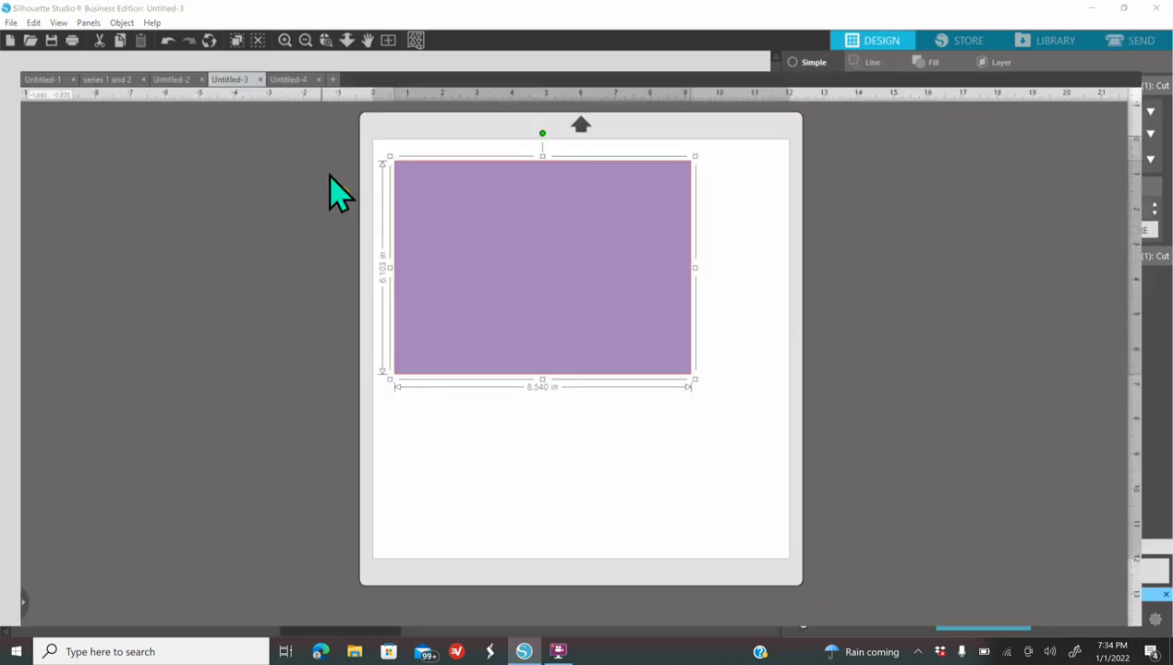
Step: In Untitled-4, draw a five-sided polygon about 7.0 by 6.9 in and fill it with blue-violet
{"action": "left_click", "coordinate": [288, 81]}
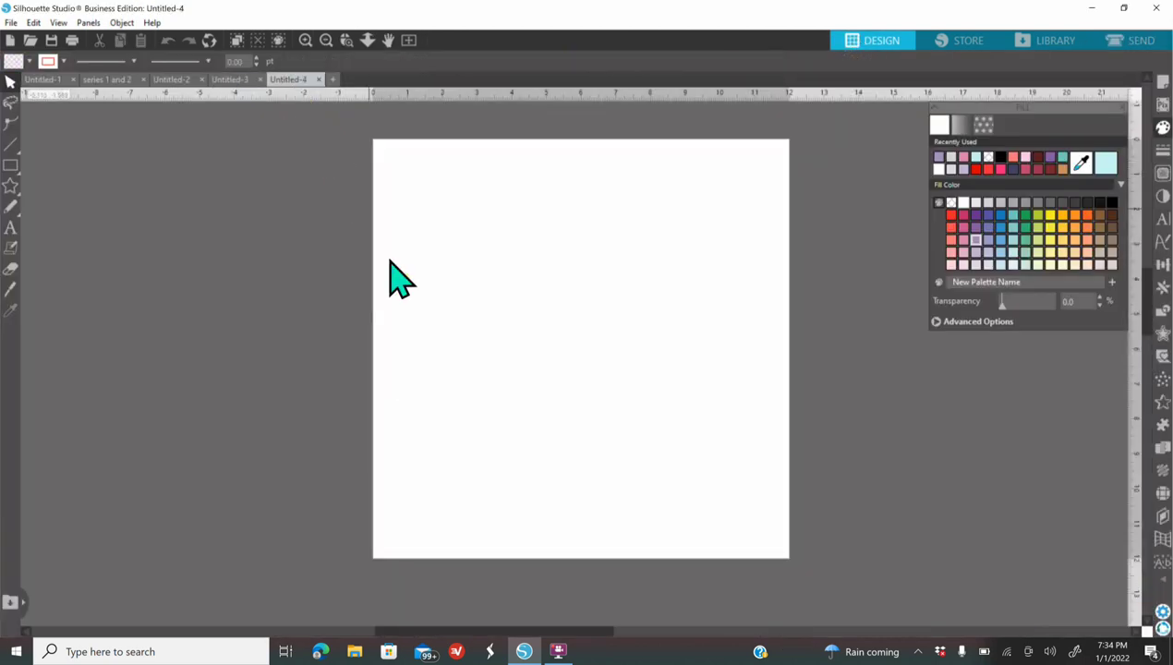
{"action": "mouse_move", "coordinate": [11, 166]}
{"action": "left_click", "coordinate": [93, 165]}
{"action": "left_click_drag", "start_coordinate": [423, 238], "coordinate": [593, 394]}
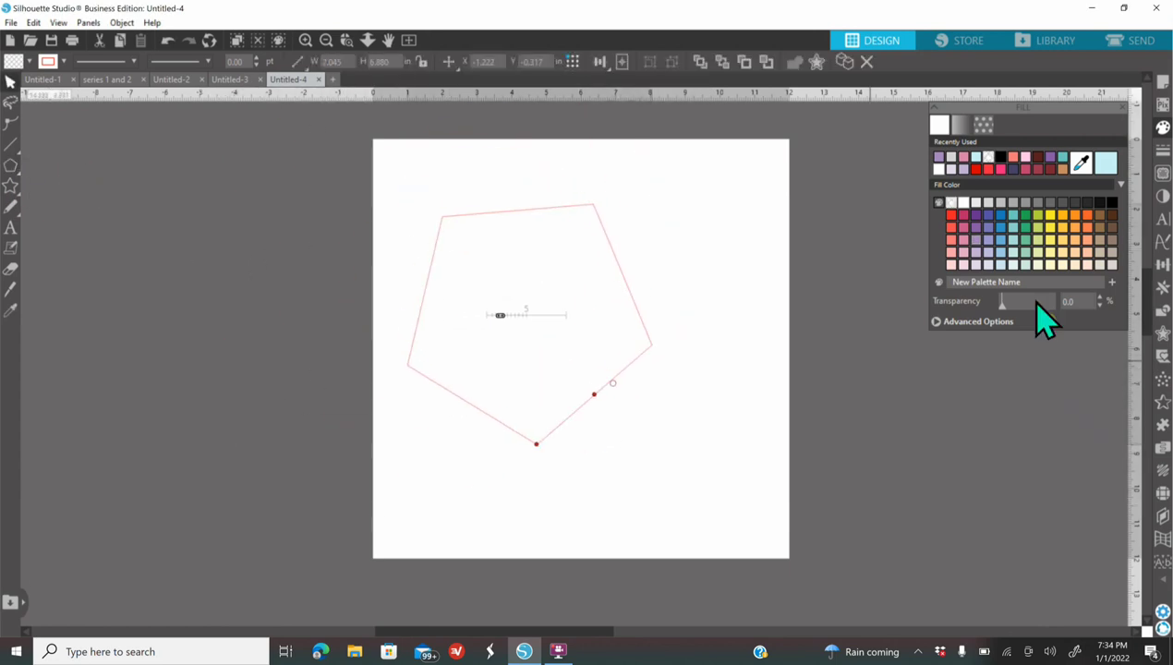
{"action": "left_click", "coordinate": [988, 214]}
Step: Choose the Bluetooth cutter Rose as the machine for sending the pentagon design, and return to the design view
{"action": "left_click", "coordinate": [1140, 51]}
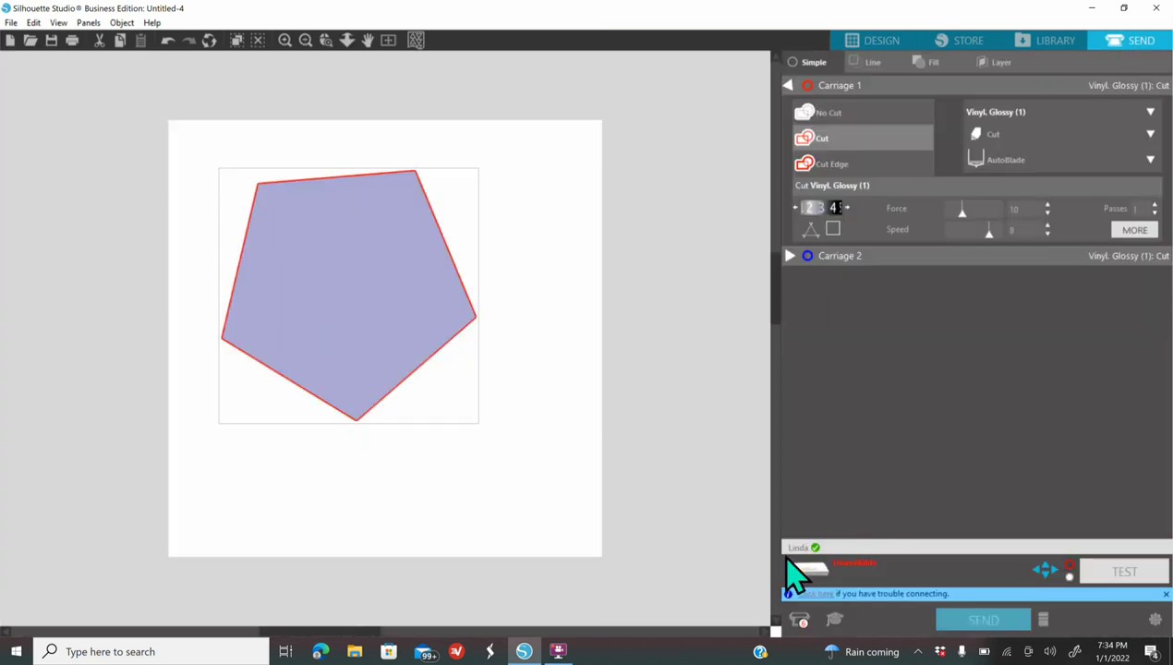
{"action": "left_click", "coordinate": [799, 619]}
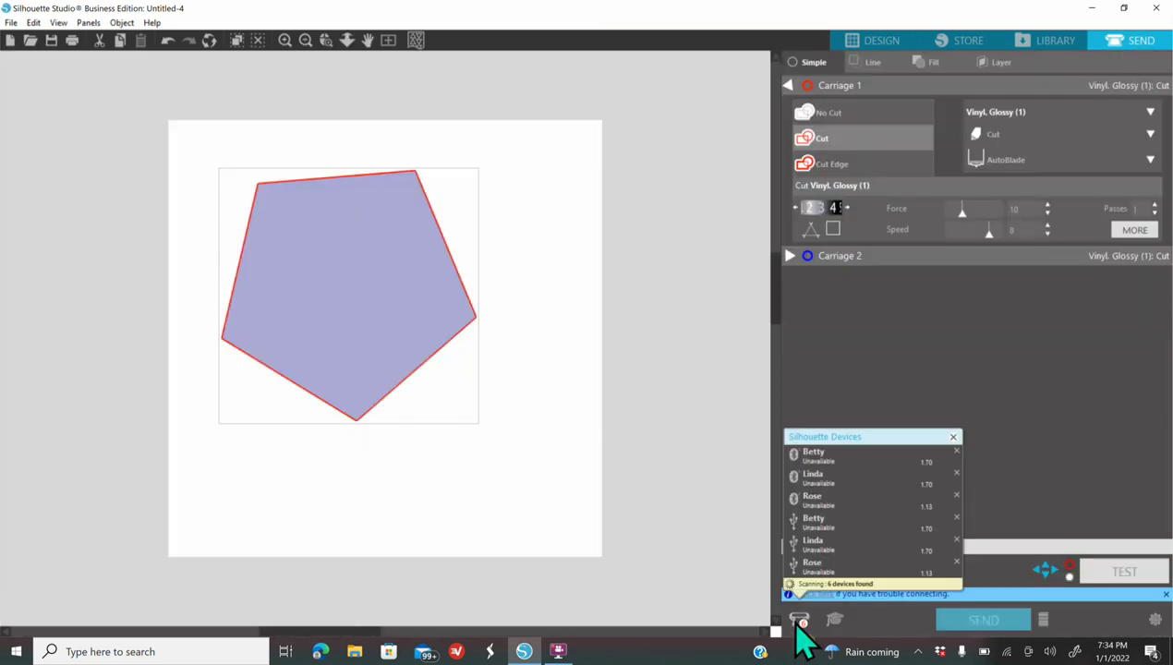
{"action": "left_click", "coordinate": [830, 498]}
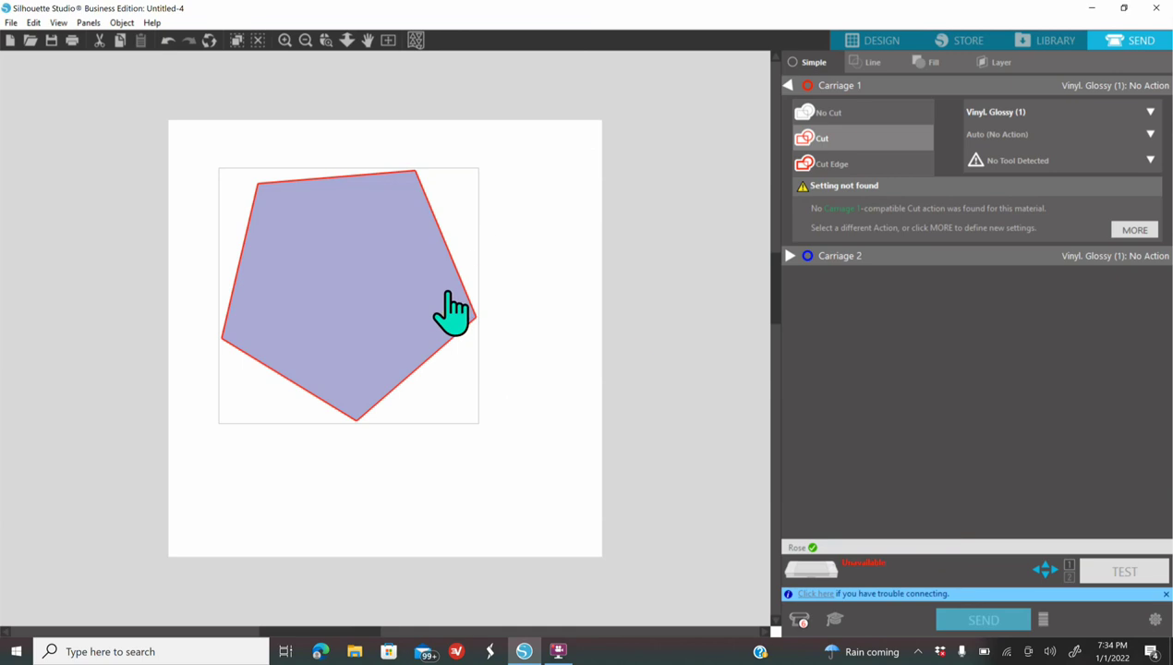
{"action": "left_click", "coordinate": [897, 49]}
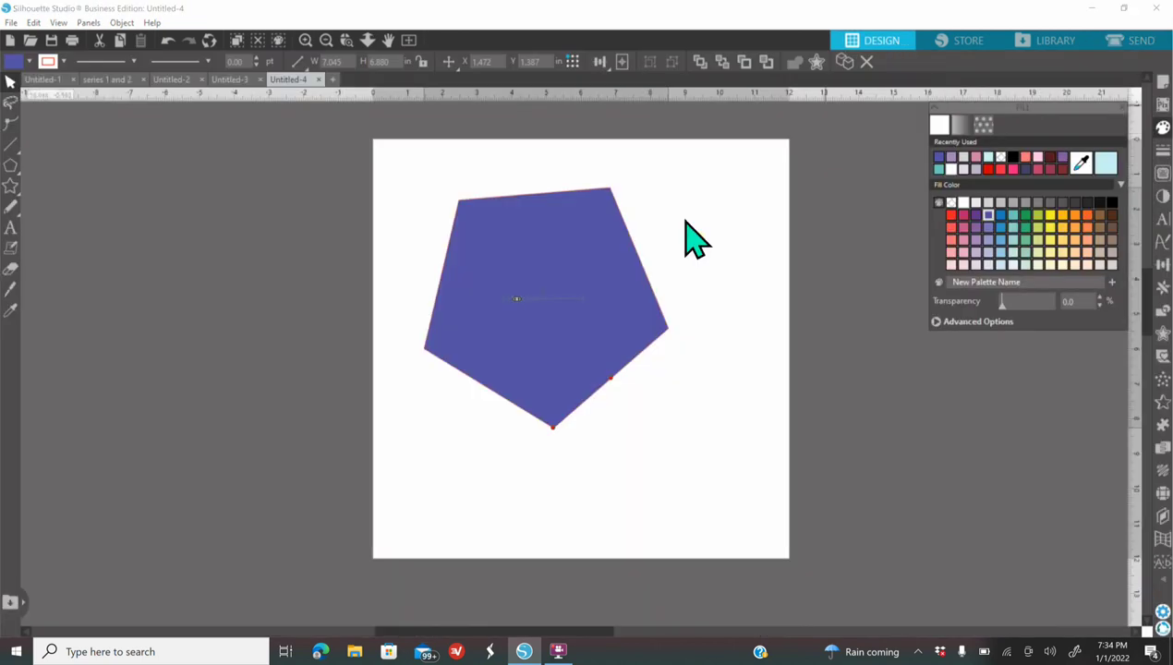
Step: Check which cutting machine is assigned in the send settings of the Untitled-3 rectangle design
{"action": "left_click", "coordinate": [232, 83]}
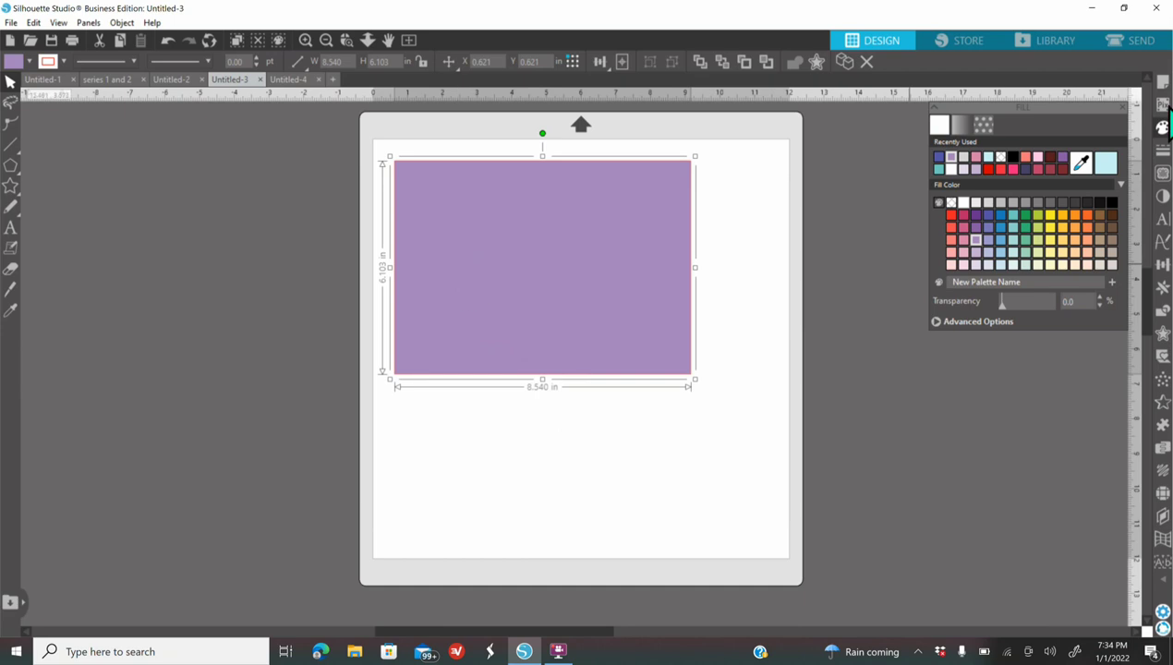
{"action": "left_click", "coordinate": [1139, 40]}
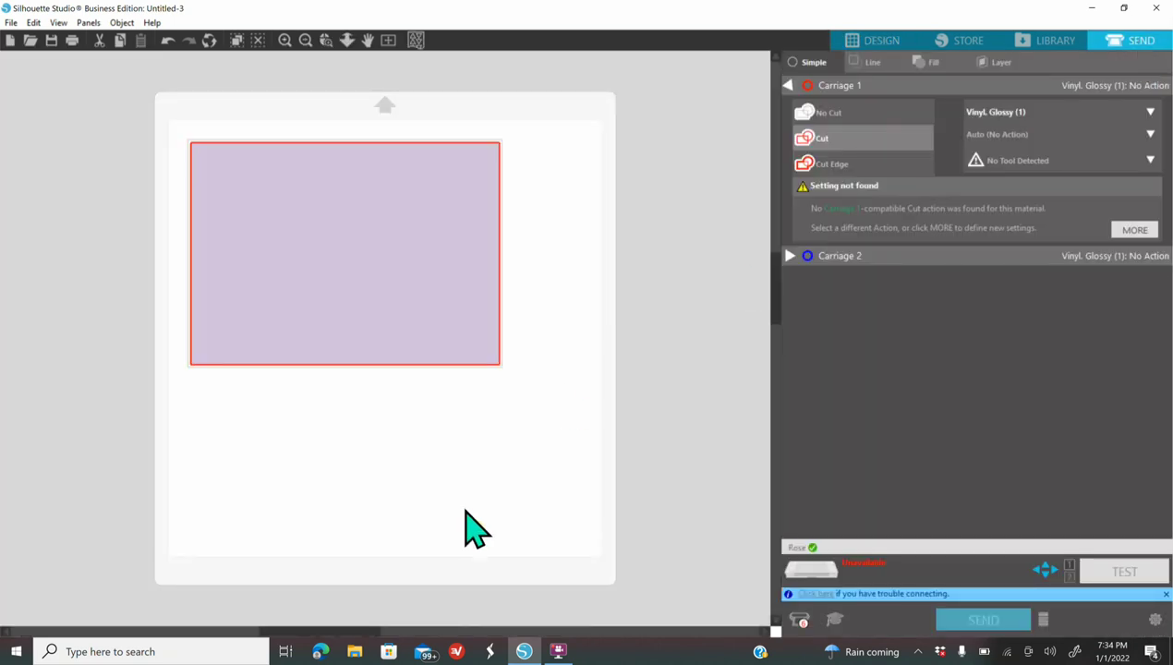
Step: Switch the rectangle design's cutting machine to the Bluetooth cutter Linda and finally to Betty, and return to the design view
{"action": "left_click", "coordinate": [797, 619]}
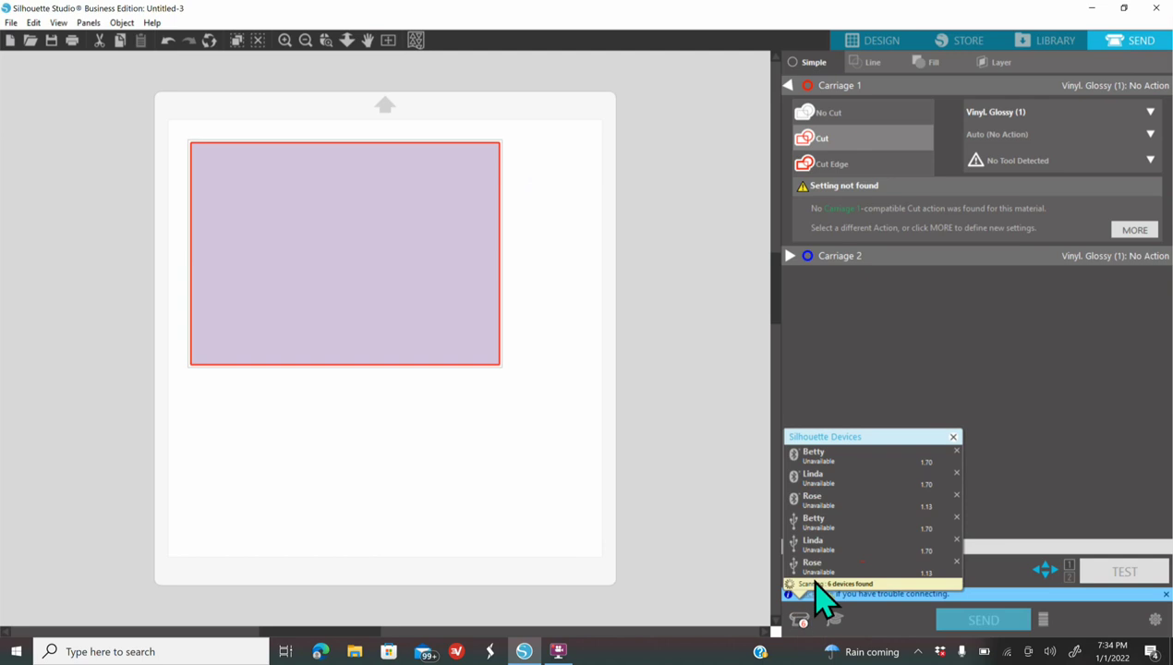
{"action": "left_click", "coordinate": [819, 482]}
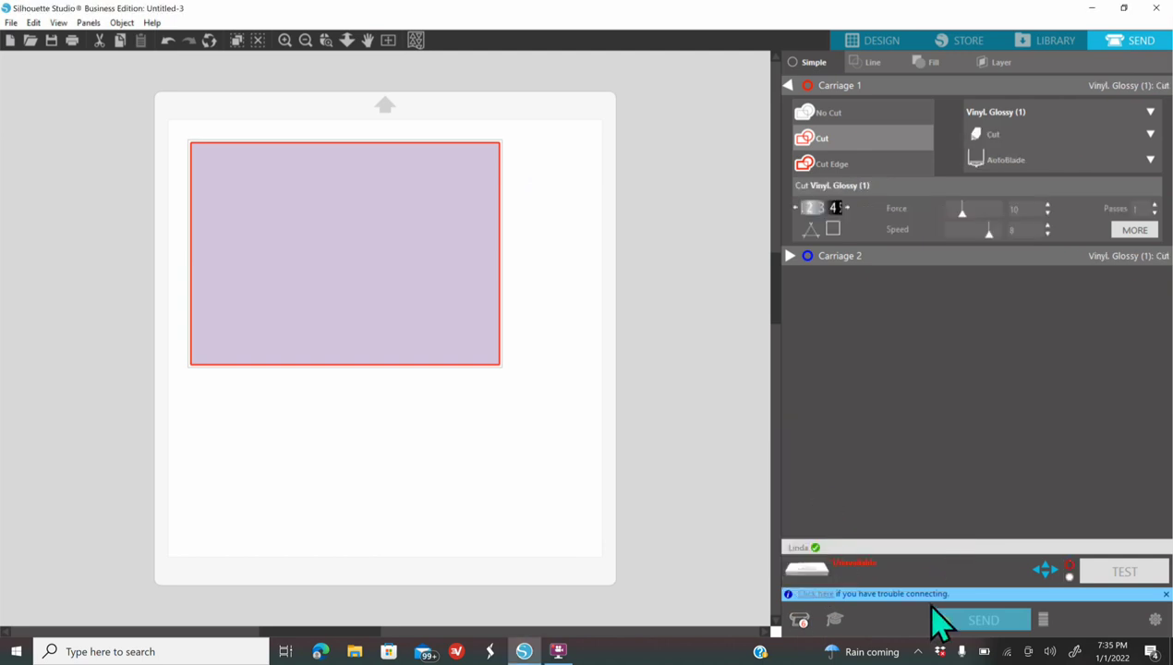
{"action": "left_click", "coordinate": [799, 618]}
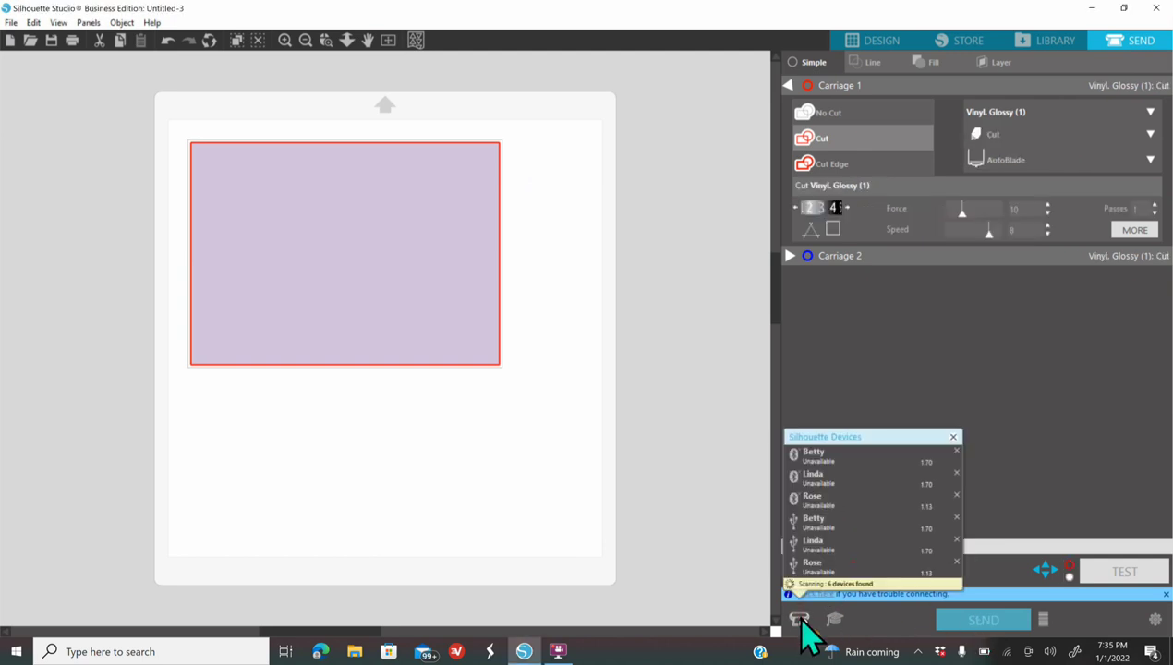
{"action": "left_click", "coordinate": [824, 460]}
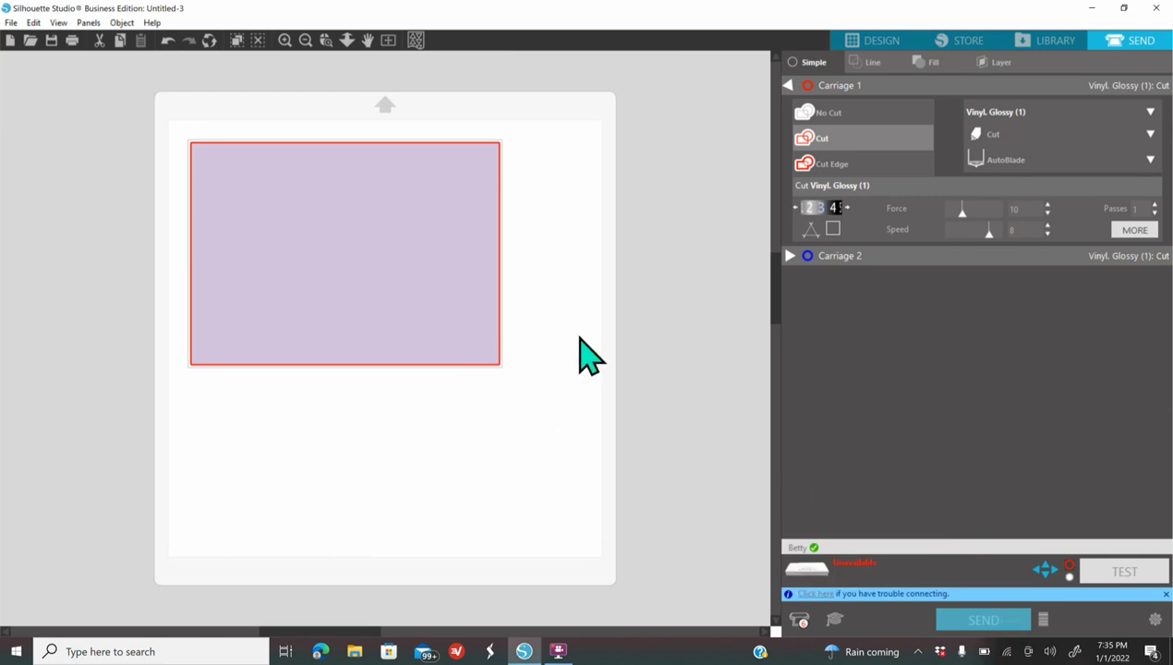
{"action": "left_click", "coordinate": [877, 40]}
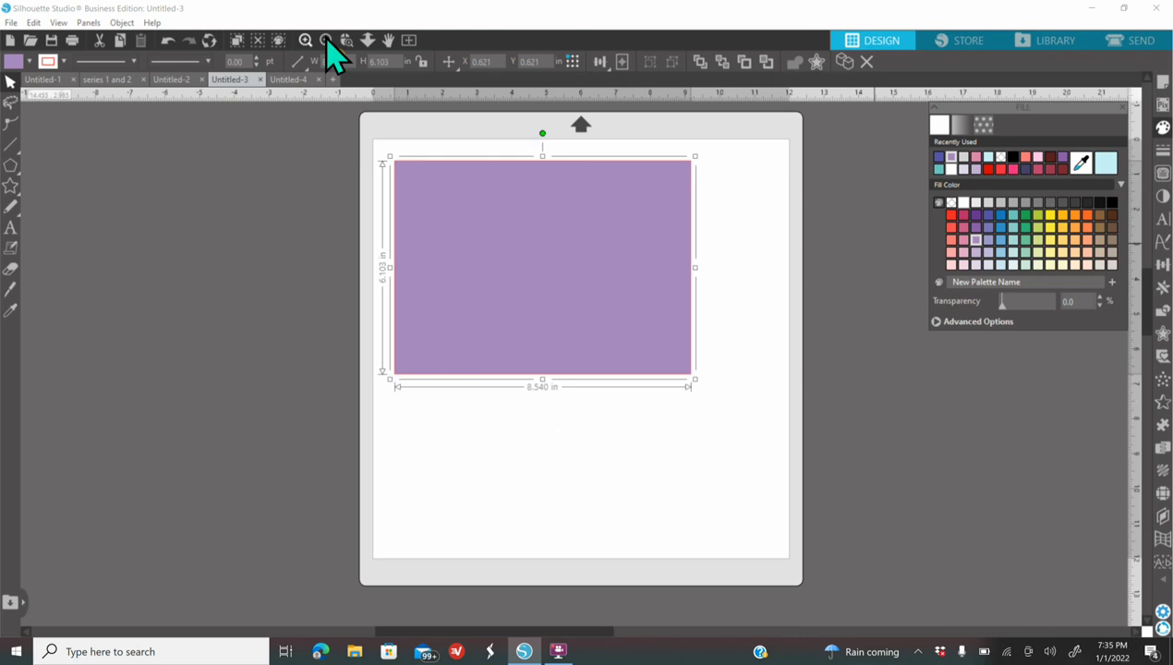
Step: In the series 1 and 2 document, review the file types and folders offered for saving to the hard drive, and cancel the save
{"action": "left_click", "coordinate": [118, 80]}
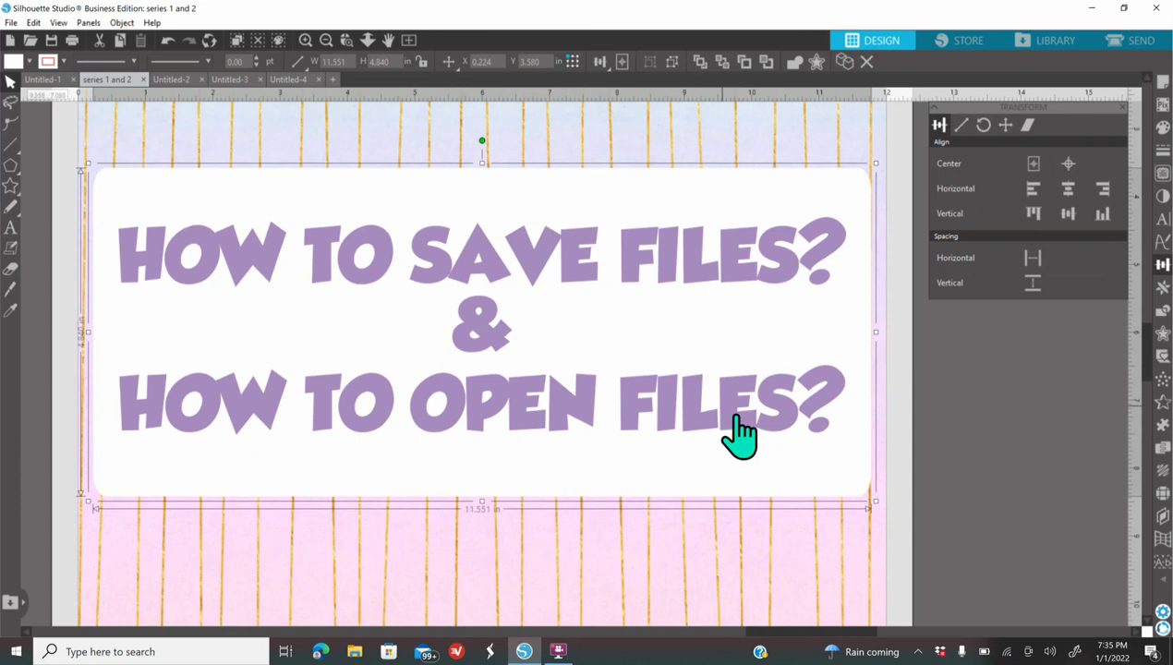
{"action": "left_click", "coordinate": [11, 23]}
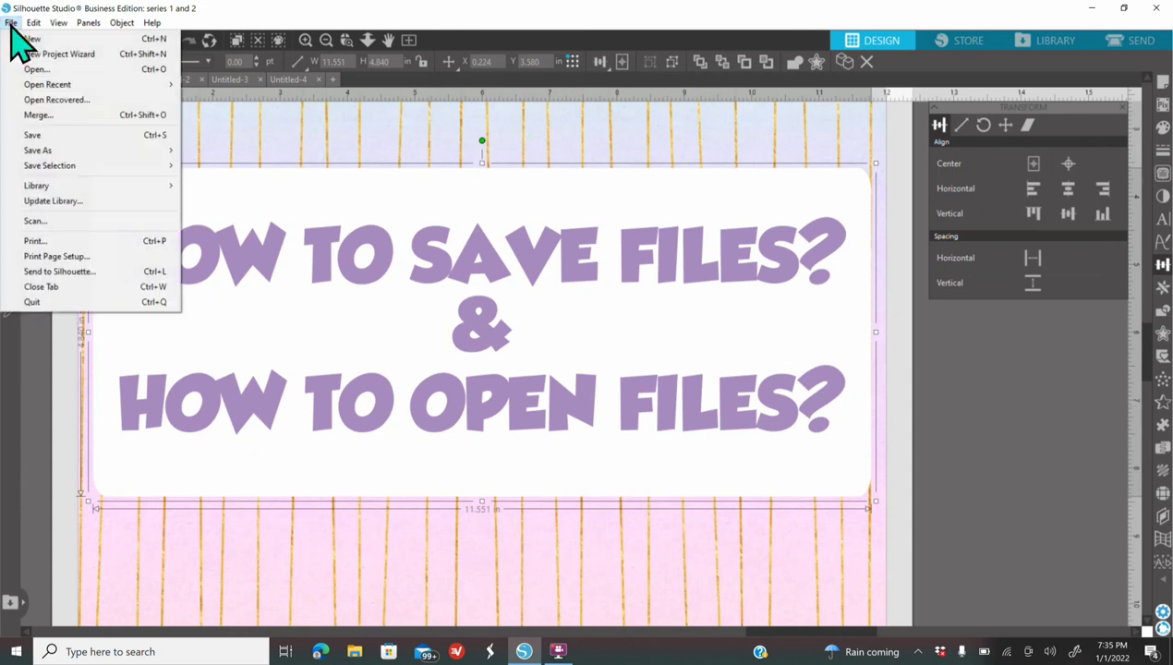
{"action": "mouse_move", "coordinate": [72, 151]}
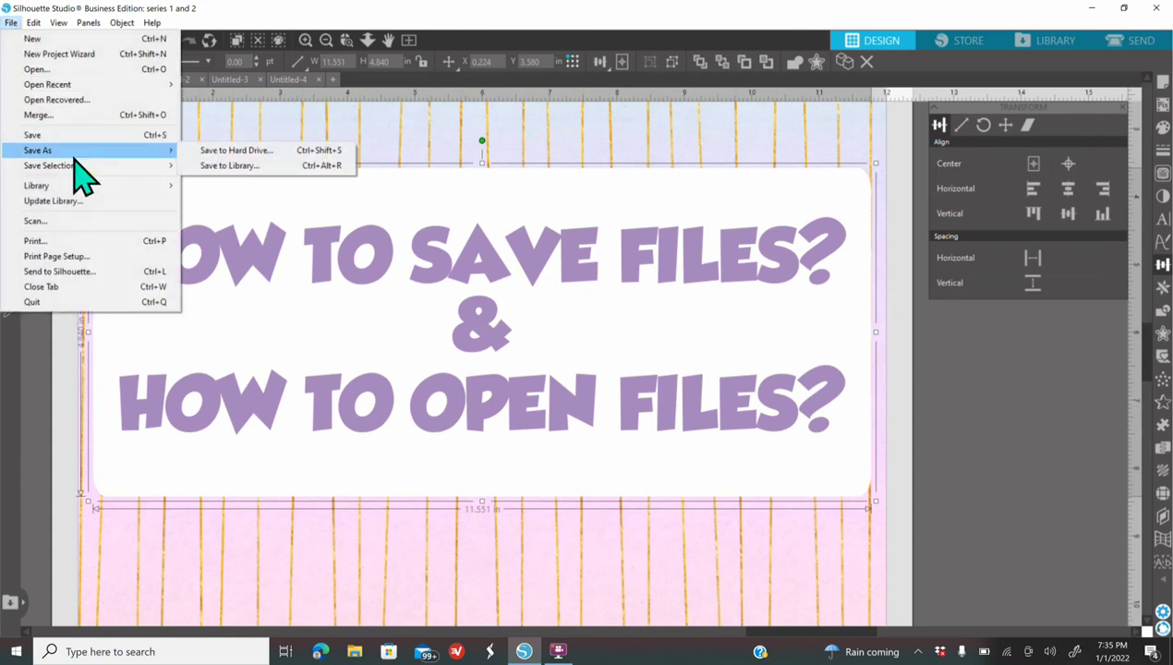
{"action": "left_click", "coordinate": [212, 150]}
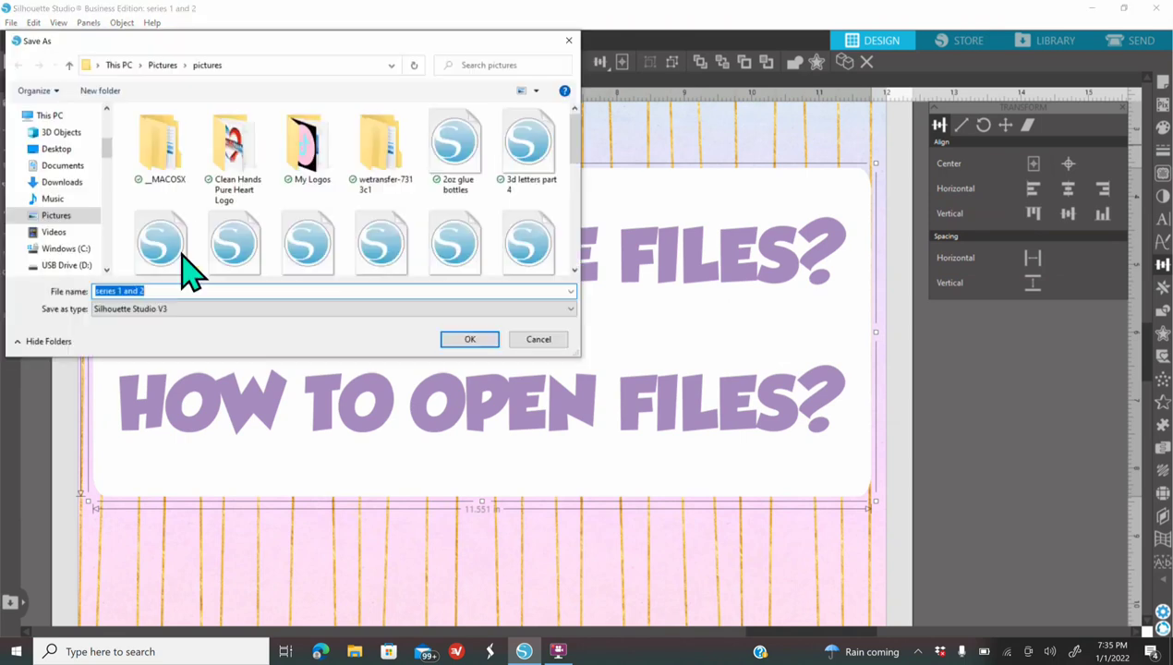
{"action": "left_click", "coordinate": [139, 310]}
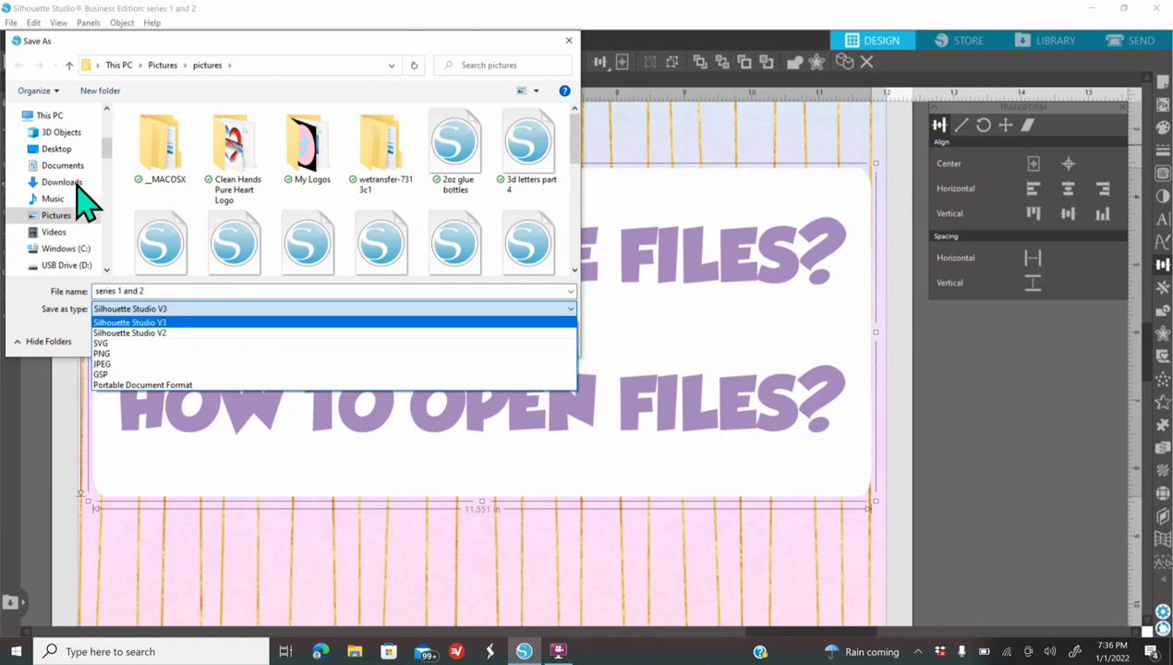
{"action": "scroll", "coordinate": [81, 198], "scroll_direction": "down", "scroll_amount": 2}
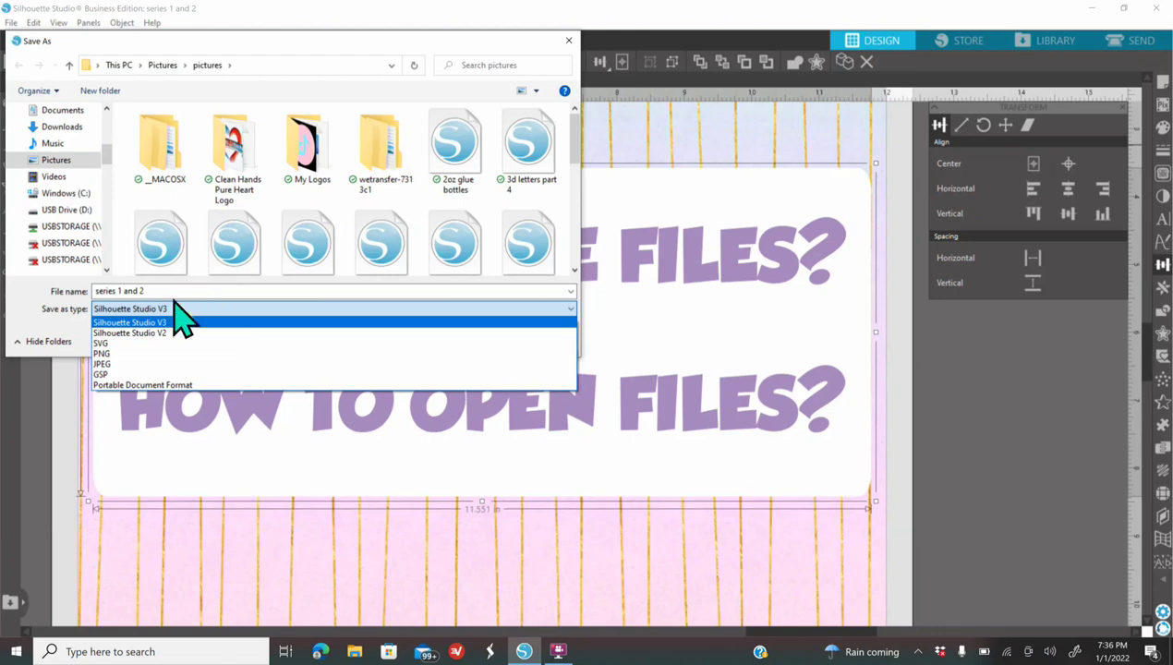
{"action": "left_click", "coordinate": [569, 42]}
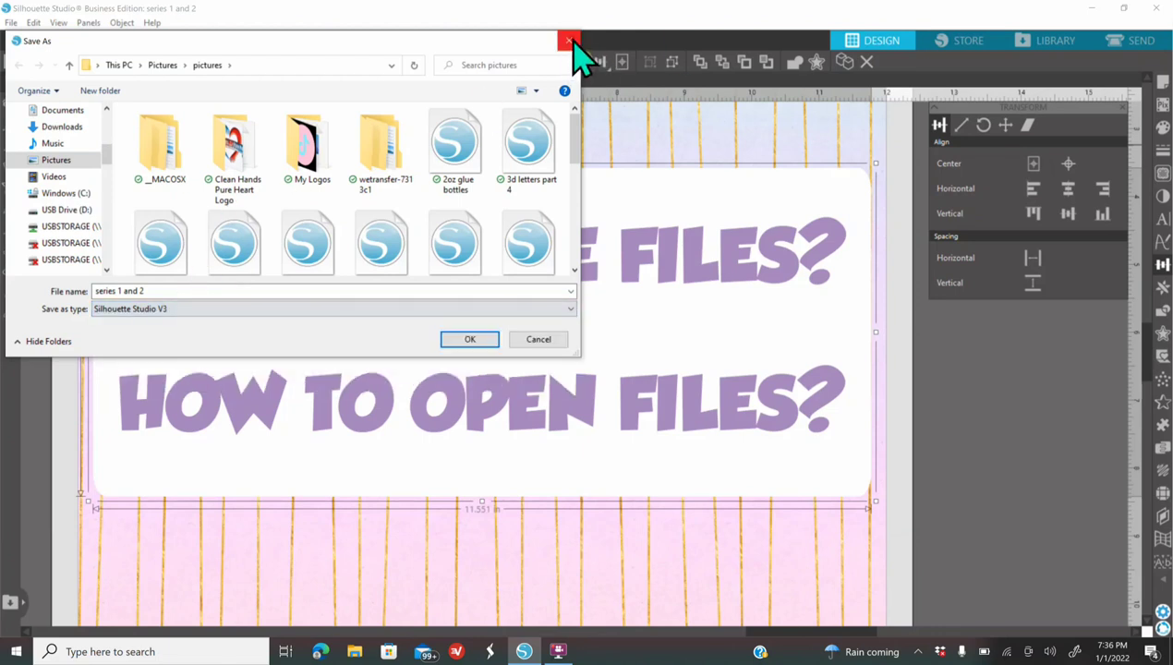
{"action": "left_click", "coordinate": [570, 42]}
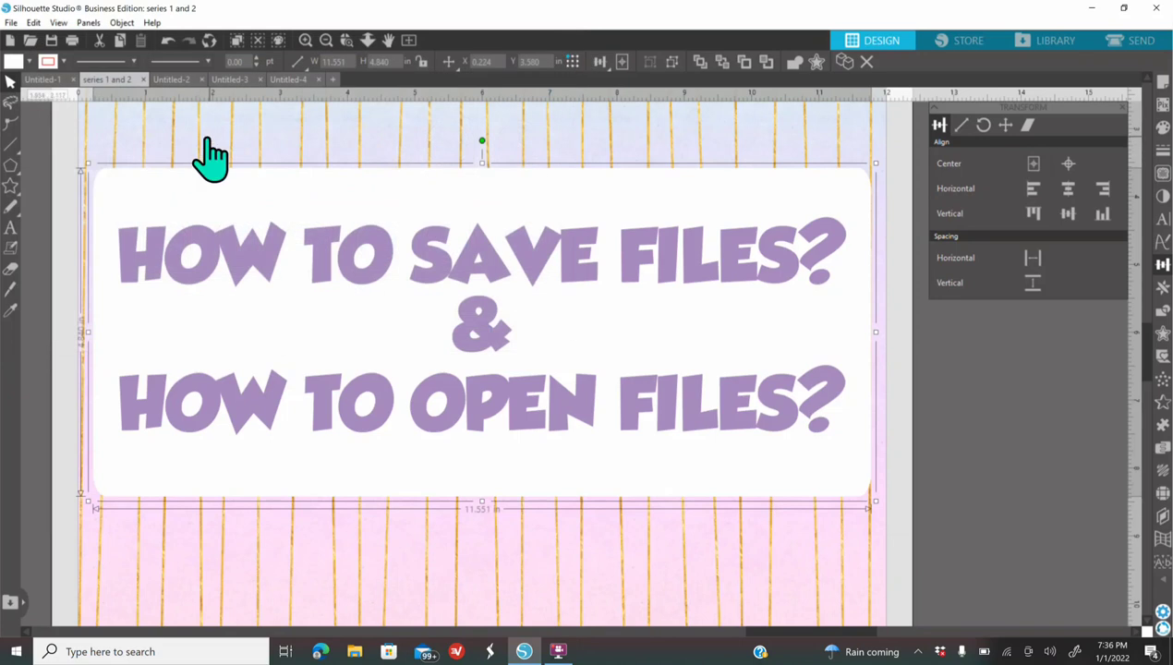
Step: Review the library folders available for saving the series 1 and 2 document, and close the library save window without saving
{"action": "left_click", "coordinate": [11, 23]}
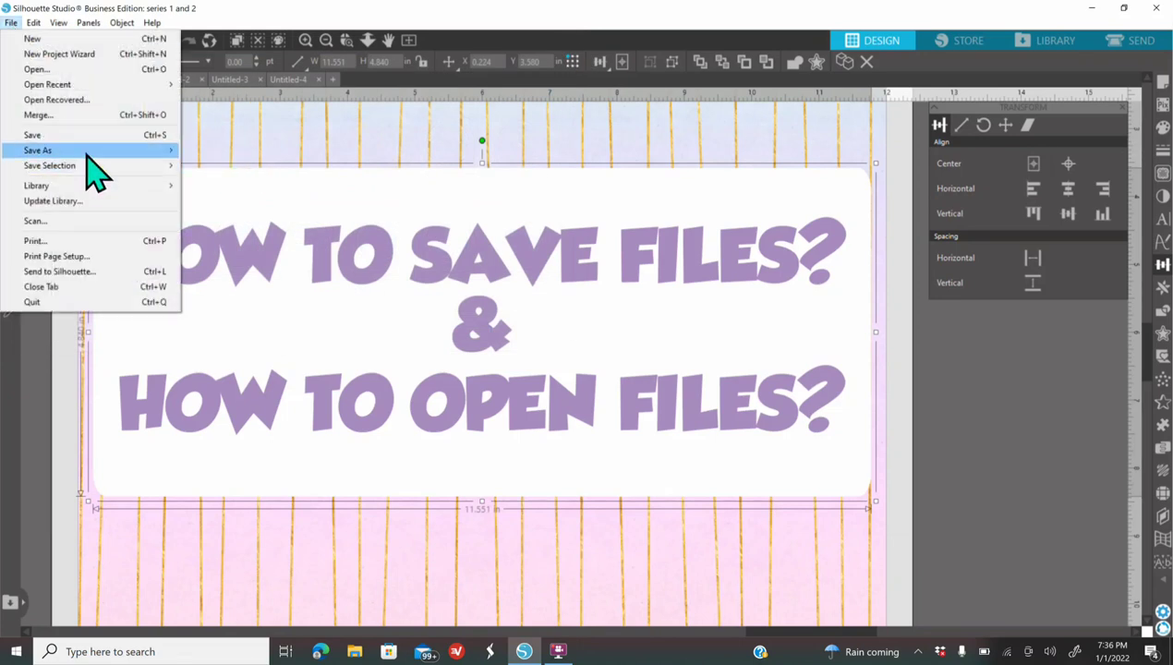
{"action": "mouse_move", "coordinate": [88, 150]}
{"action": "left_click", "coordinate": [207, 167]}
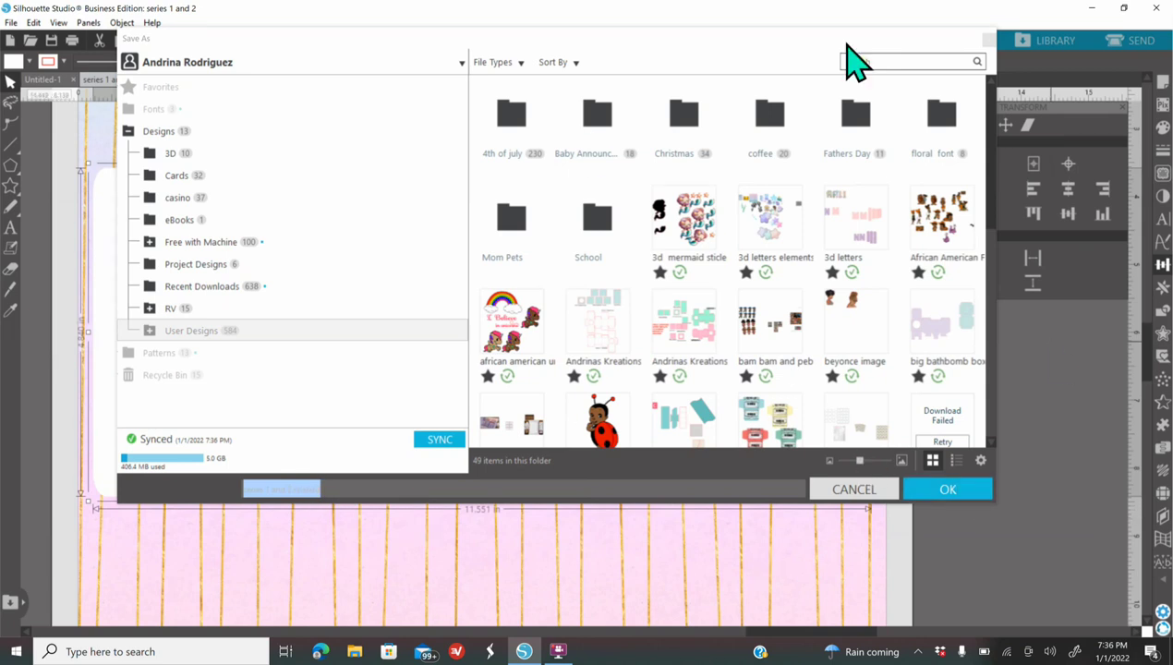
{"action": "left_click", "coordinate": [987, 40]}
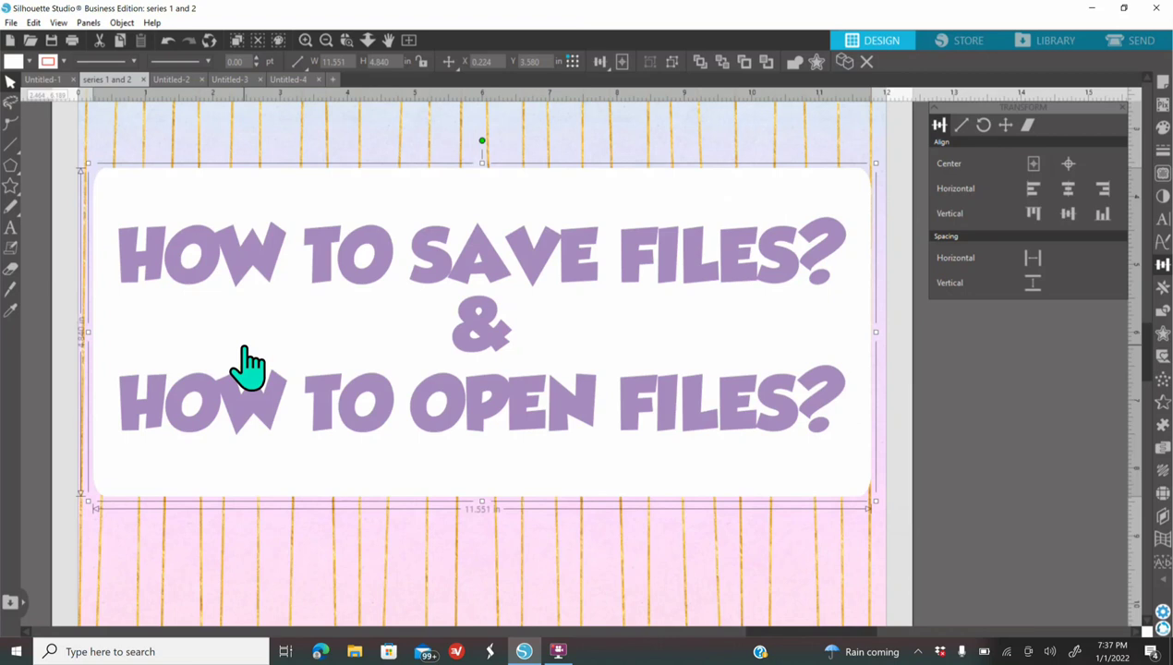
Step: Look through the USB and other drives available as hard-drive save locations for the series 1 and 2 document
{"action": "left_click", "coordinate": [11, 22]}
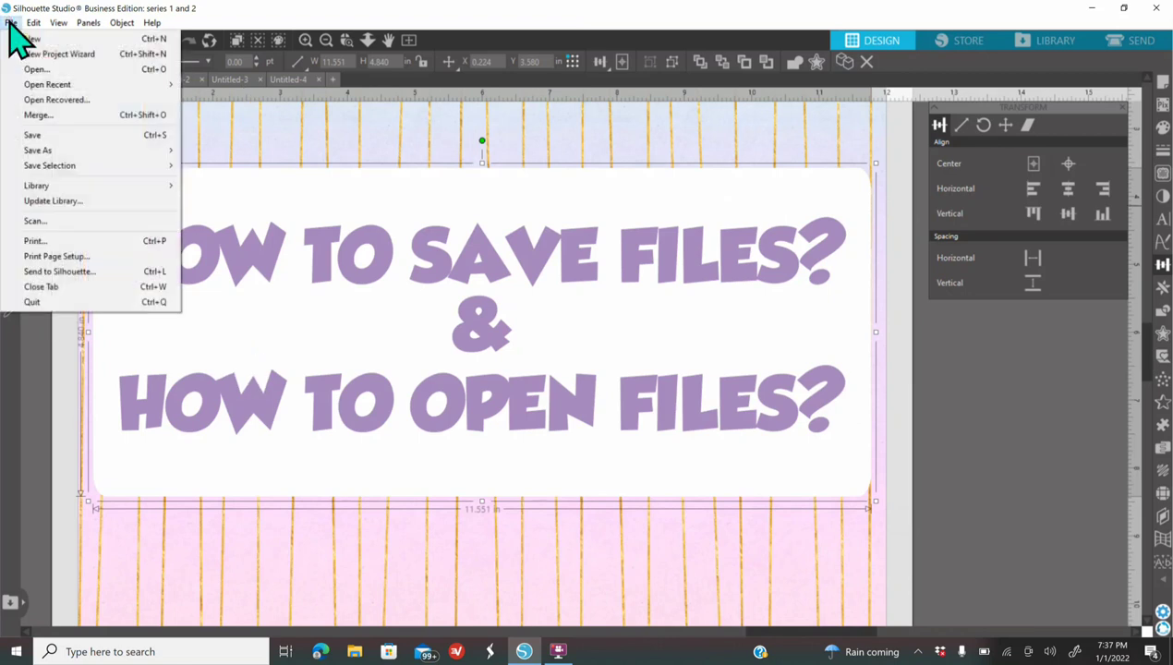
{"action": "mouse_move", "coordinate": [69, 150]}
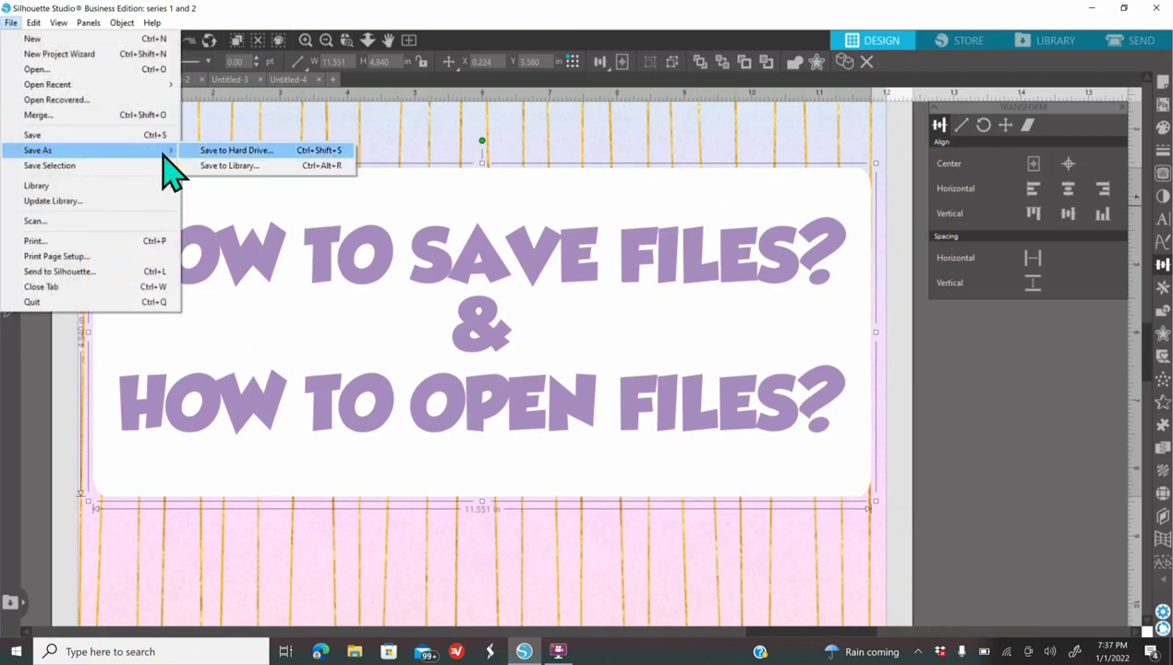
{"action": "left_click", "coordinate": [212, 152]}
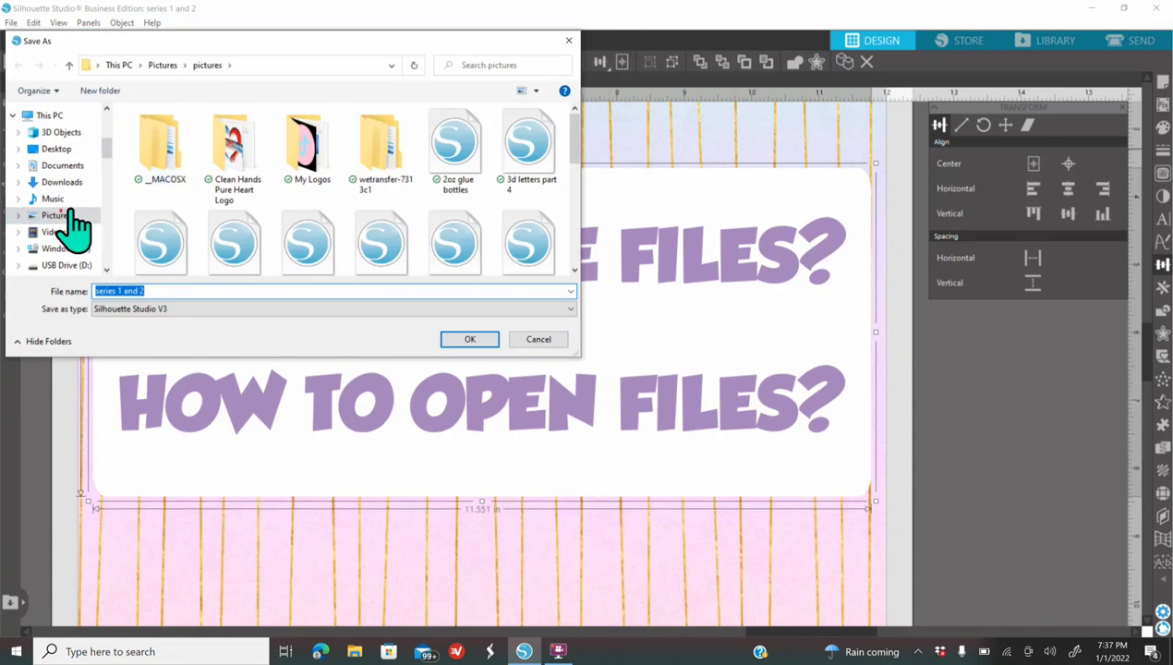
{"action": "scroll", "coordinate": [83, 229], "scroll_direction": "down", "scroll_amount": 1}
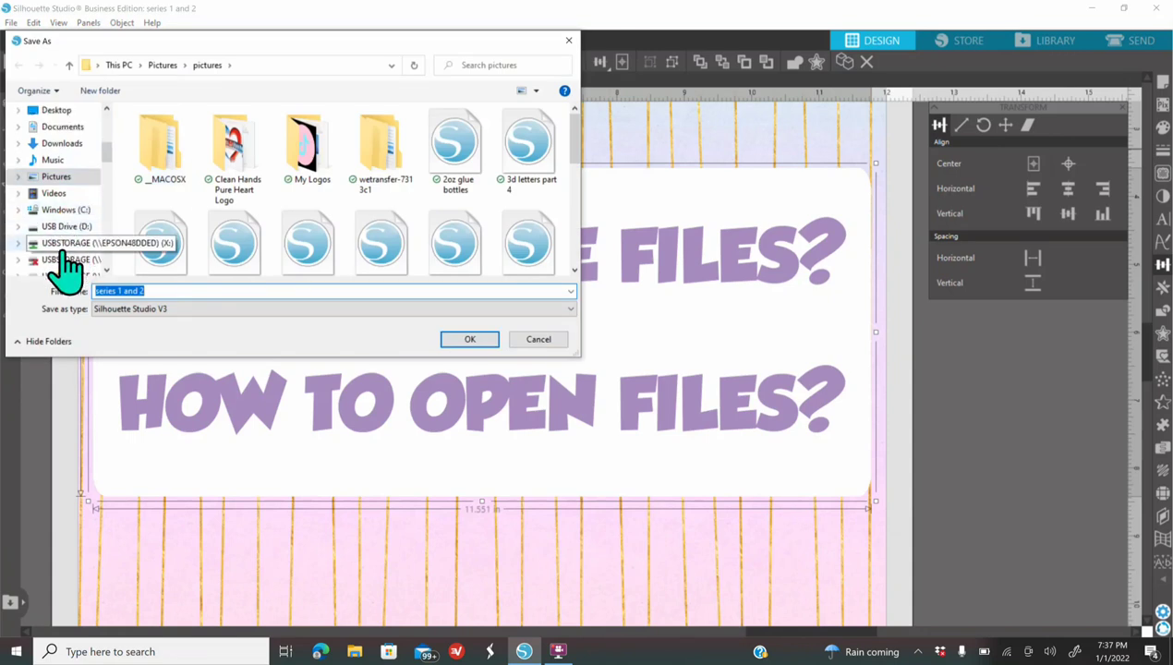
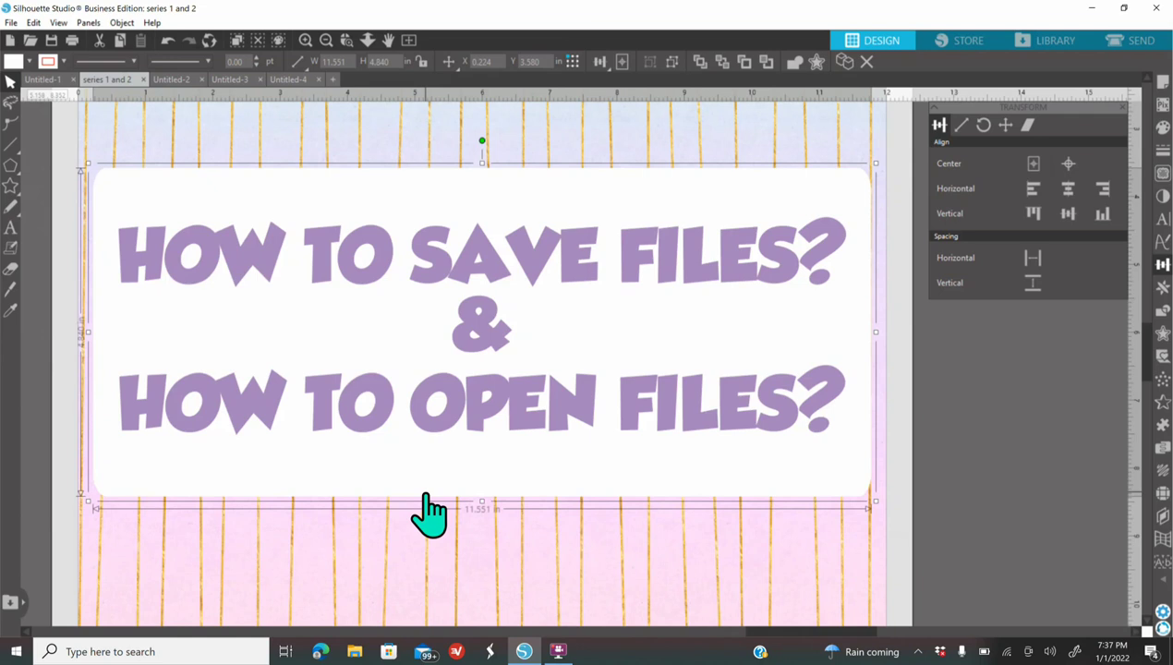
Step: Switch to File Explorer and open the KitKat Wallet with layers Silhouette file from the recent files
{"action": "left_click", "coordinate": [354, 654]}
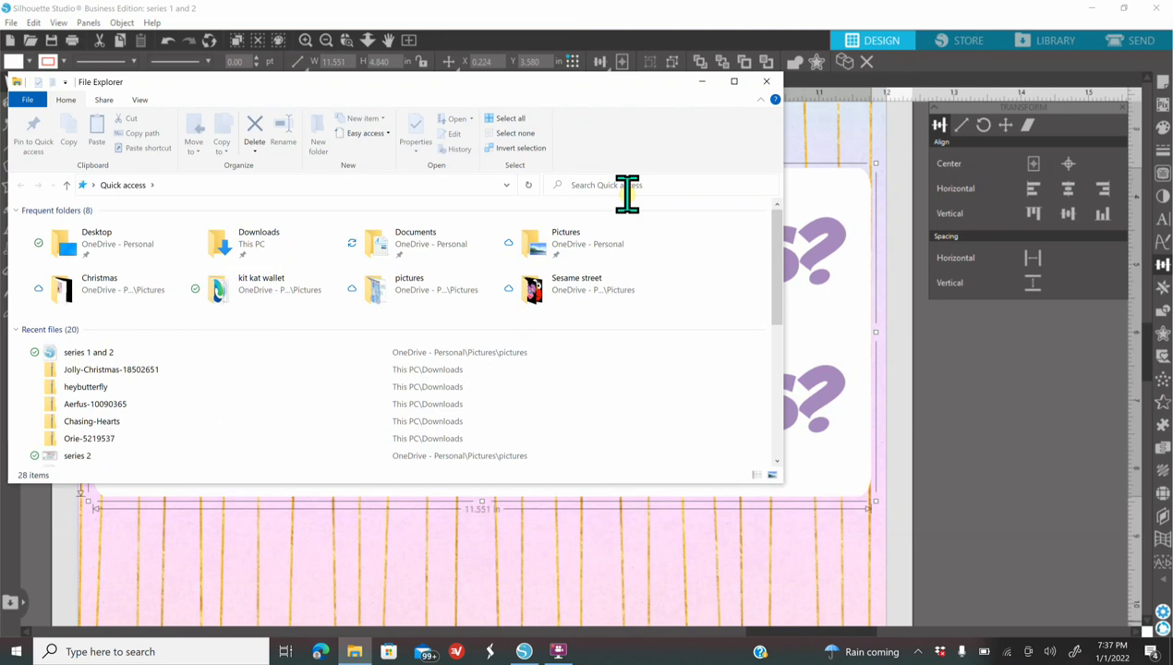
{"action": "scroll", "coordinate": [198, 406], "scroll_direction": "down", "scroll_amount": 3}
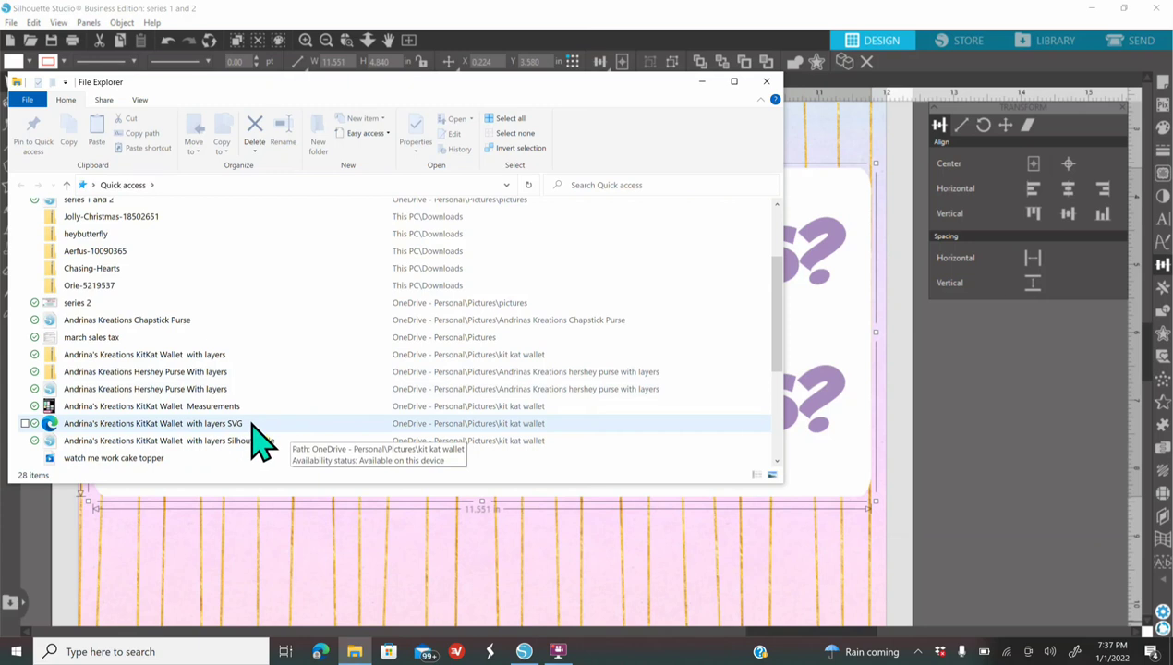
{"action": "double_click", "coordinate": [202, 440]}
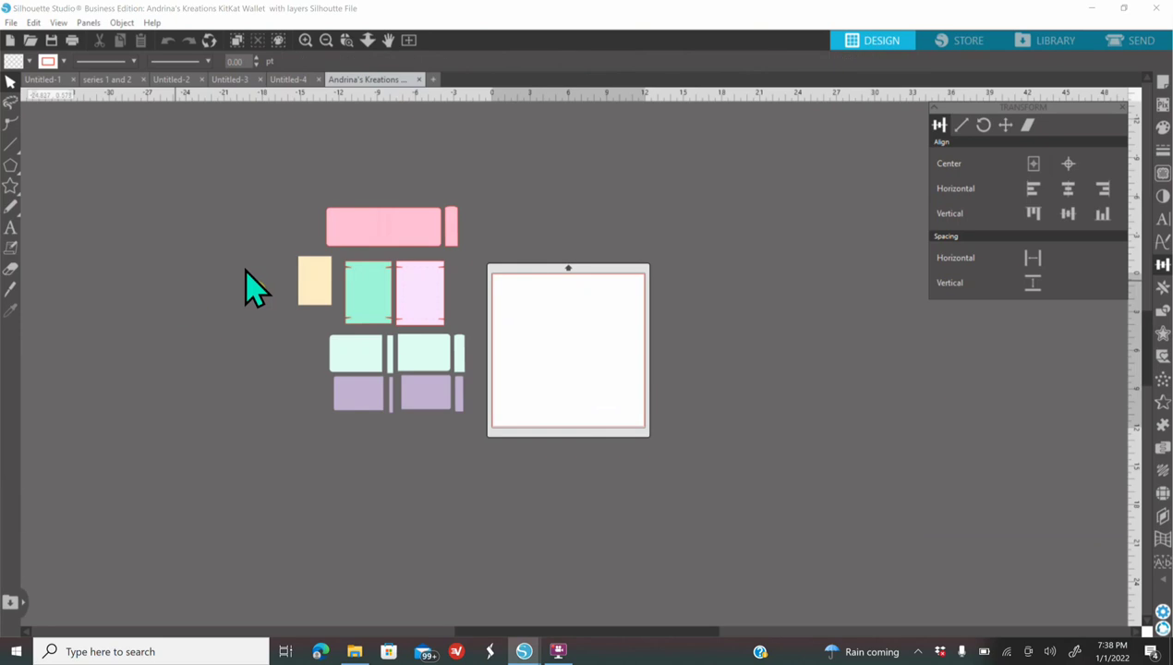
Step: Add the Hershey Purse With layers Silhouette file from File Explorer to the KitKat wallet document, placing its pieces above and right of the page
{"action": "left_click", "coordinate": [355, 652]}
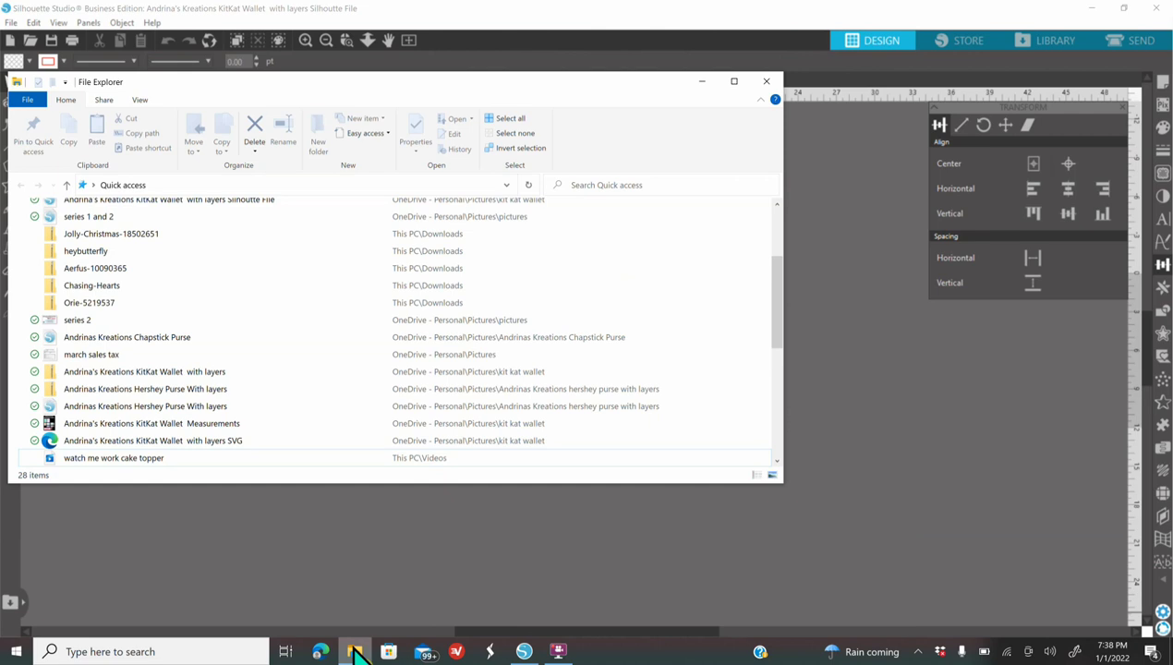
{"action": "left_click", "coordinate": [129, 411]}
{"action": "left_click_drag", "start_coordinate": [130, 425], "coordinate": [474, 557]}
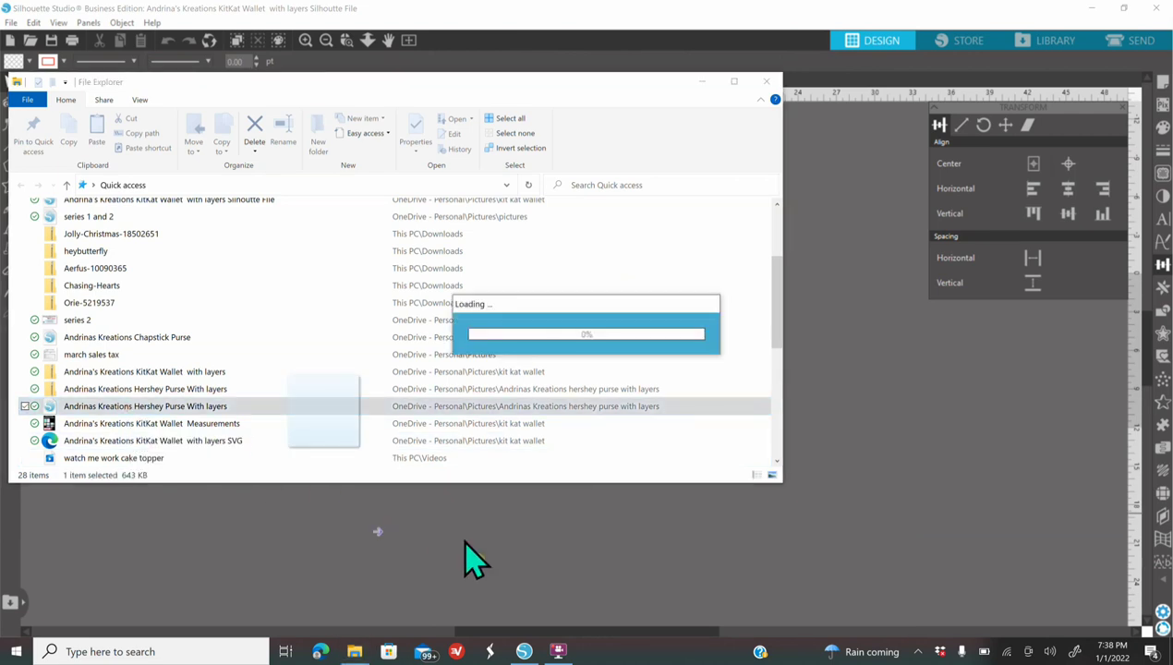
{"action": "left_click", "coordinate": [765, 81]}
{"action": "left_click_drag", "start_coordinate": [558, 542], "coordinate": [720, 241]}
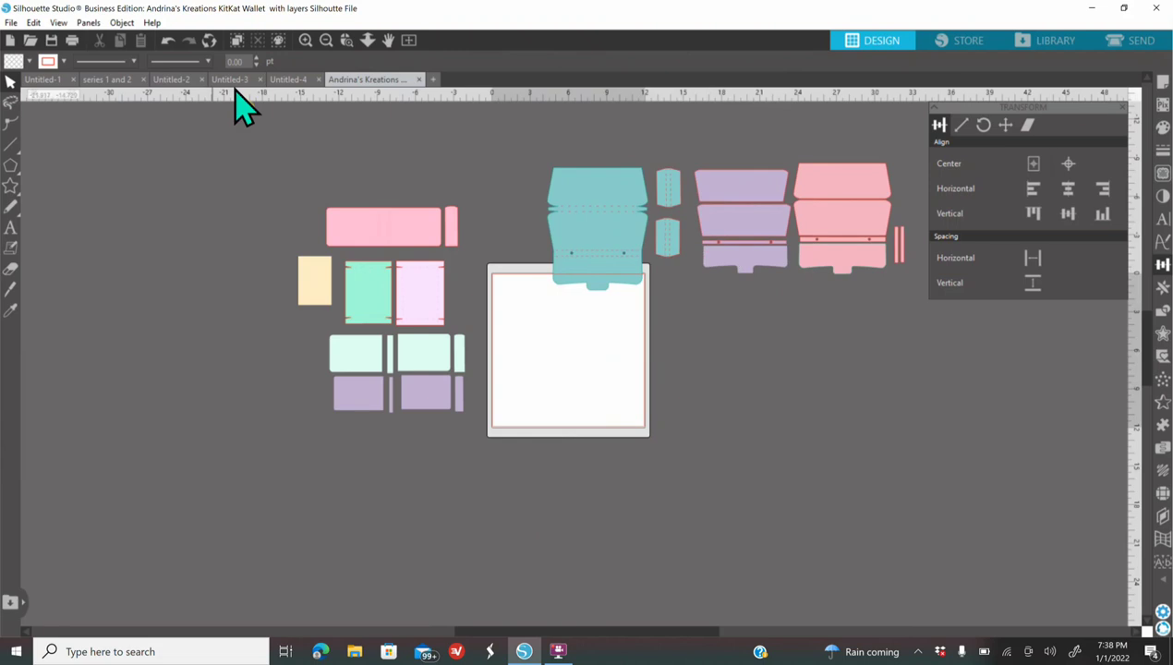
{"action": "left_click", "coordinate": [11, 23]}
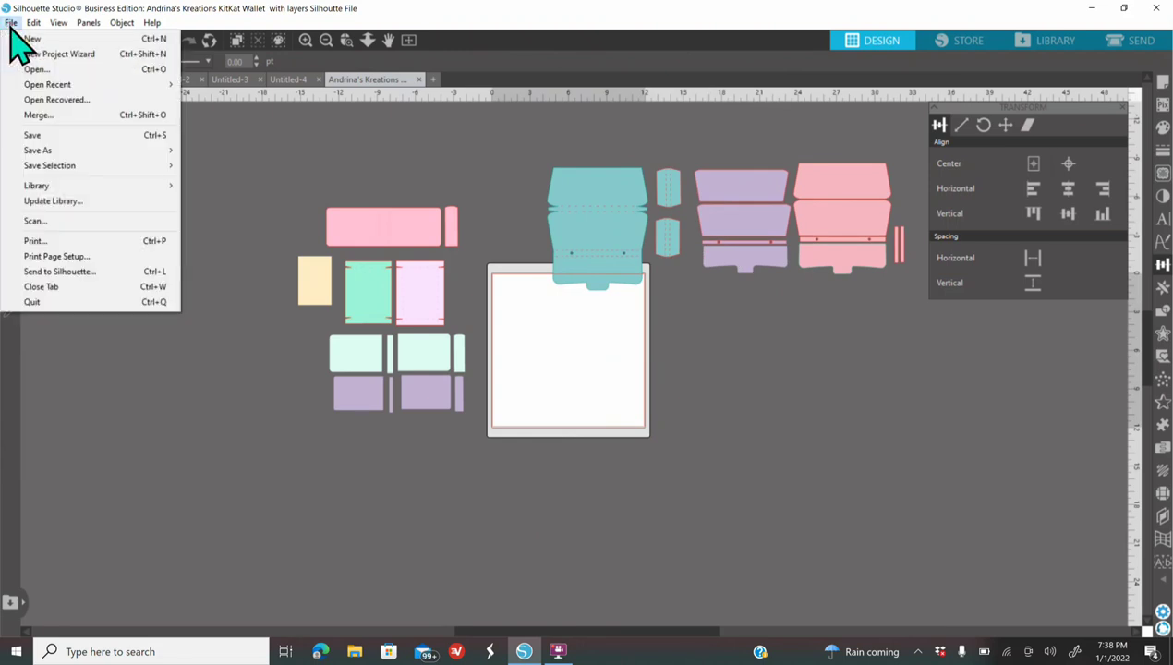
{"action": "left_click", "coordinate": [37, 70]}
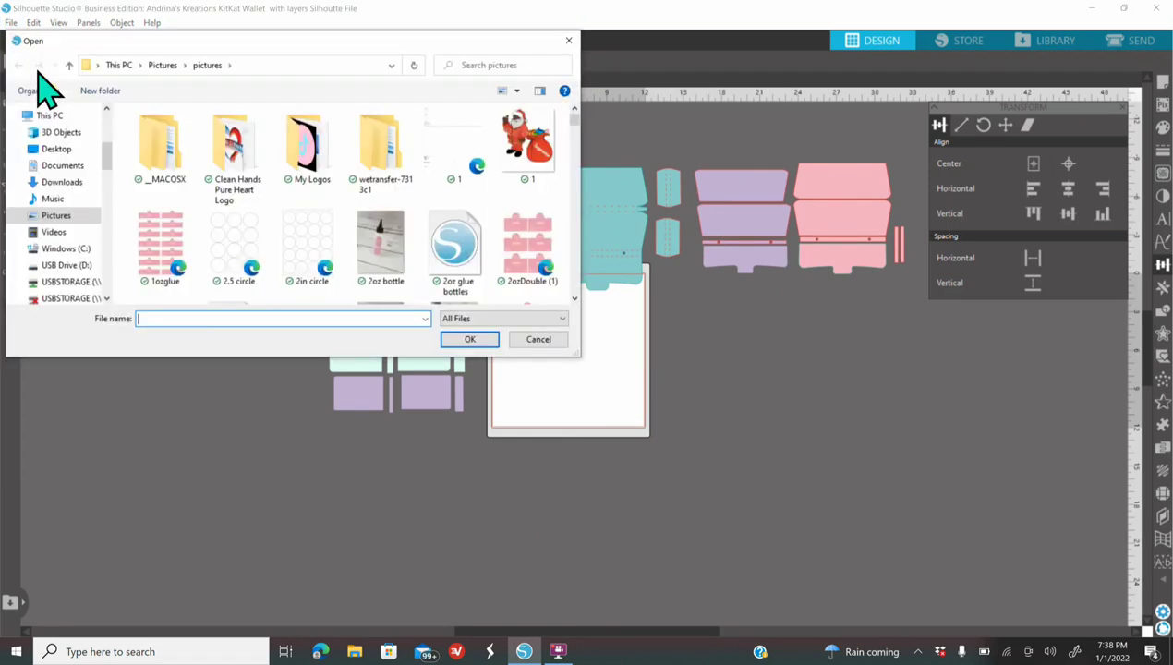
{"action": "scroll", "coordinate": [397, 259], "scroll_direction": "down", "scroll_amount": 5}
{"action": "scroll", "coordinate": [374, 275], "scroll_direction": "up", "scroll_amount": 1}
{"action": "scroll", "coordinate": [374, 294], "scroll_direction": "up", "scroll_amount": 10}
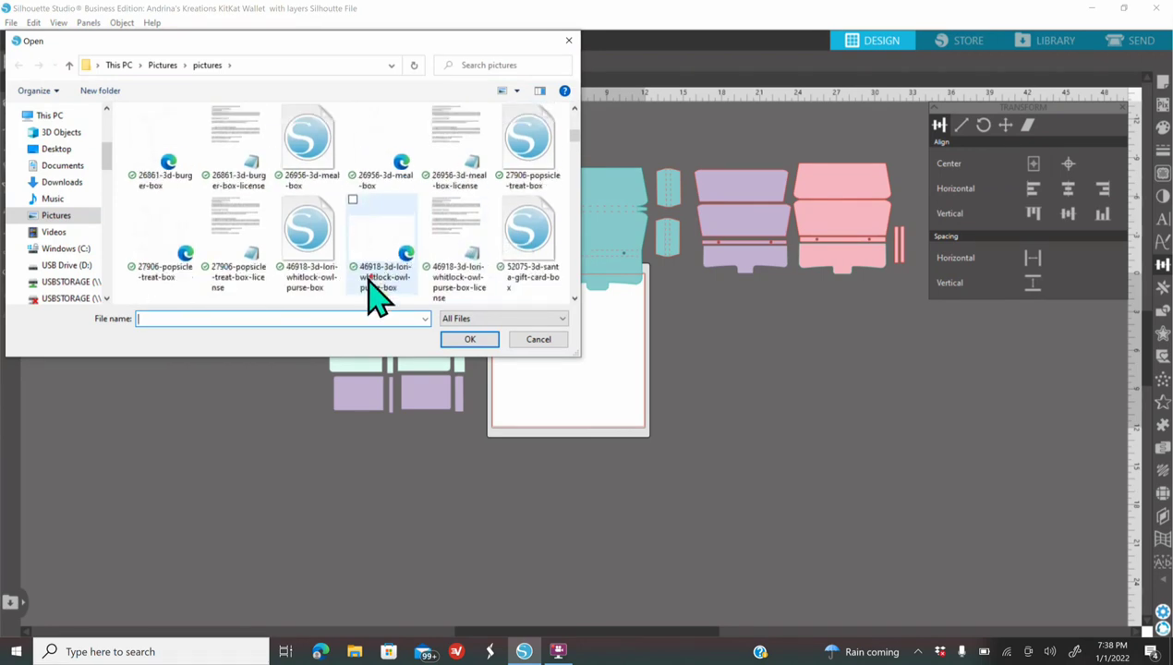
{"action": "scroll", "coordinate": [374, 296], "scroll_direction": "down", "scroll_amount": 1}
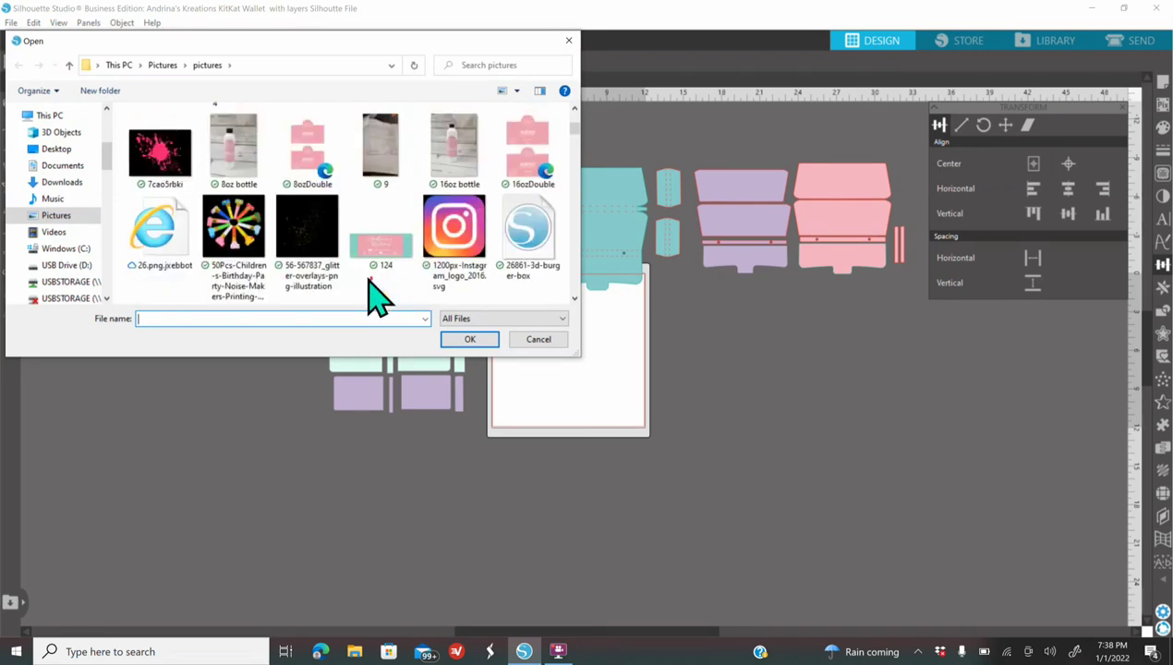
{"action": "scroll", "coordinate": [378, 295], "scroll_direction": "down", "scroll_amount": 5}
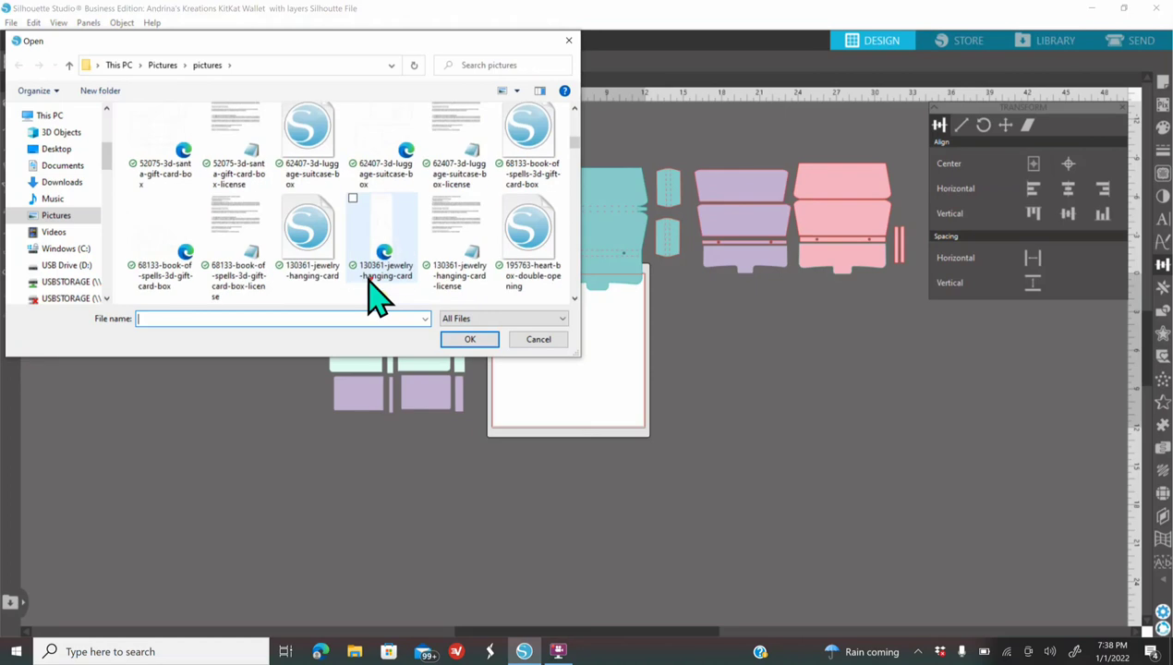
{"action": "scroll", "coordinate": [377, 298], "scroll_direction": "down", "scroll_amount": 1}
{"action": "left_click", "coordinate": [526, 238]}
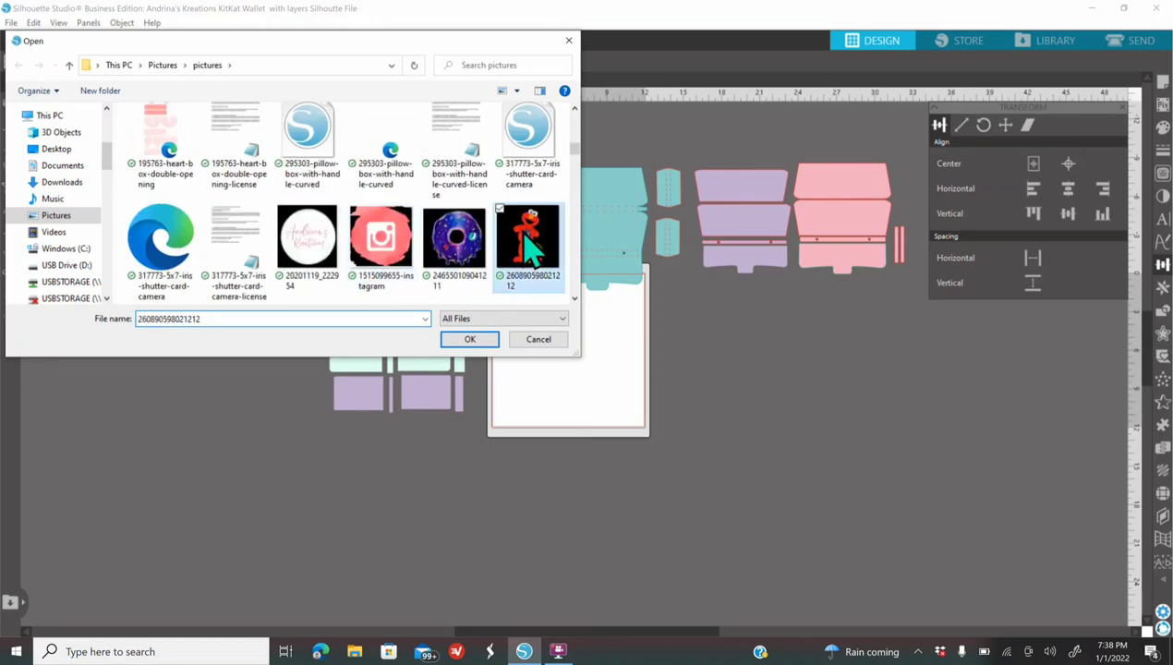
{"action": "left_click", "coordinate": [469, 339]}
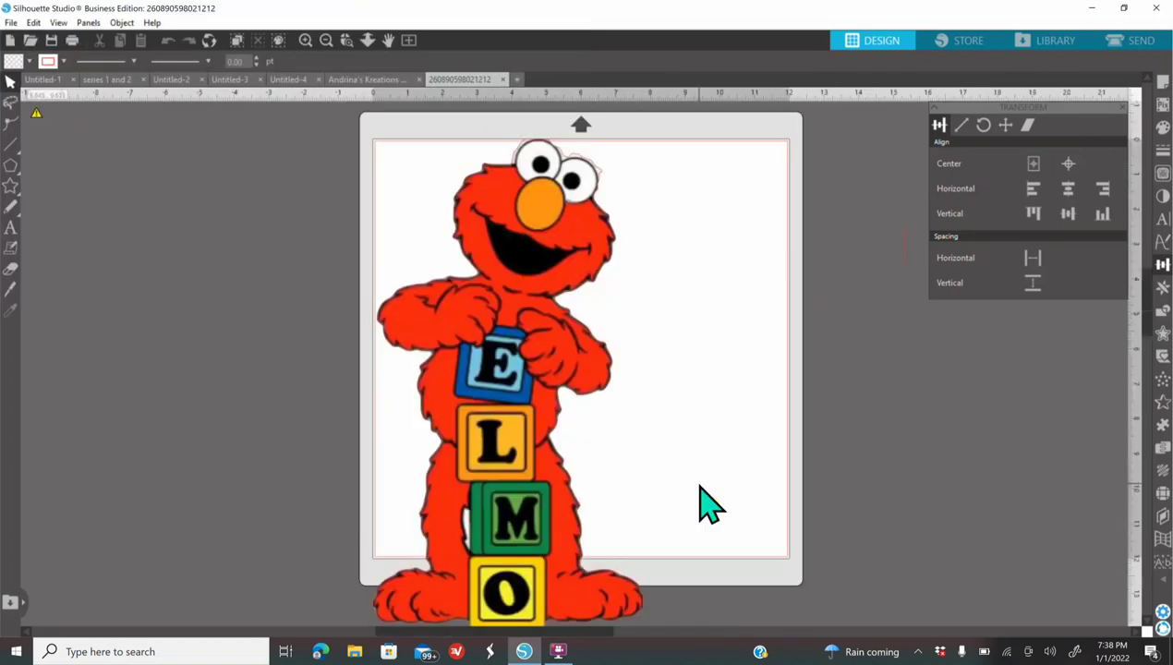
{"action": "left_click", "coordinate": [506, 367]}
{"action": "key", "text": "Delete"}
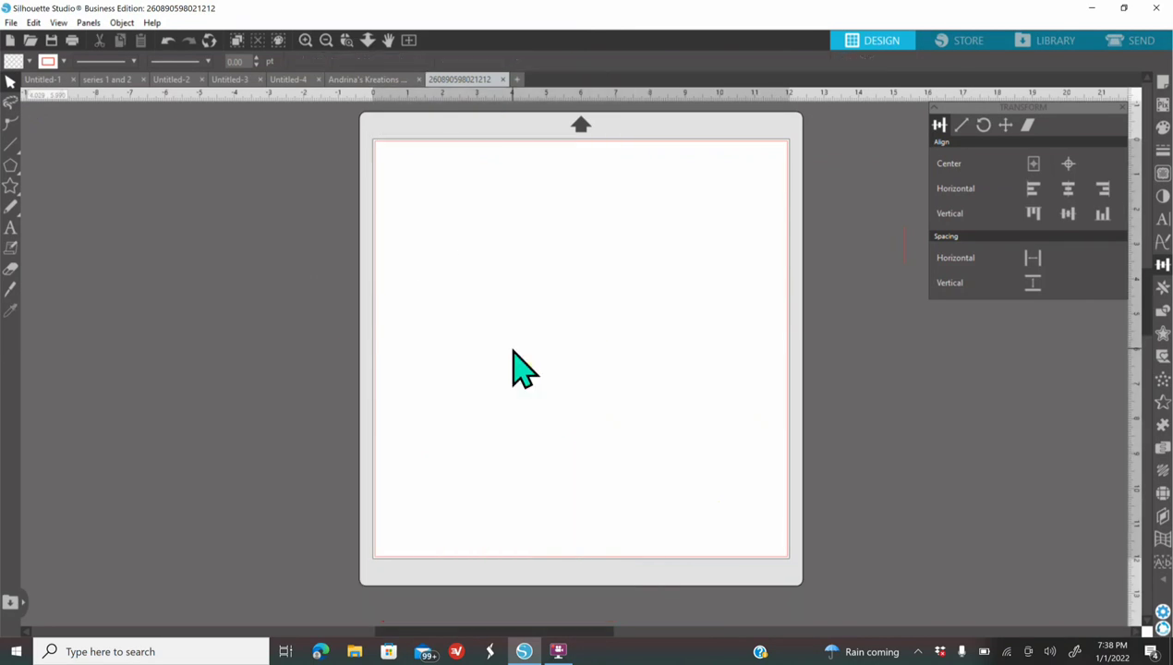
Step: Close the Elmo image document, and merge the Santa-outfit picture with the gift sack into the KitKat Wallet document
{"action": "left_click", "coordinate": [502, 80]}
{"action": "left_click", "coordinate": [681, 233]}
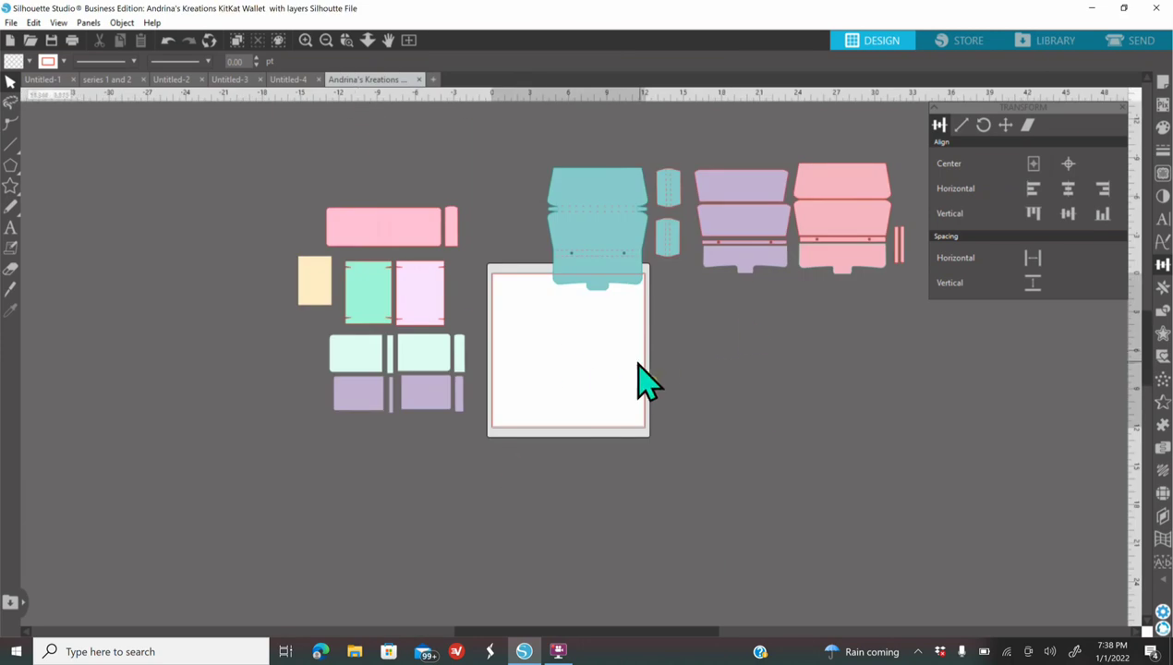
{"action": "left_click", "coordinate": [11, 22]}
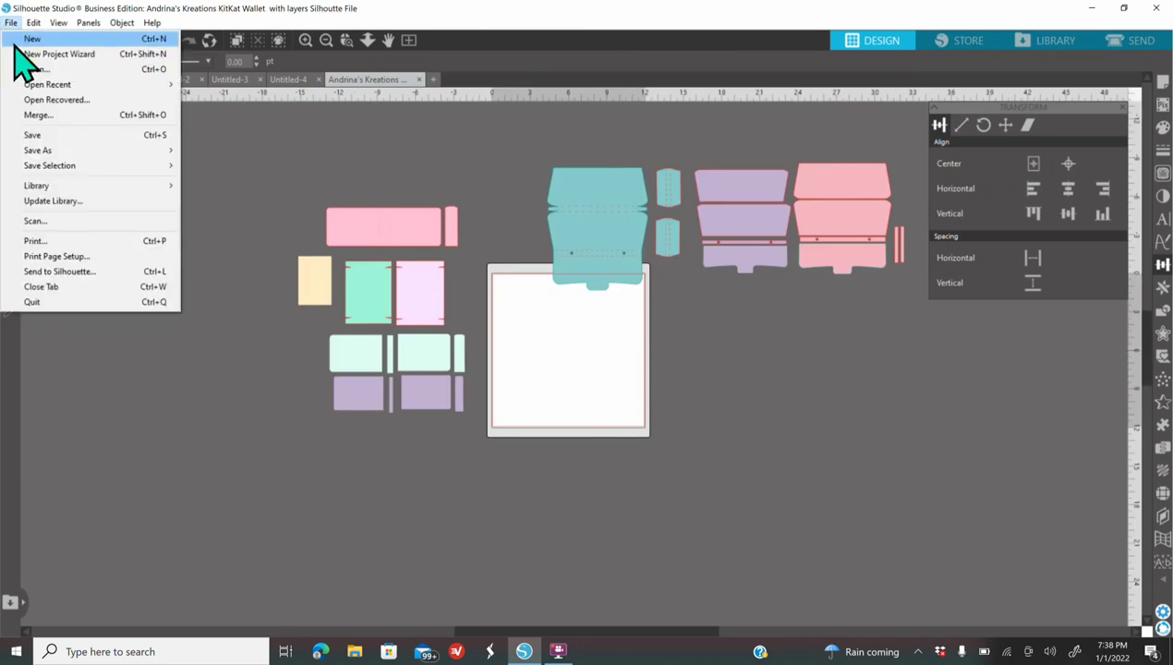
{"action": "left_click", "coordinate": [54, 115]}
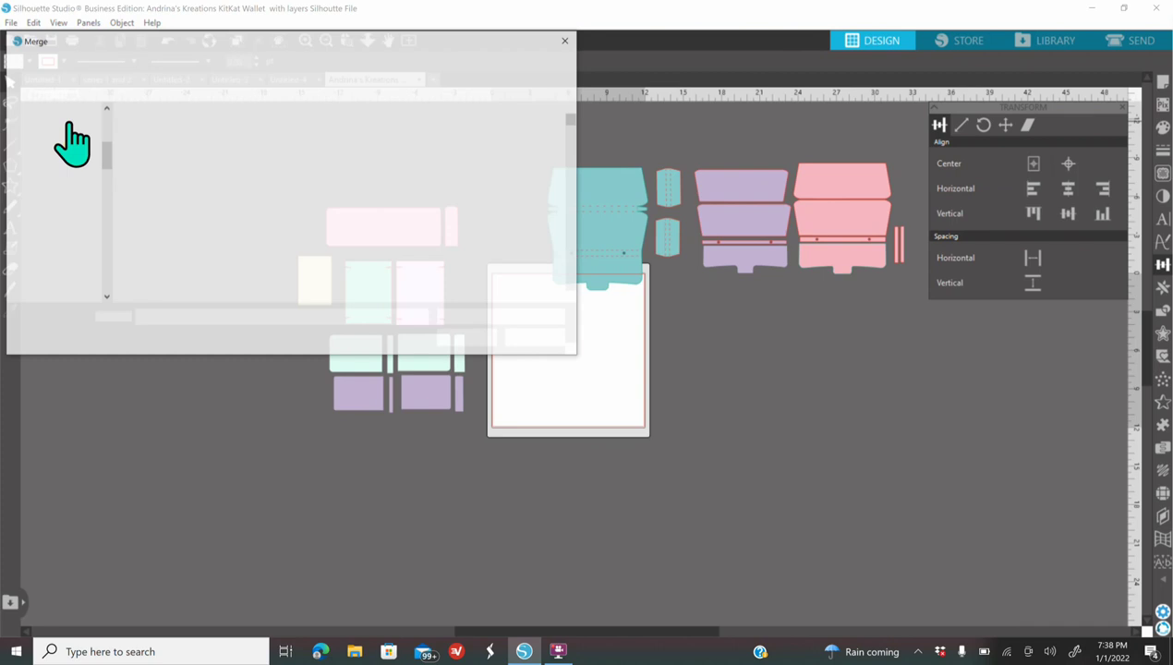
{"action": "left_click", "coordinate": [557, 152]}
{"action": "left_click", "coordinate": [479, 340]}
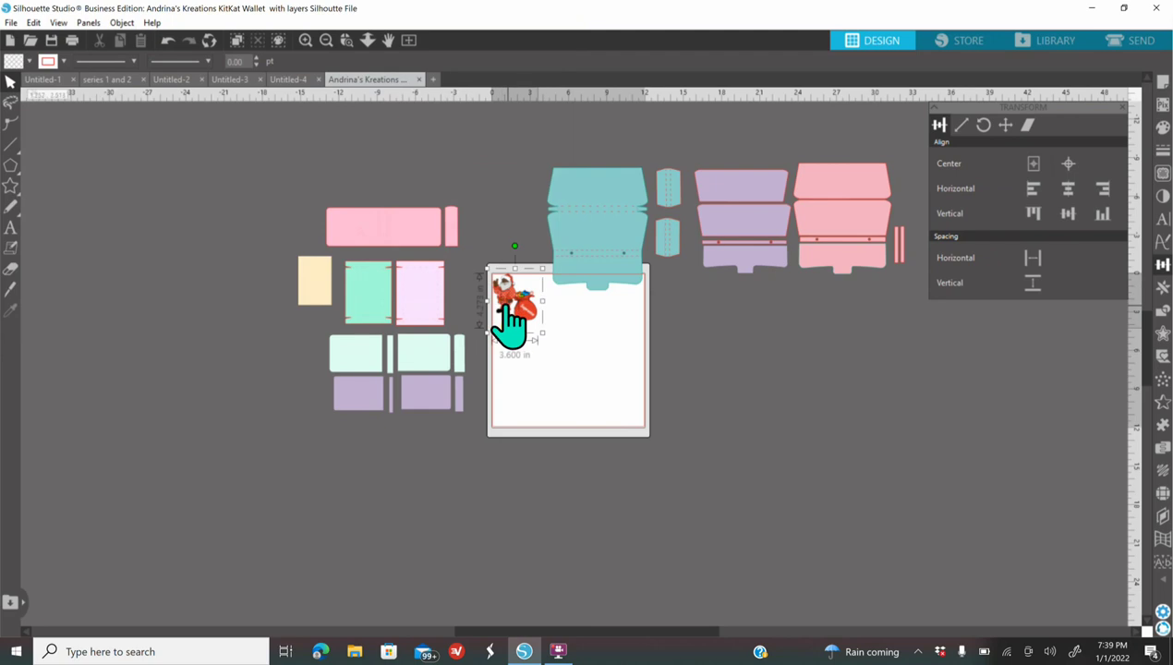
{"action": "left_click", "coordinate": [506, 306]}
{"action": "left_click", "coordinate": [306, 39]}
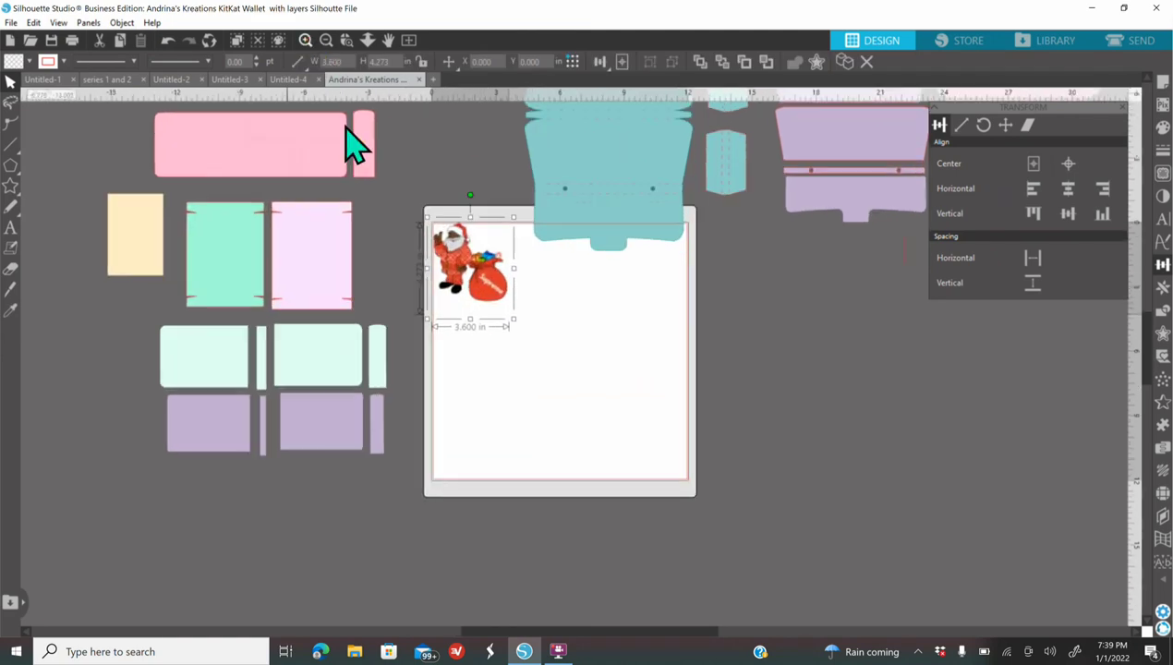
{"action": "left_click_drag", "start_coordinate": [474, 333], "coordinate": [475, 341]}
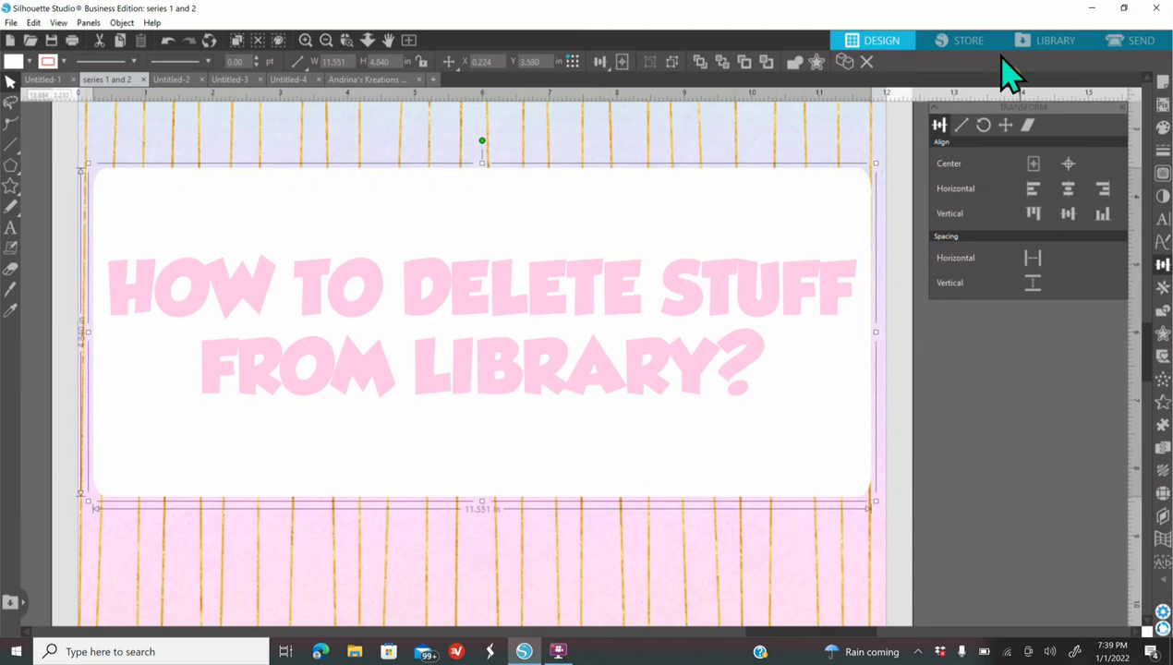
Step: Delete the untitled pattern from the library's Patterns folder and return to the series 1 and 2 design
{"action": "left_click", "coordinate": [1053, 44]}
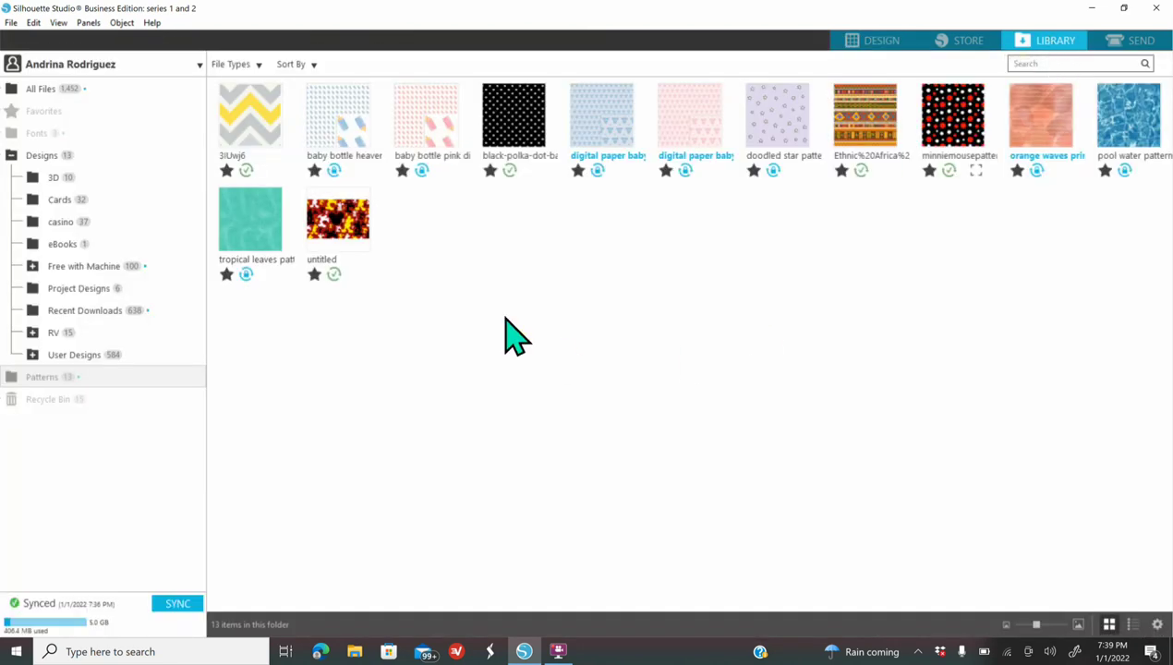
{"action": "left_click", "coordinate": [346, 222]}
{"action": "right_click", "coordinate": [338, 222]}
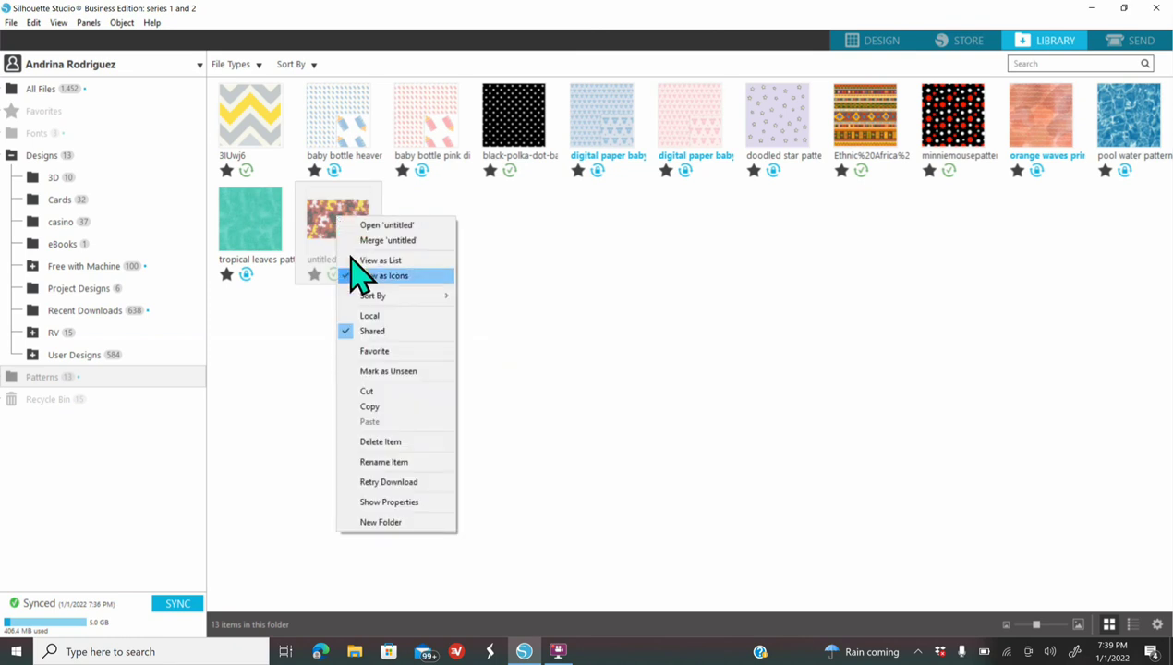
{"action": "left_click", "coordinate": [407, 442]}
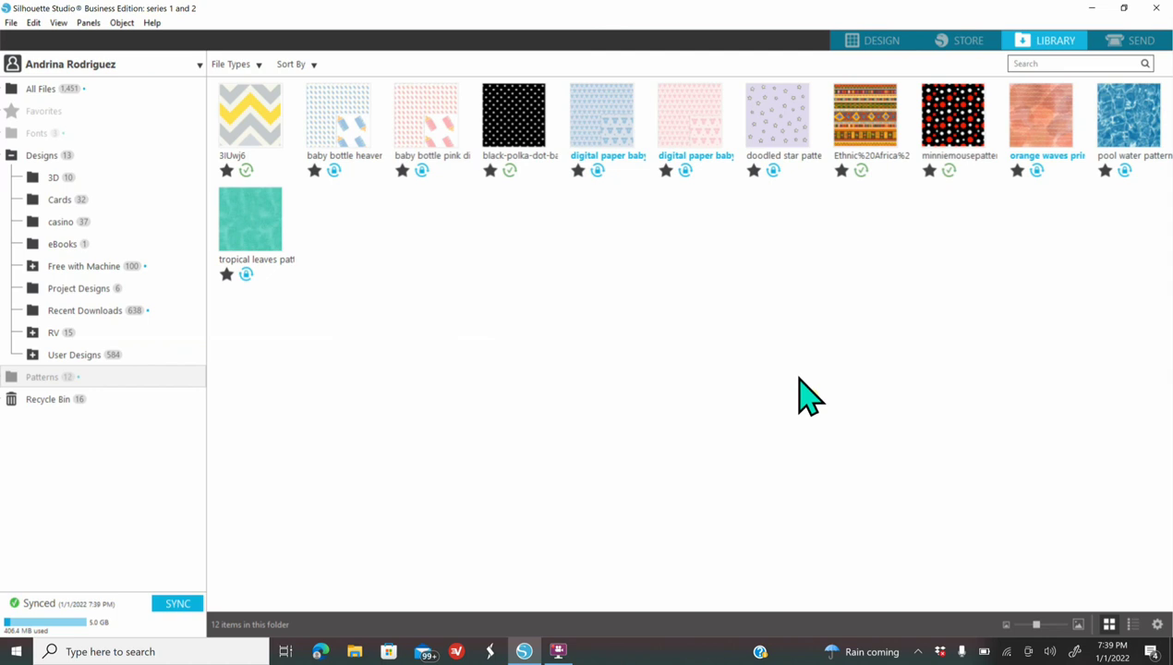
{"action": "left_click", "coordinate": [872, 41]}
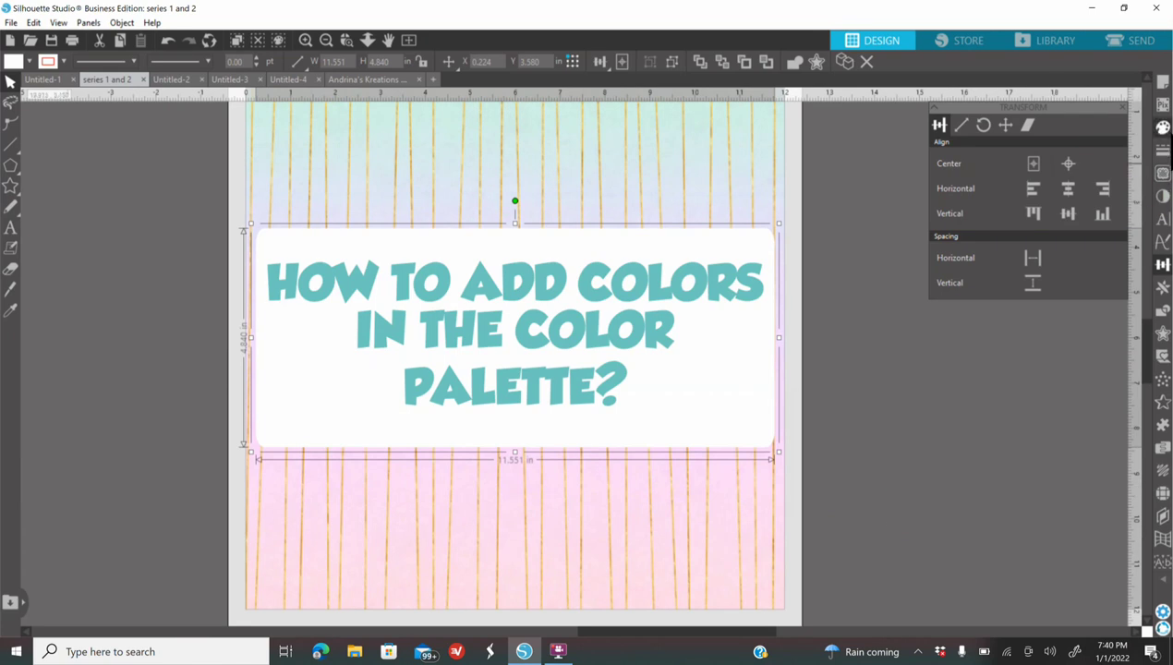
Step: Open the fill color settings, then switch to the Edge browser and search Bing images for valentine's color palette
{"action": "left_click", "coordinate": [1163, 127]}
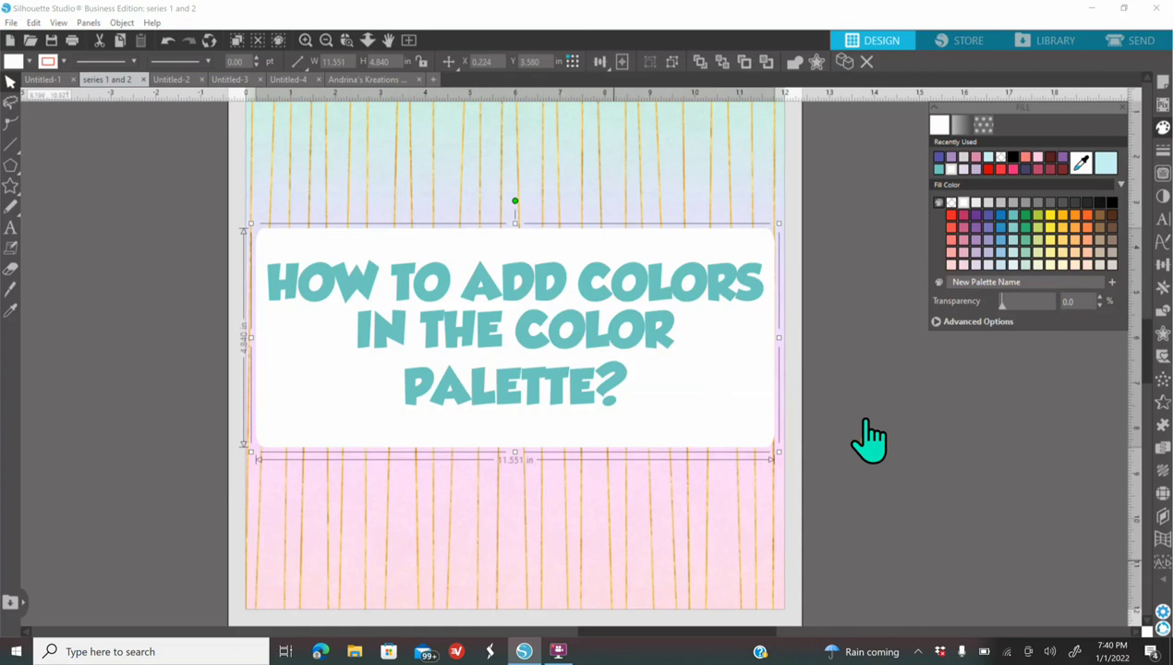
{"action": "left_click", "coordinate": [321, 651]}
{"action": "left_click", "coordinate": [591, 15]}
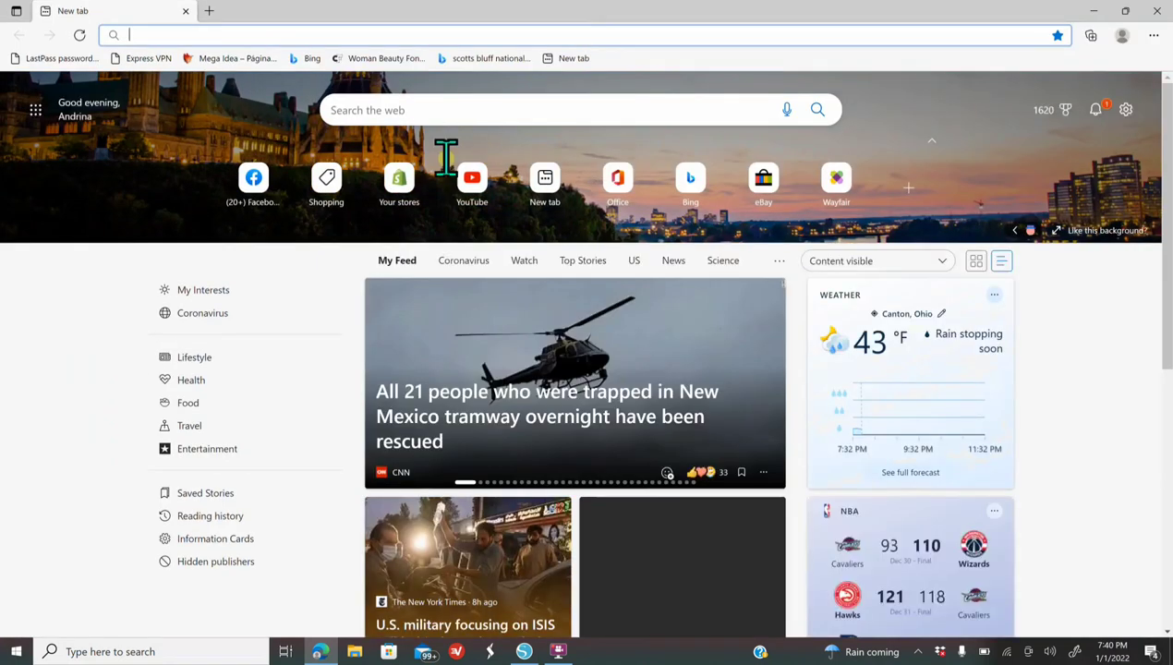
{"action": "left_click", "coordinate": [389, 111]}
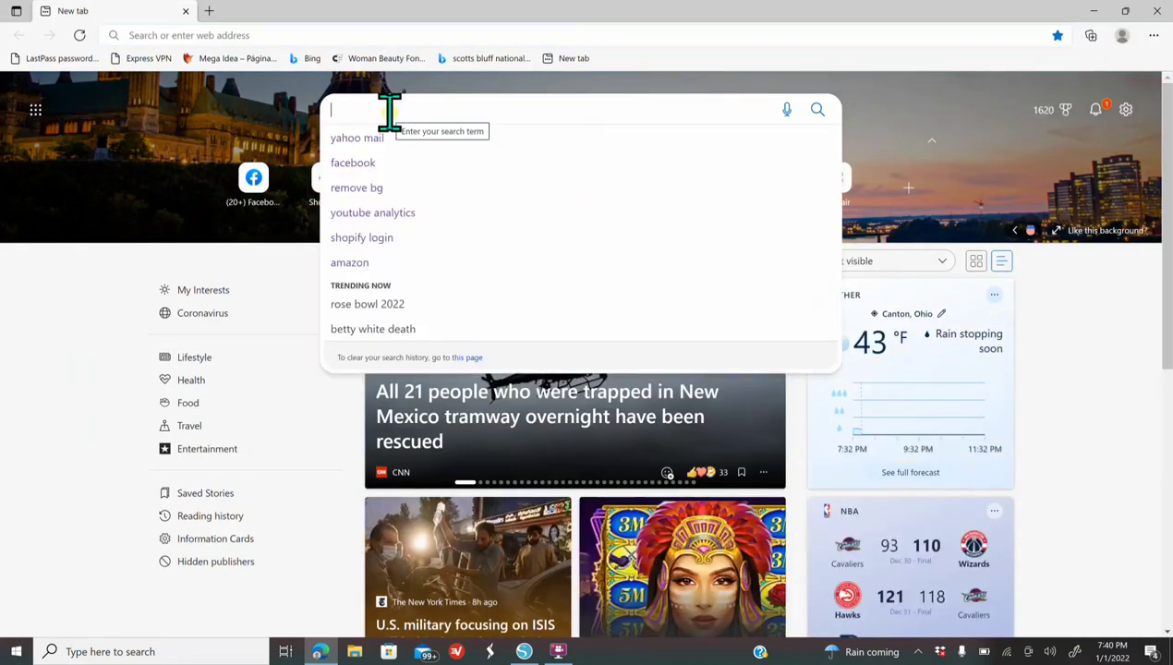
{"action": "type", "text": "valentines"}
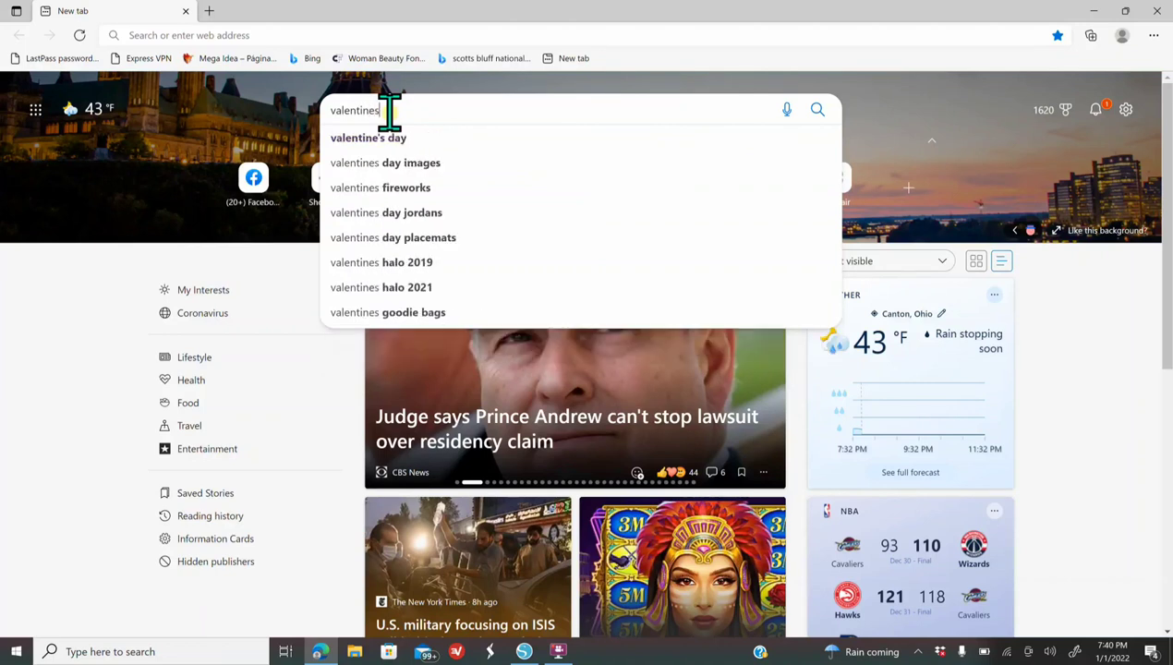
{"action": "key", "text": "BackSpace"}
{"action": "left_click", "coordinate": [395, 136]}
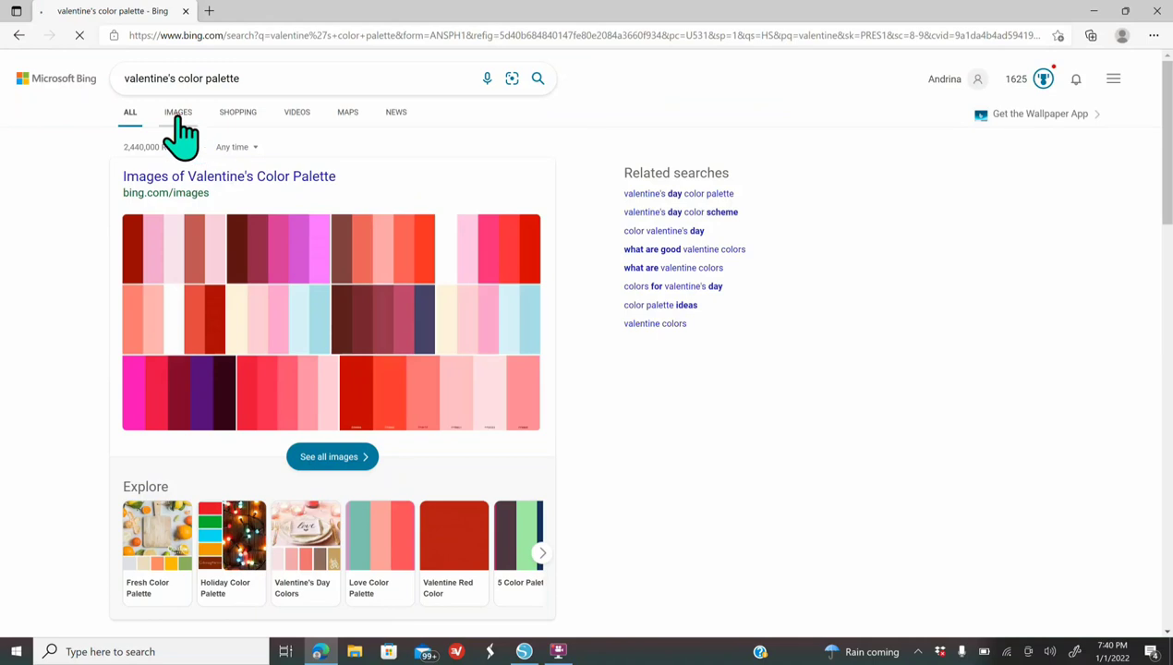
{"action": "left_click", "coordinate": [178, 120]}
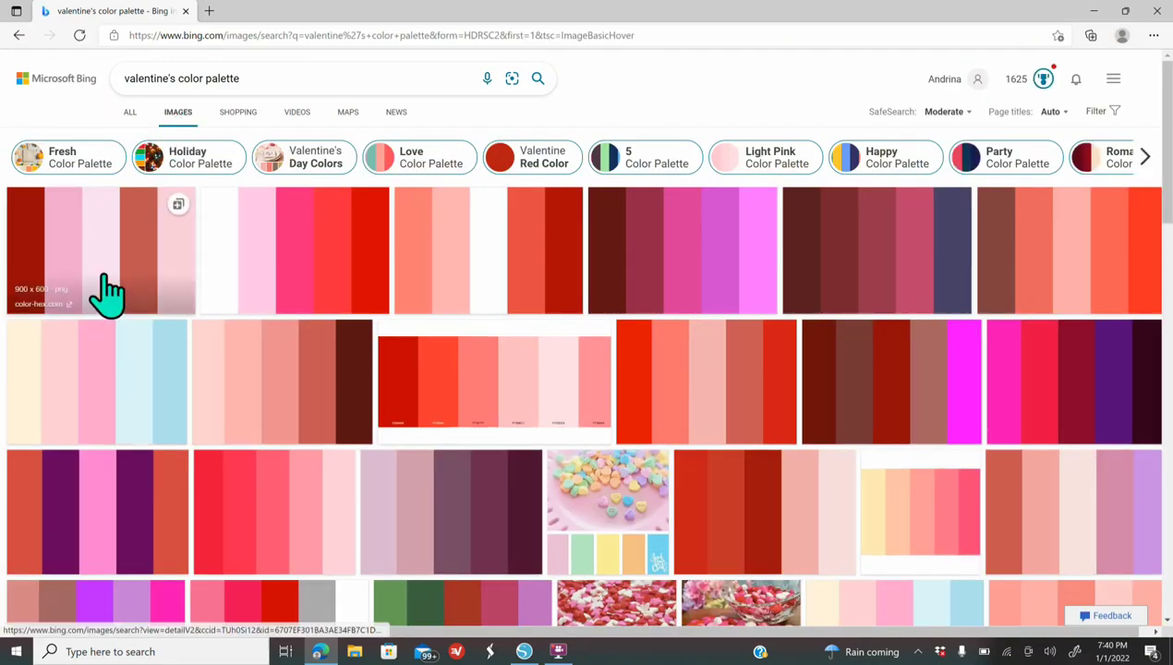
Step: Copy the My Valentine Color Palette image and paste it into the series 1 and 2 document in Silhouette Studio
{"action": "left_click", "coordinate": [126, 282]}
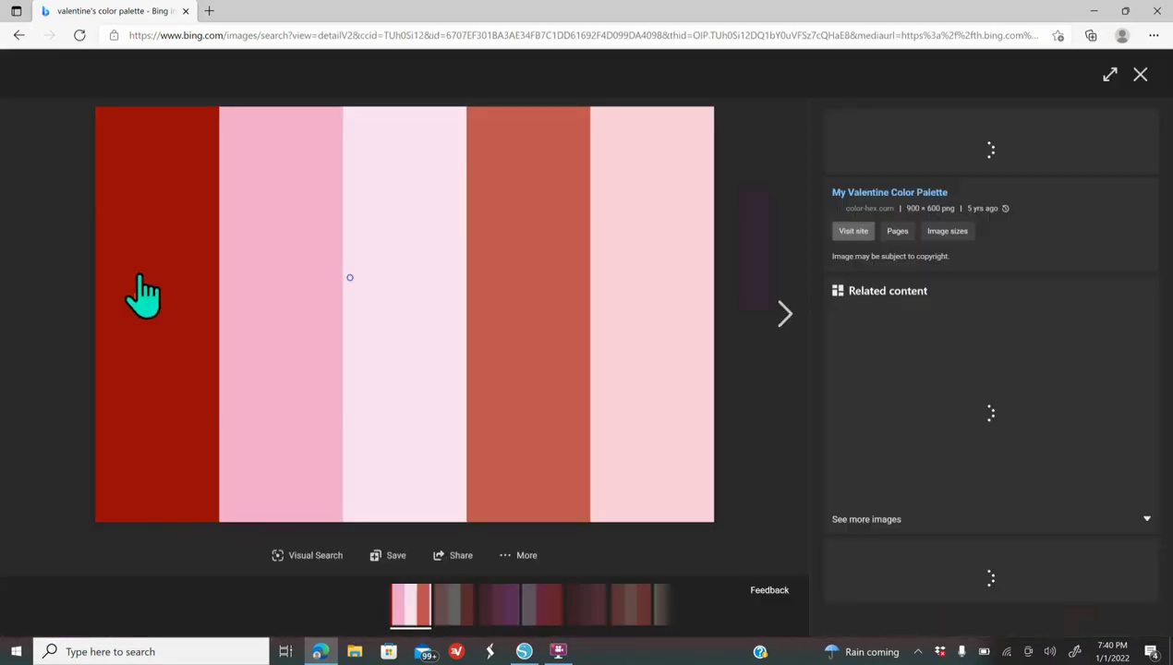
{"action": "right_click", "coordinate": [349, 277]}
{"action": "left_click", "coordinate": [424, 336]}
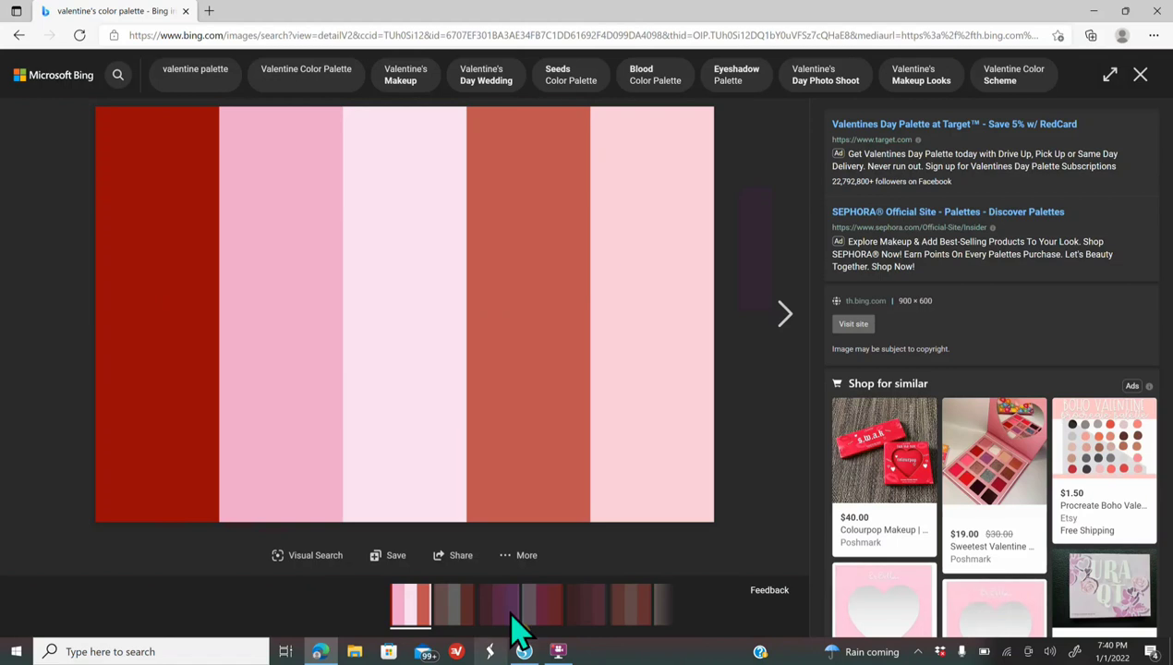
{"action": "left_click", "coordinate": [523, 651]}
{"action": "right_click", "coordinate": [119, 173]}
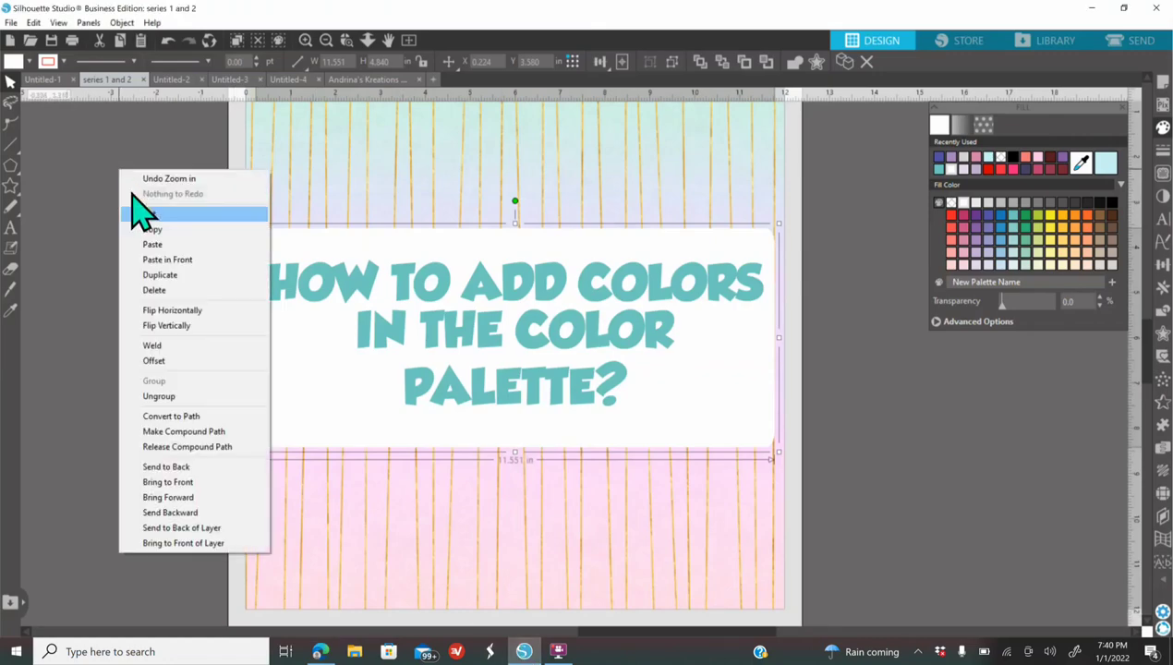
{"action": "left_click", "coordinate": [157, 243]}
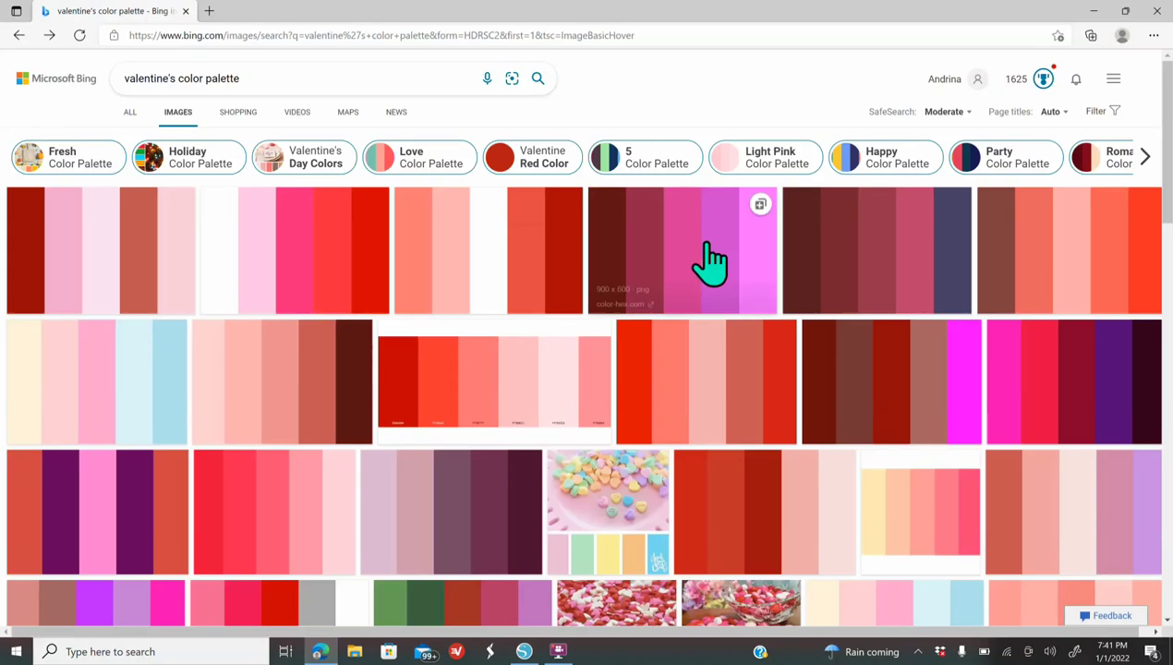
Step: Copy the Valentine Duality Color Palette image from the browser into the series 1 and 2 document, placing it below the first palette
{"action": "left_click", "coordinate": [1044, 392]}
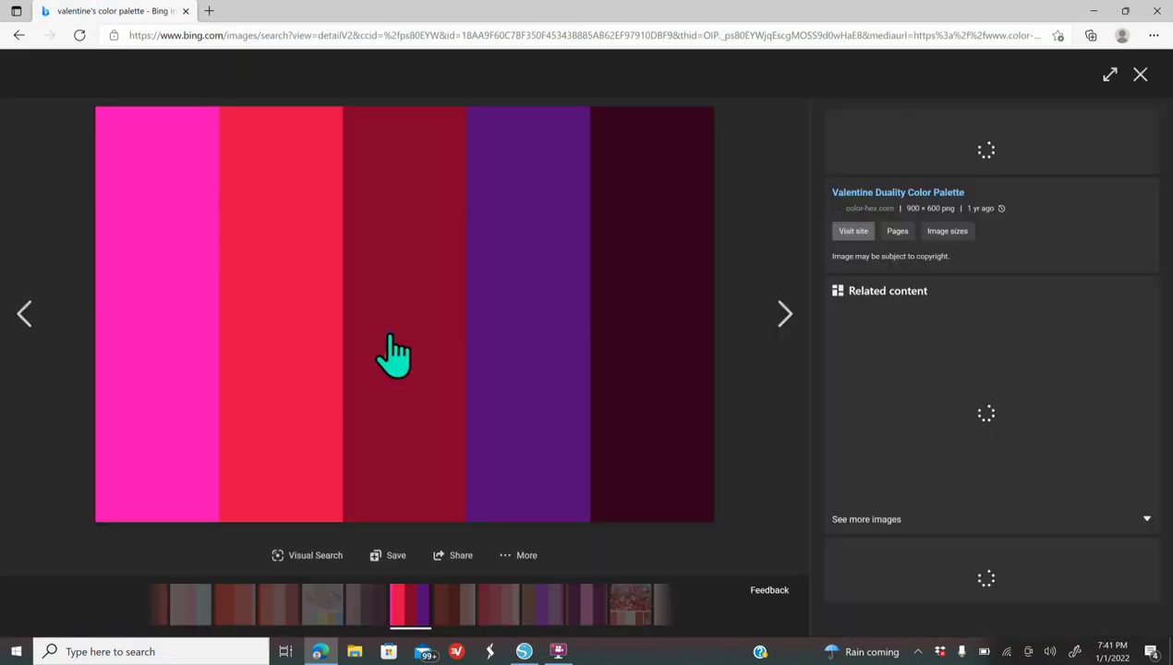
{"action": "right_click", "coordinate": [390, 333]}
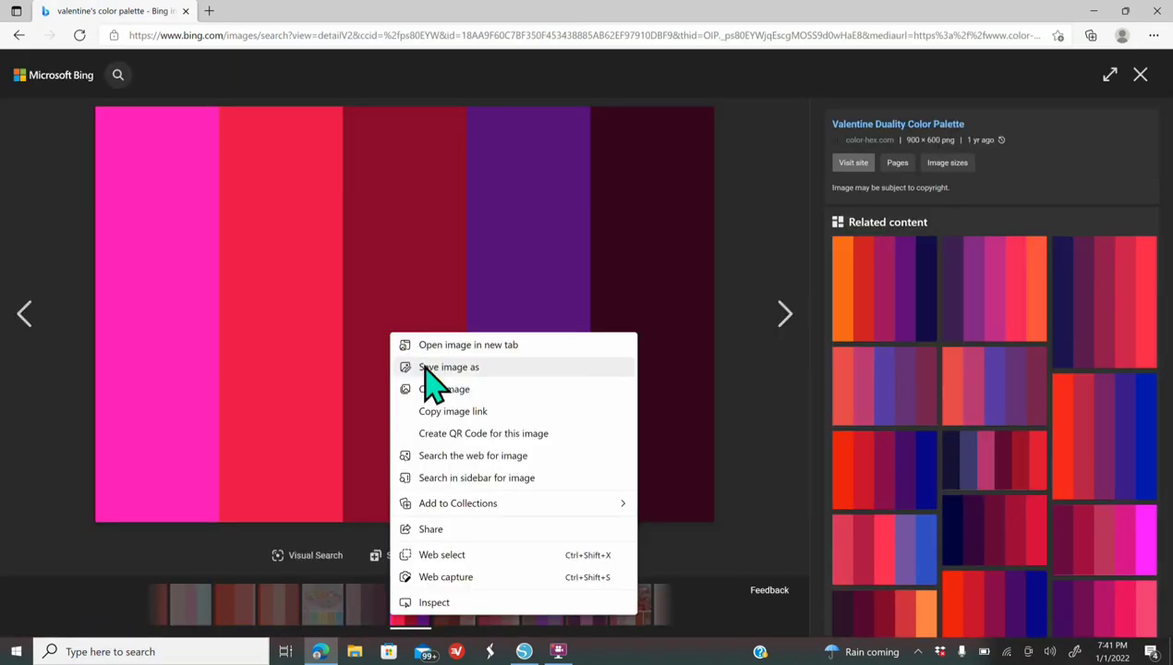
{"action": "left_click", "coordinate": [448, 390]}
{"action": "left_click", "coordinate": [523, 651]}
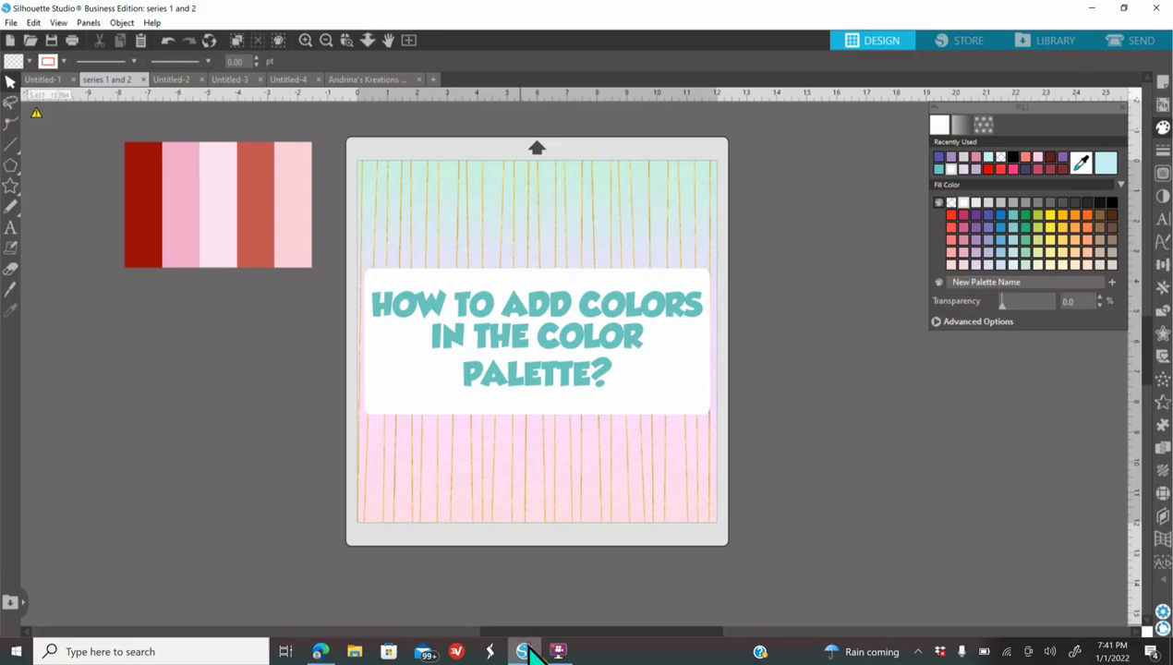
{"action": "right_click", "coordinate": [306, 316]}
{"action": "left_click", "coordinate": [296, 390]}
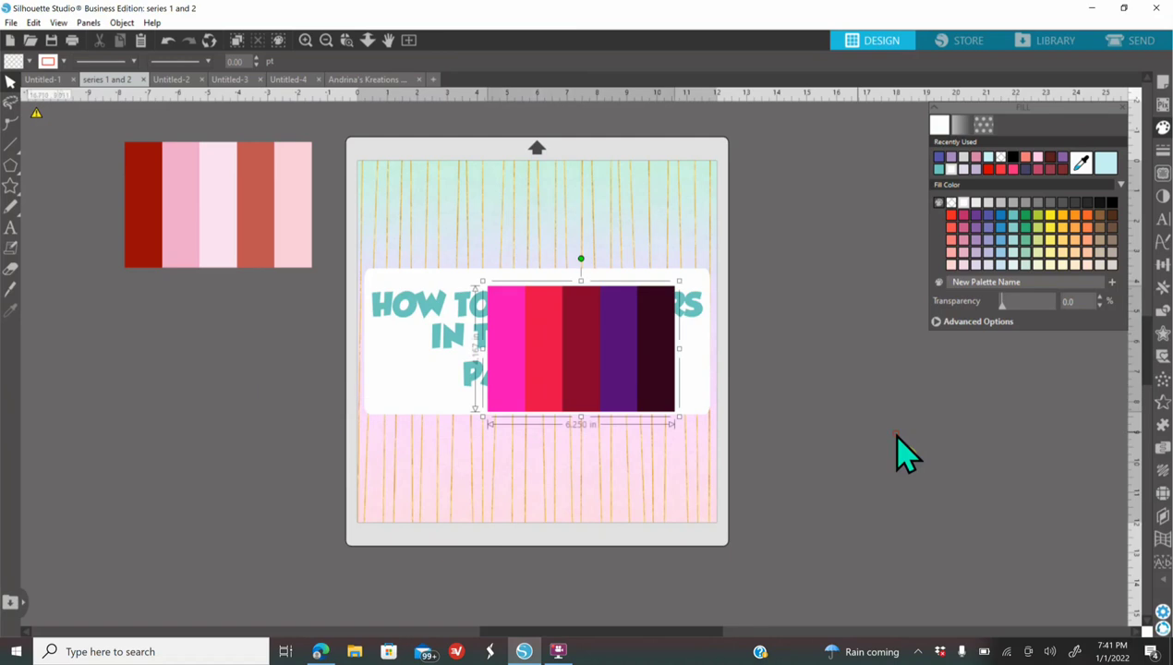
{"action": "left_click_drag", "start_coordinate": [683, 406], "coordinate": [221, 355]}
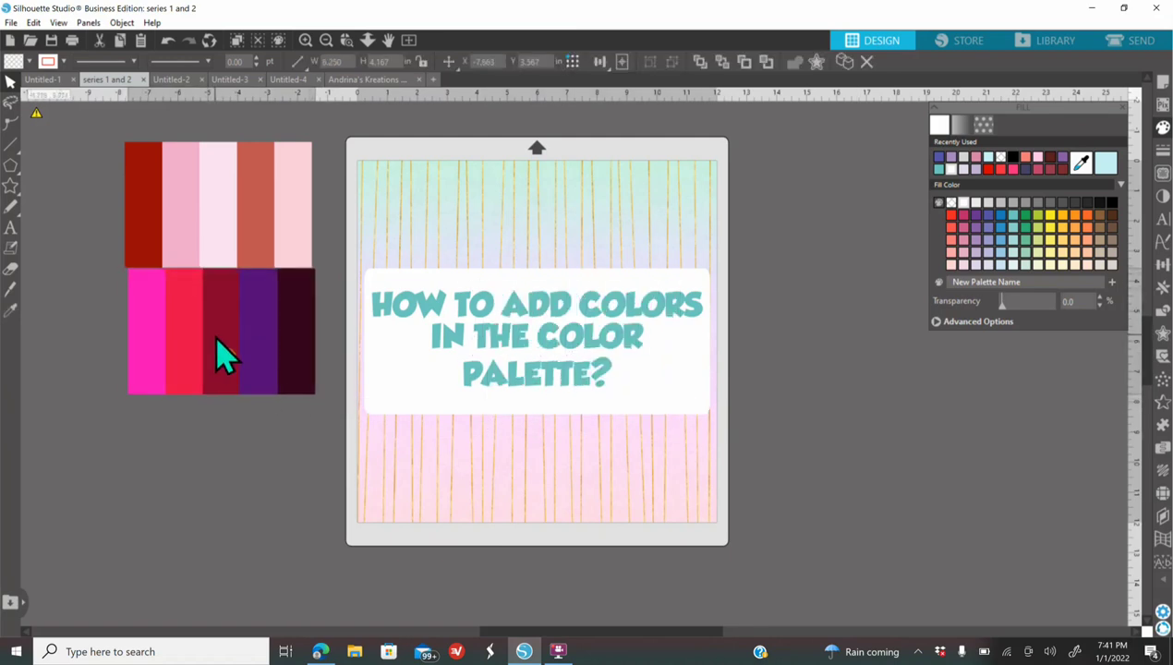
Step: Return to the palette image results in the browser and copy the rose bouquet palette image with five swatches
{"action": "left_click", "coordinate": [319, 651]}
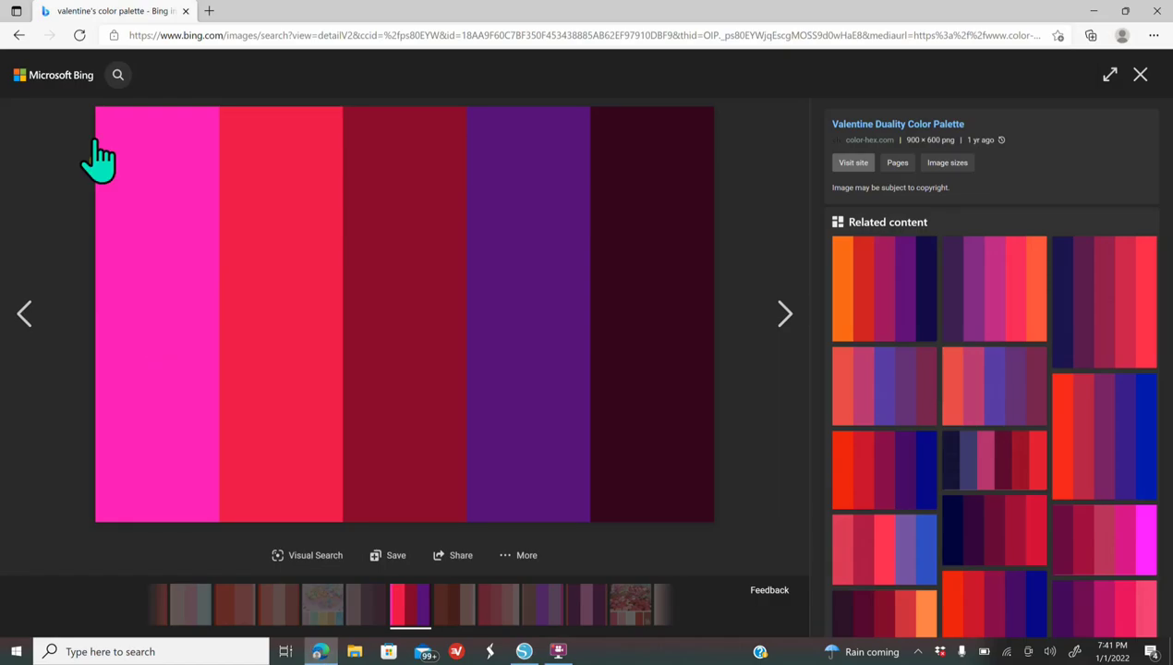
{"action": "left_click", "coordinate": [19, 35]}
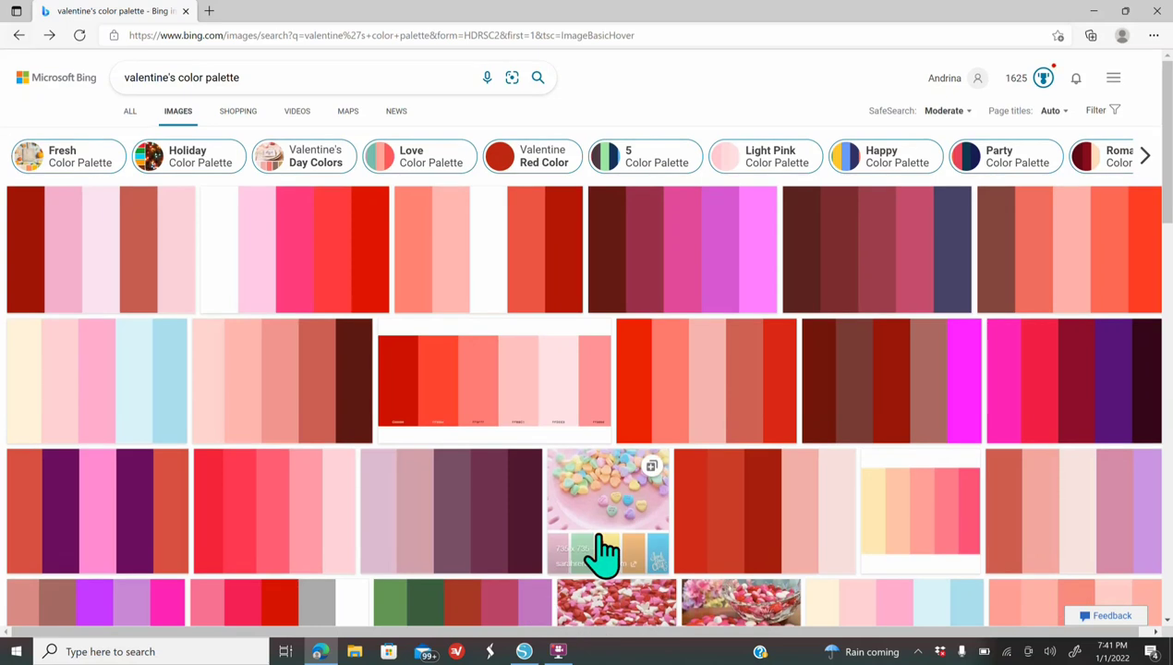
{"action": "scroll", "coordinate": [605, 551], "scroll_direction": "down", "scroll_amount": 3}
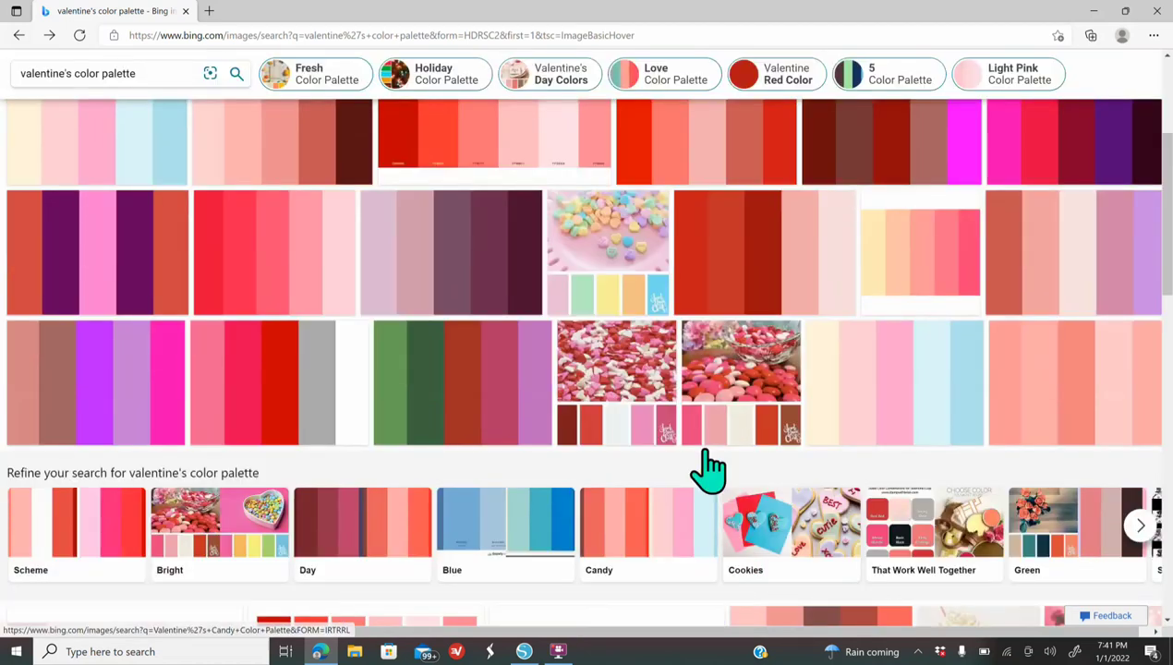
{"action": "scroll", "coordinate": [667, 485], "scroll_direction": "down", "scroll_amount": 1}
{"action": "scroll", "coordinate": [674, 487], "scroll_direction": "down", "scroll_amount": 2}
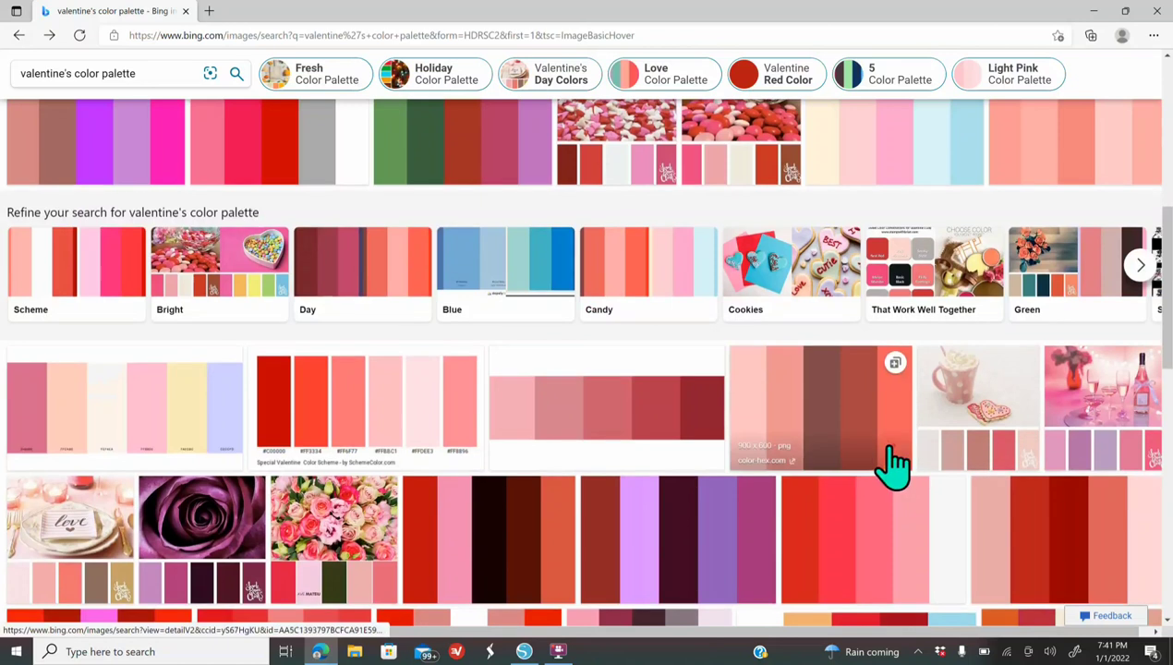
{"action": "scroll", "coordinate": [867, 464], "scroll_direction": "down", "scroll_amount": 1}
{"action": "left_click", "coordinate": [369, 448]}
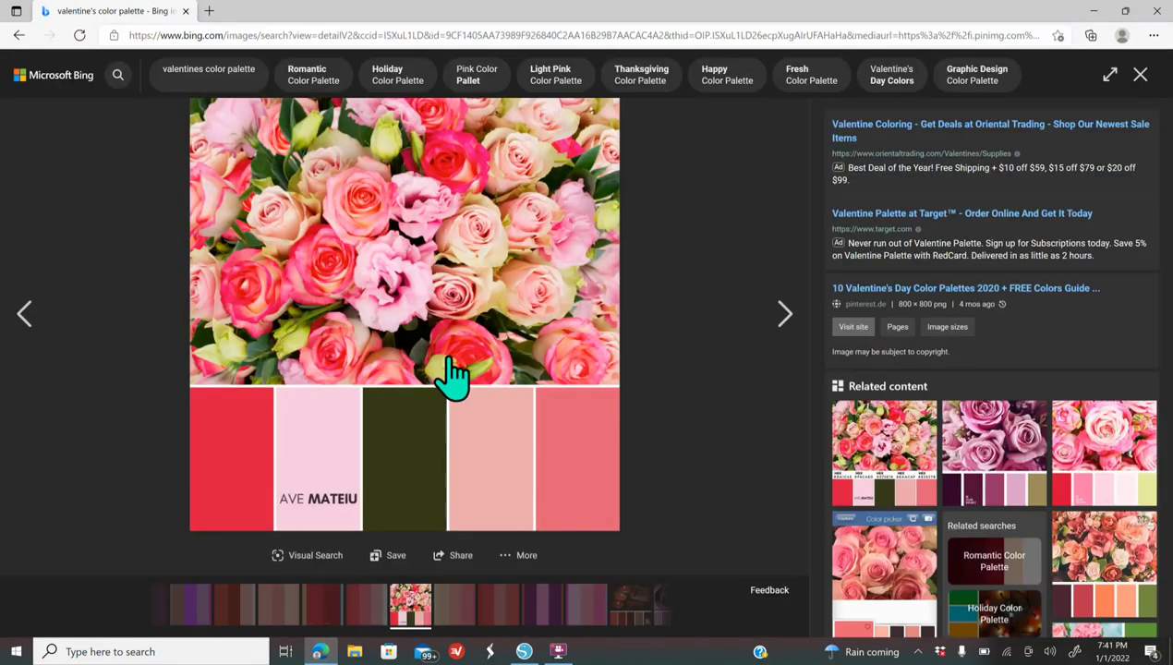
{"action": "right_click", "coordinate": [358, 252]}
{"action": "left_click", "coordinate": [418, 307]}
Step: Paste the rose bouquet palette into the series 1 and 2 document and place it below the other two palettes
{"action": "left_click", "coordinate": [524, 651]}
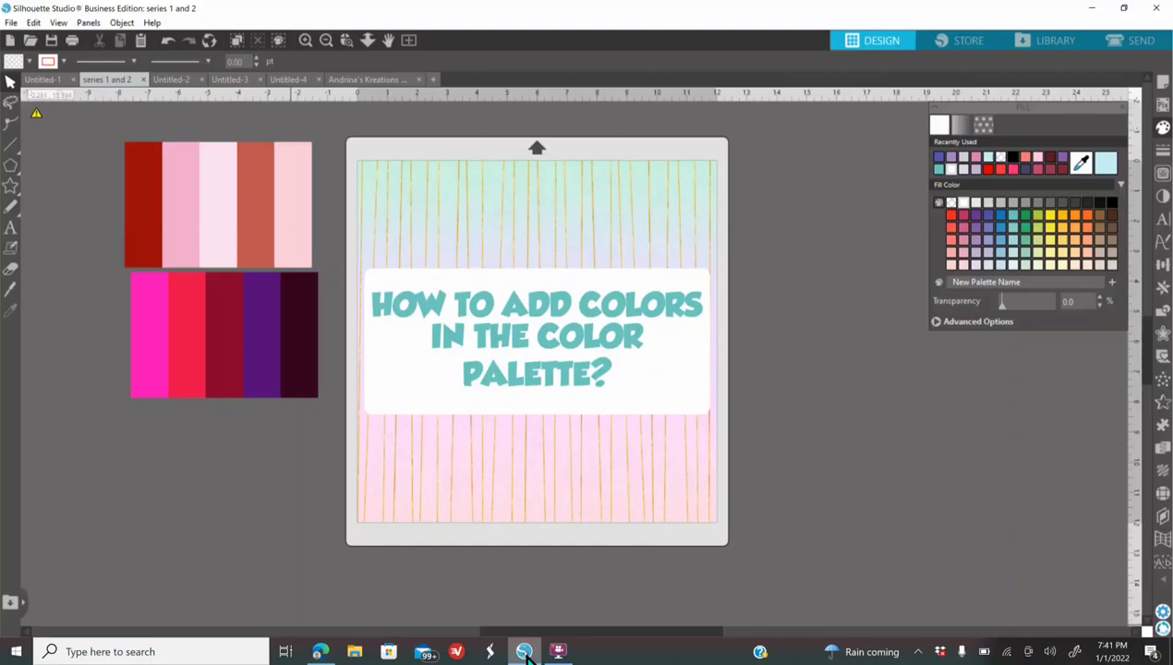
{"action": "right_click", "coordinate": [770, 211]}
{"action": "left_click", "coordinate": [813, 271]}
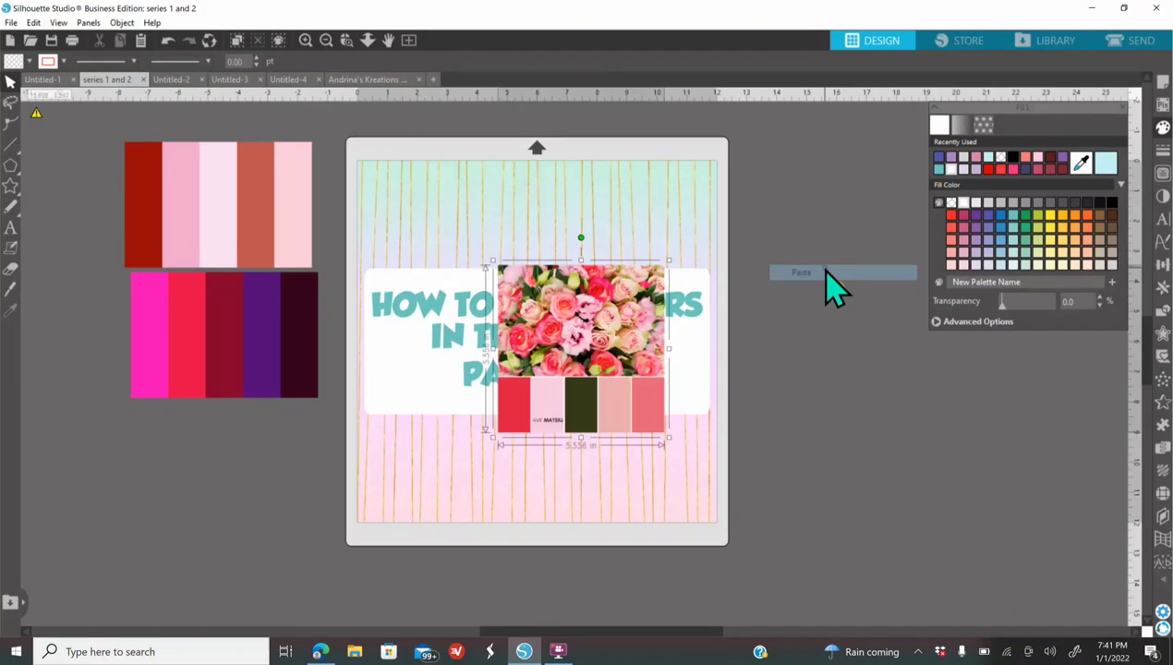
{"action": "left_click_drag", "start_coordinate": [628, 424], "coordinate": [174, 506]}
Step: Create a new custom fill color palette named valentines
{"action": "left_click", "coordinate": [306, 42]}
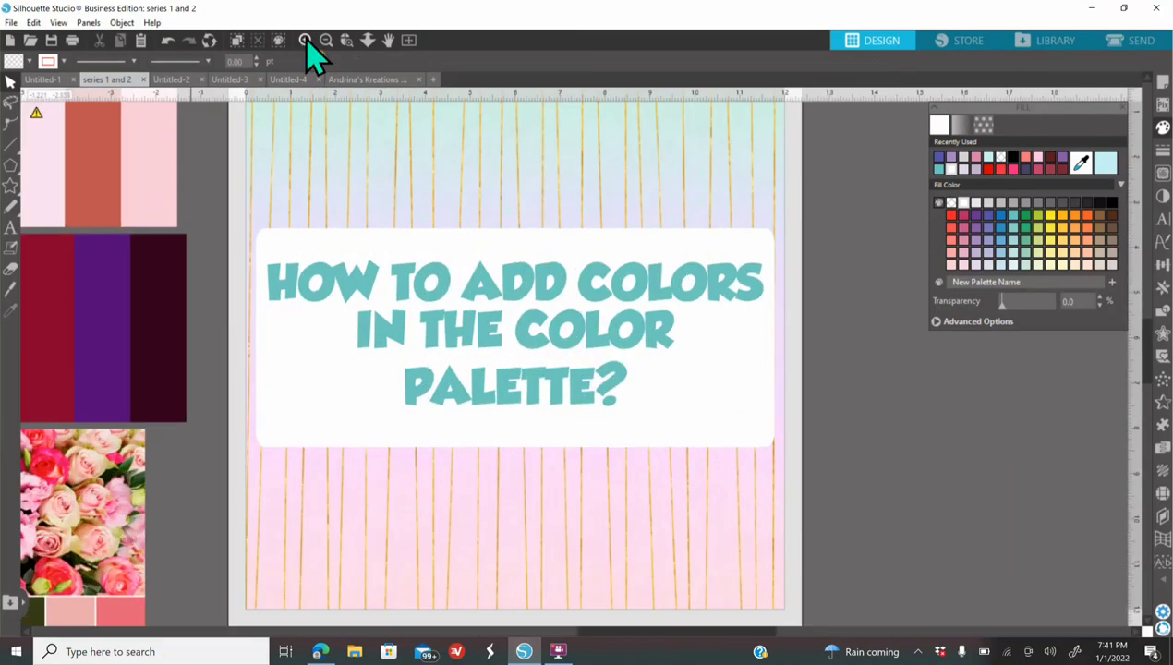
{"action": "left_click_drag", "start_coordinate": [598, 635], "coordinate": [523, 635]}
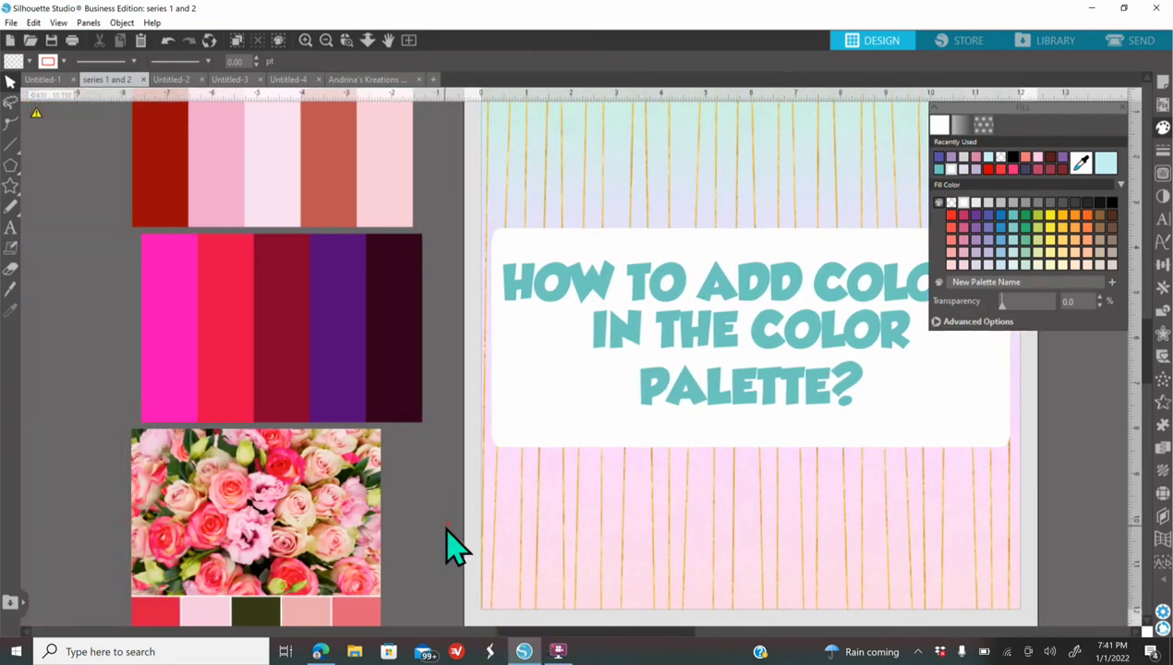
{"action": "scroll", "coordinate": [459, 556], "scroll_direction": "down", "scroll_amount": 1}
{"action": "scroll", "coordinate": [453, 547], "scroll_direction": "up", "scroll_amount": 3}
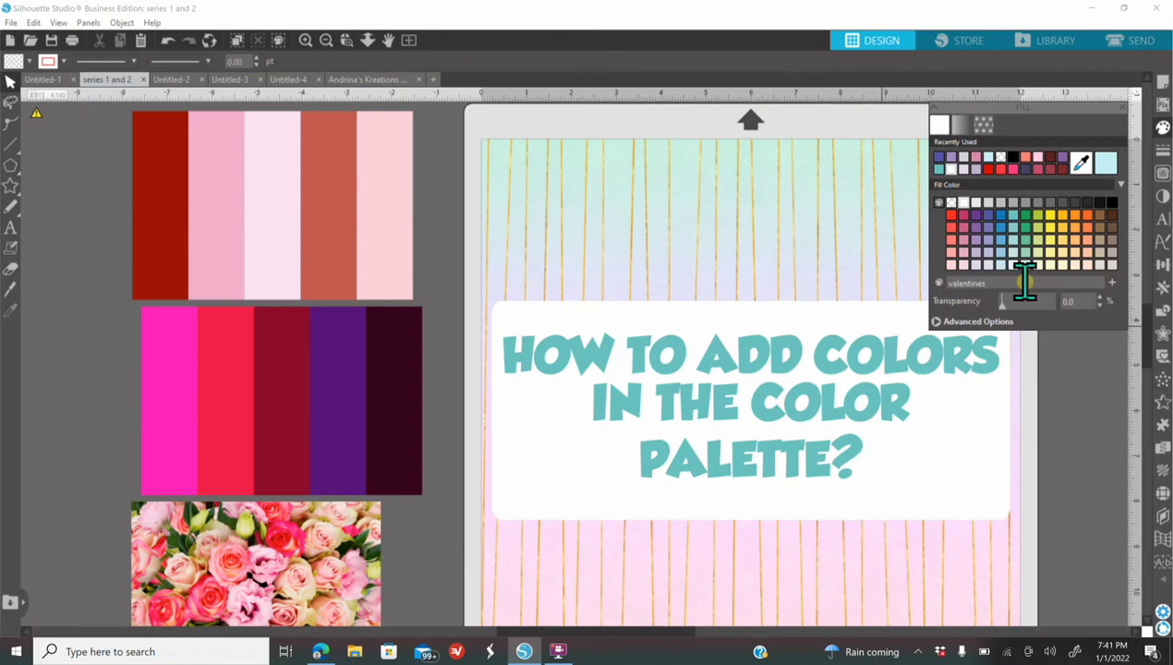
{"action": "left_click", "coordinate": [1112, 283]}
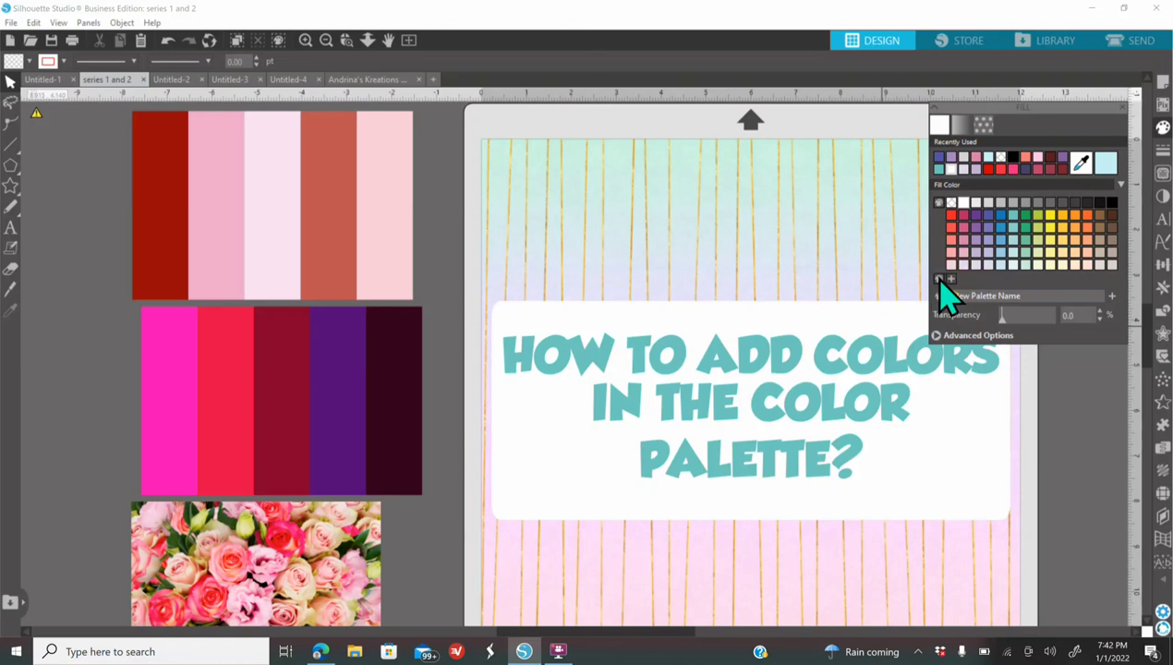
Step: Sample the dark red, medium pink and palest pink stripes from the first palette image and add each to the valentines palette
{"action": "left_click", "coordinate": [1080, 164]}
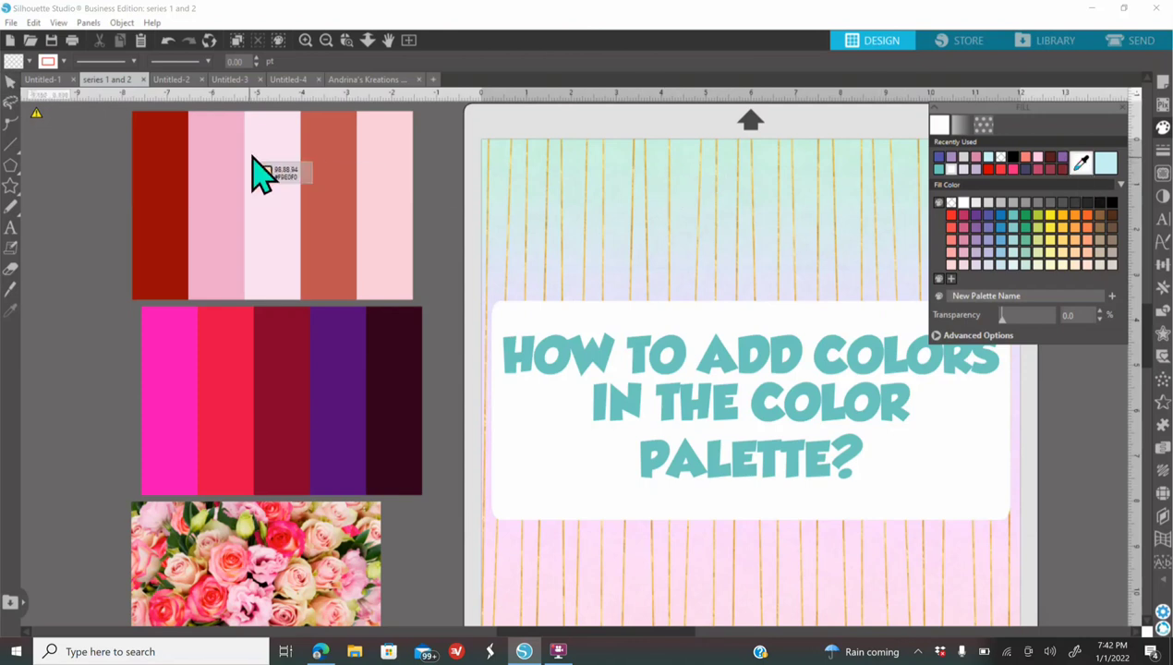
{"action": "left_click", "coordinate": [169, 169]}
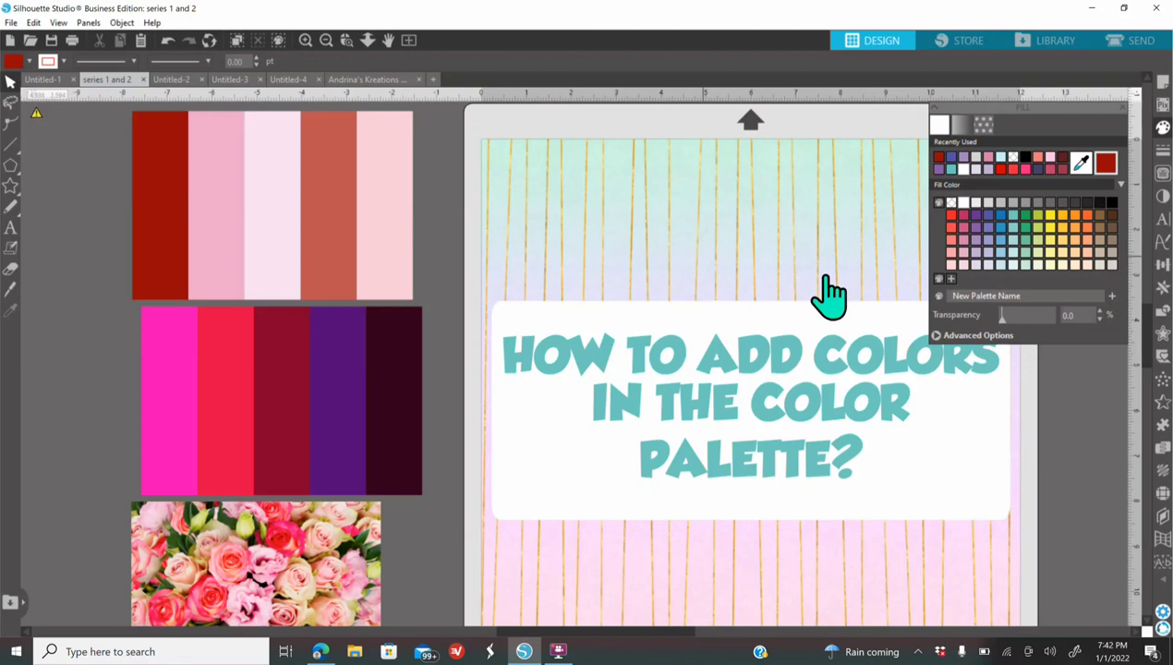
{"action": "left_click", "coordinate": [951, 279]}
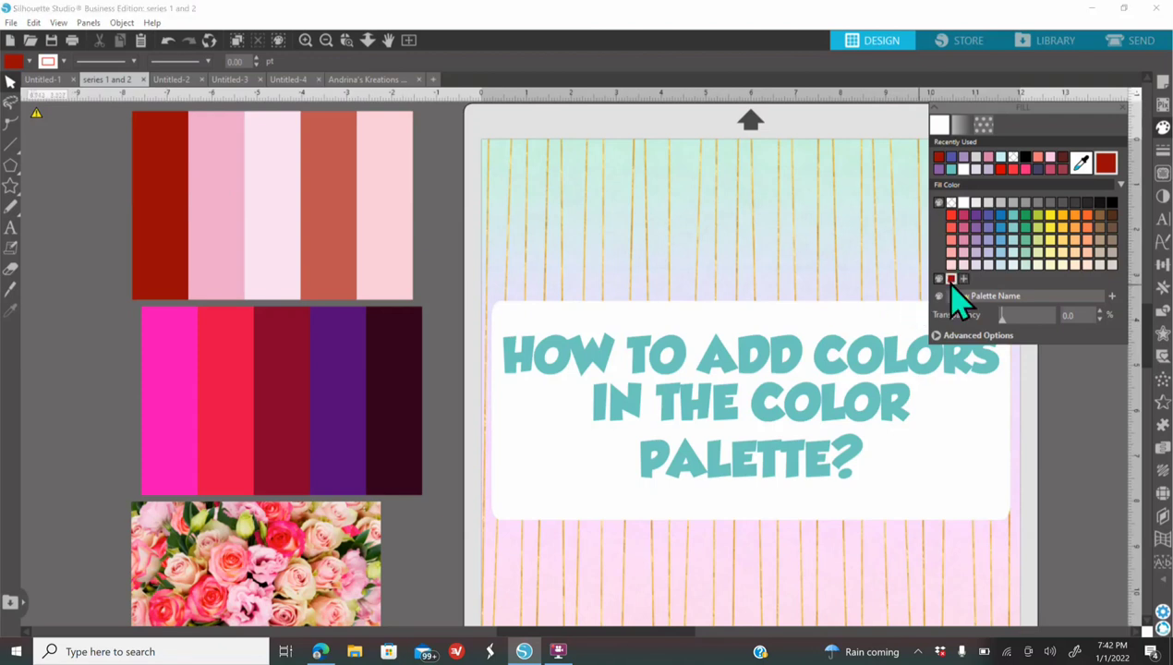
{"action": "left_click", "coordinate": [1081, 166]}
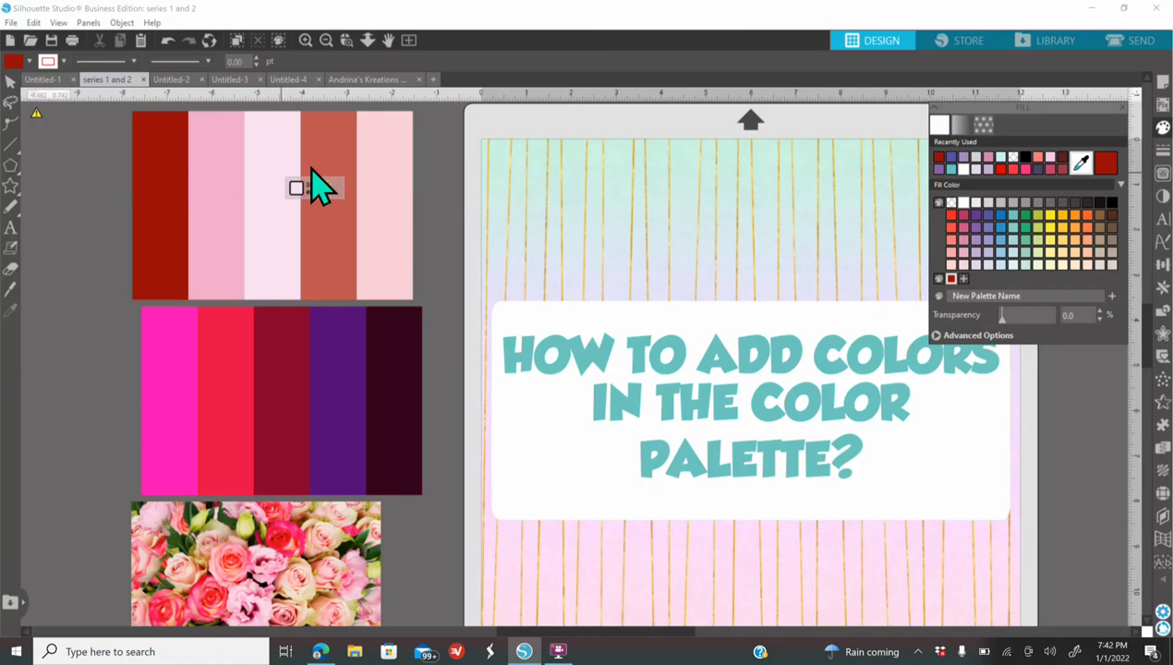
{"action": "left_click", "coordinate": [241, 198]}
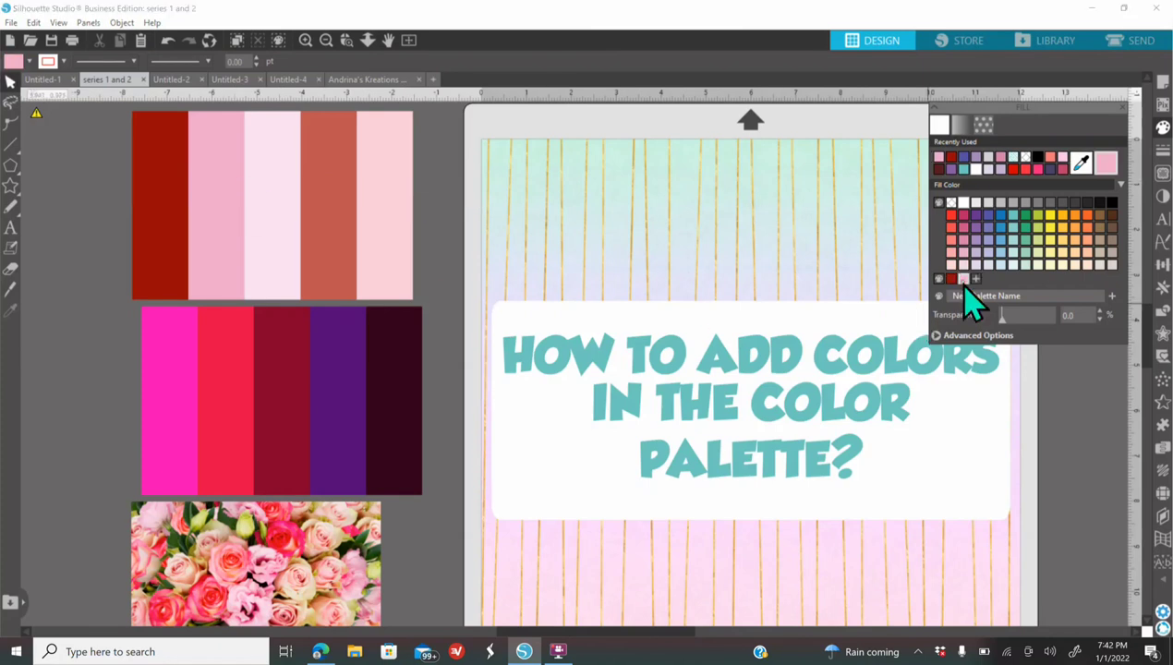
{"action": "left_click", "coordinate": [1078, 164]}
{"action": "left_click", "coordinate": [282, 215]}
{"action": "left_click", "coordinate": [976, 278]}
Step: Sample the terracotta and light pink stripes from the first palette image and add both to the valentines palette
{"action": "left_click", "coordinate": [1082, 167]}
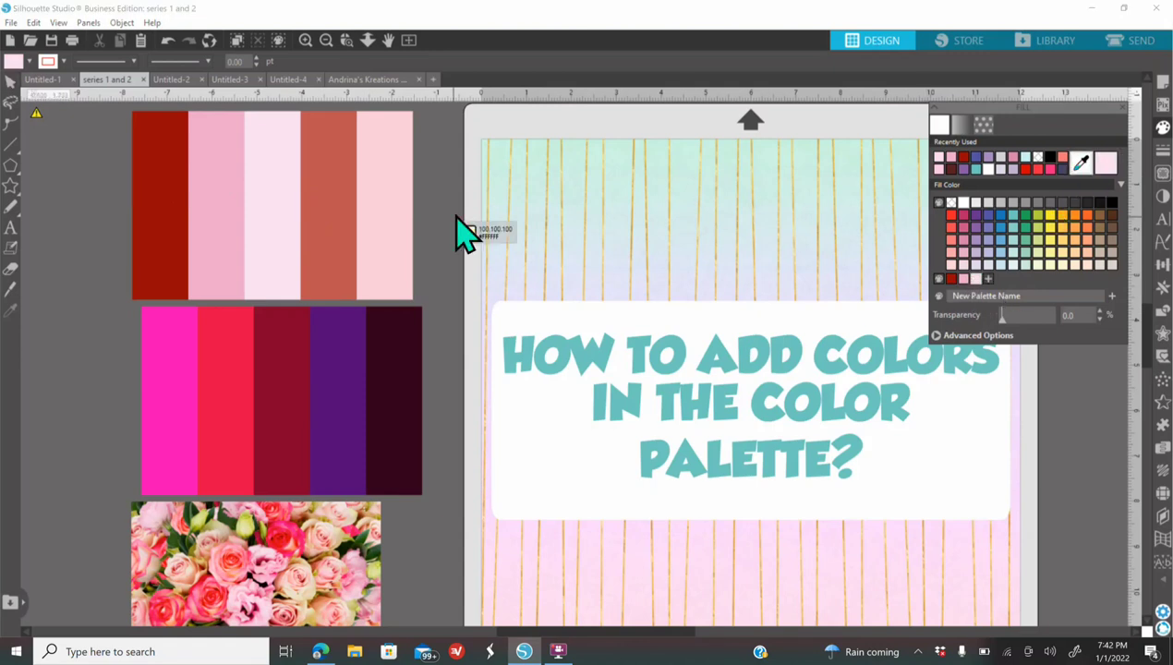
{"action": "left_click", "coordinate": [572, 273]}
{"action": "left_click", "coordinate": [988, 278]}
{"action": "left_click", "coordinate": [1082, 167]}
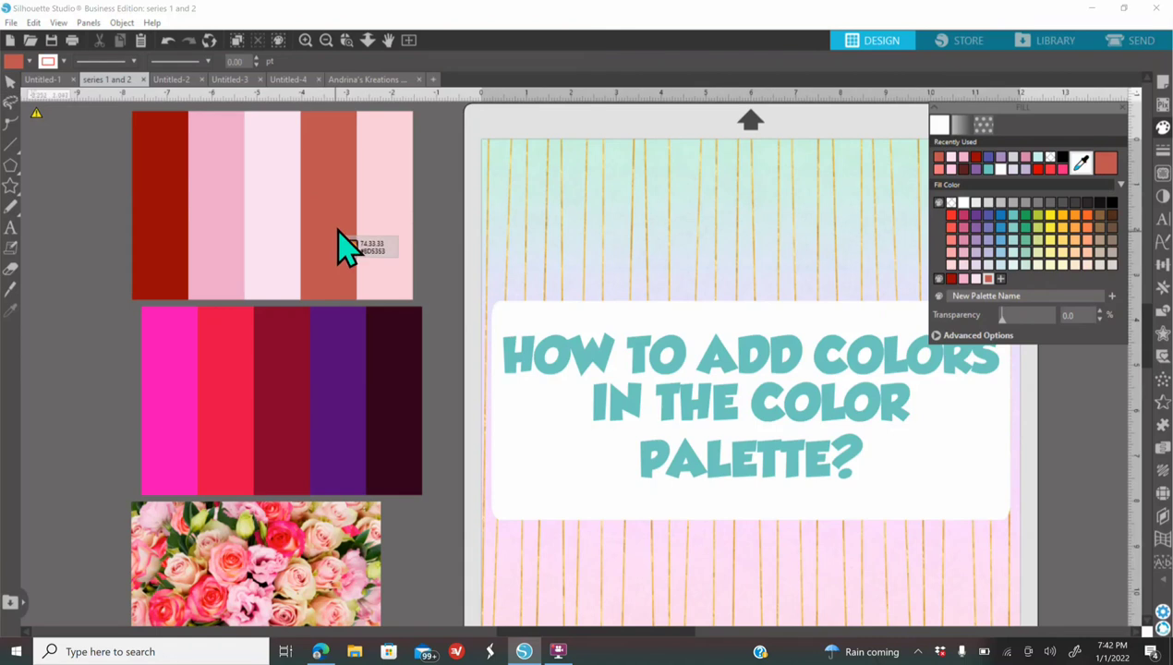
{"action": "left_click", "coordinate": [388, 214]}
{"action": "left_click", "coordinate": [1000, 277]}
Step: Sample the hot pink, bright red and crimson stripes from the second palette image and add each to the valentines palette
{"action": "left_click", "coordinate": [1082, 166]}
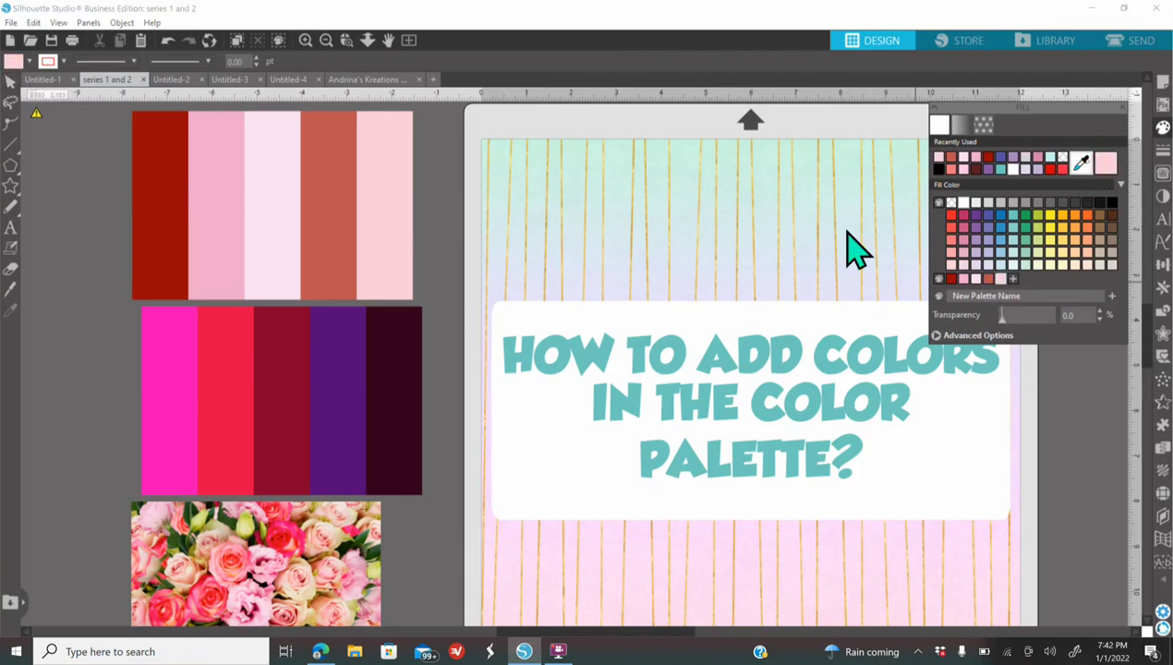
{"action": "left_click", "coordinate": [193, 414]}
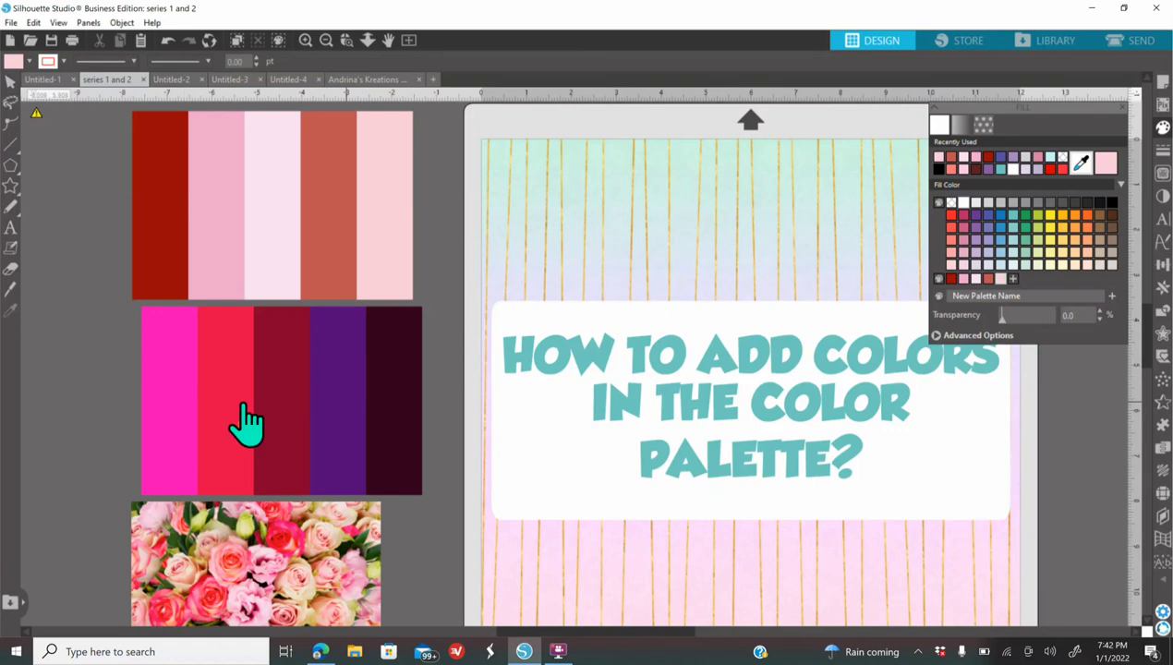
{"action": "left_click", "coordinate": [1013, 278]}
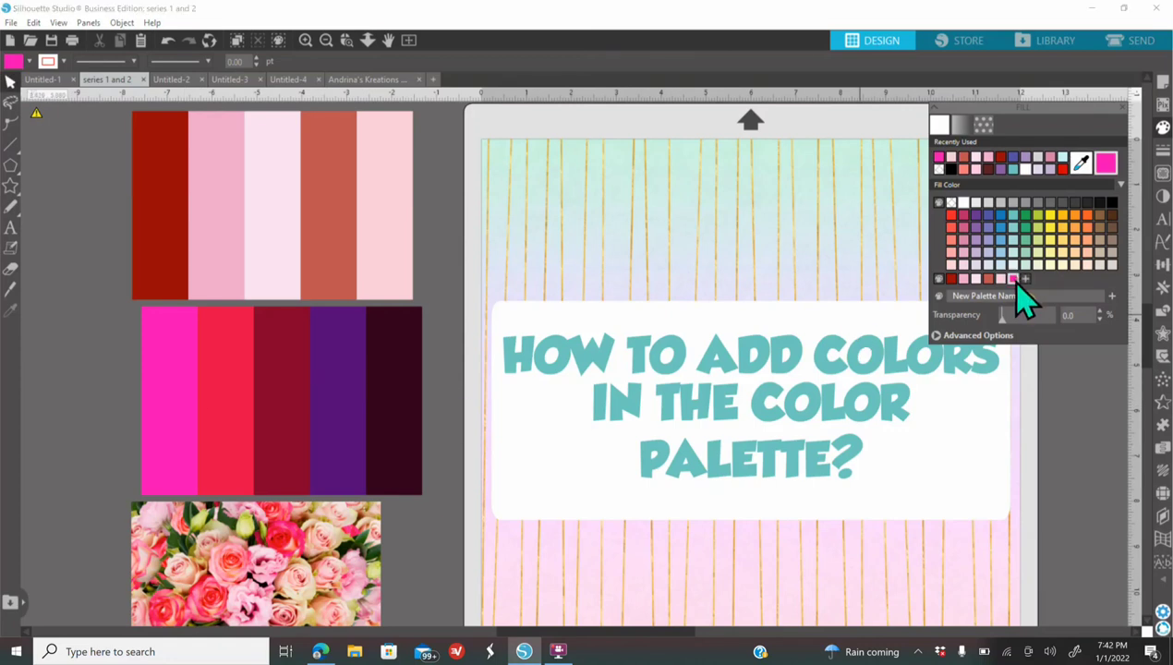
{"action": "left_click", "coordinate": [1082, 166]}
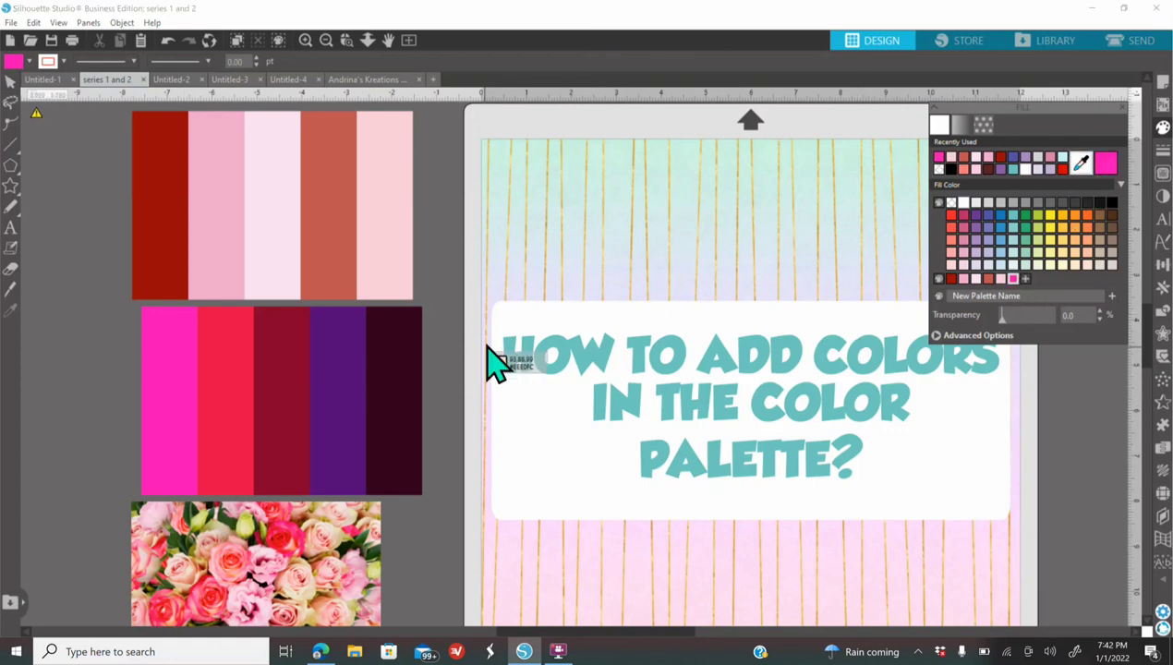
{"action": "left_click", "coordinate": [261, 445]}
{"action": "left_click", "coordinate": [1025, 278]}
{"action": "left_click", "coordinate": [1082, 166]}
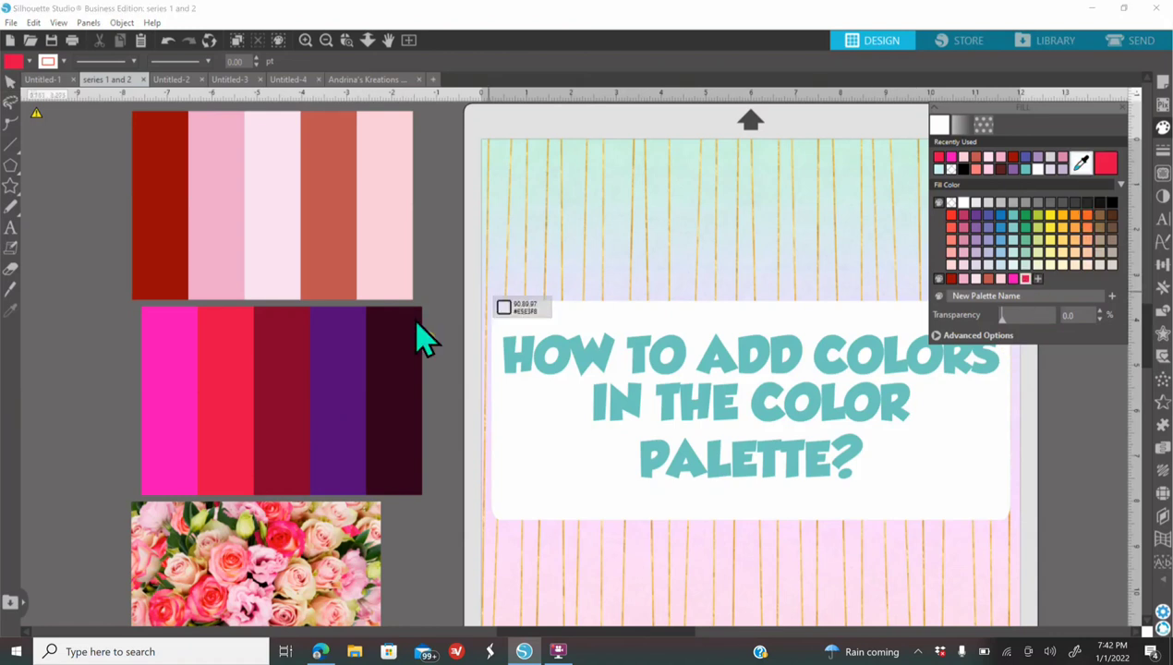
{"action": "left_click", "coordinate": [312, 403]}
{"action": "left_click", "coordinate": [1038, 278]}
Step: Sample the purple and darkest plum stripes from the second palette image and add both to the valentines palette
{"action": "left_click", "coordinate": [1082, 165]}
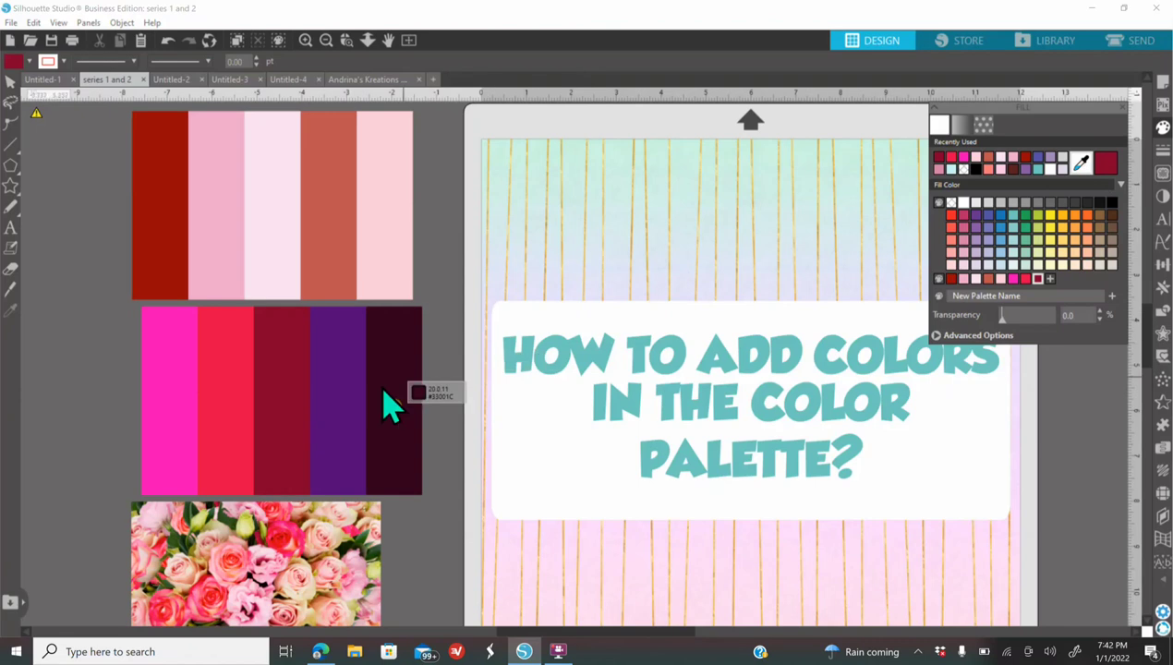
{"action": "left_click", "coordinate": [356, 402]}
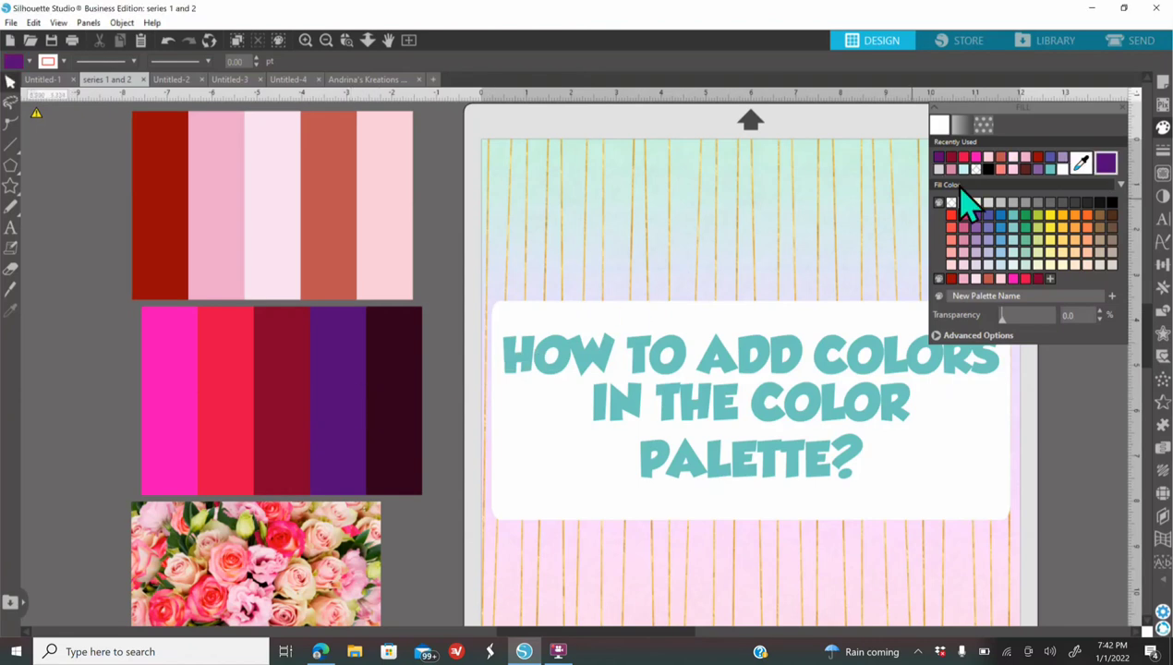
{"action": "left_click", "coordinate": [1082, 165]}
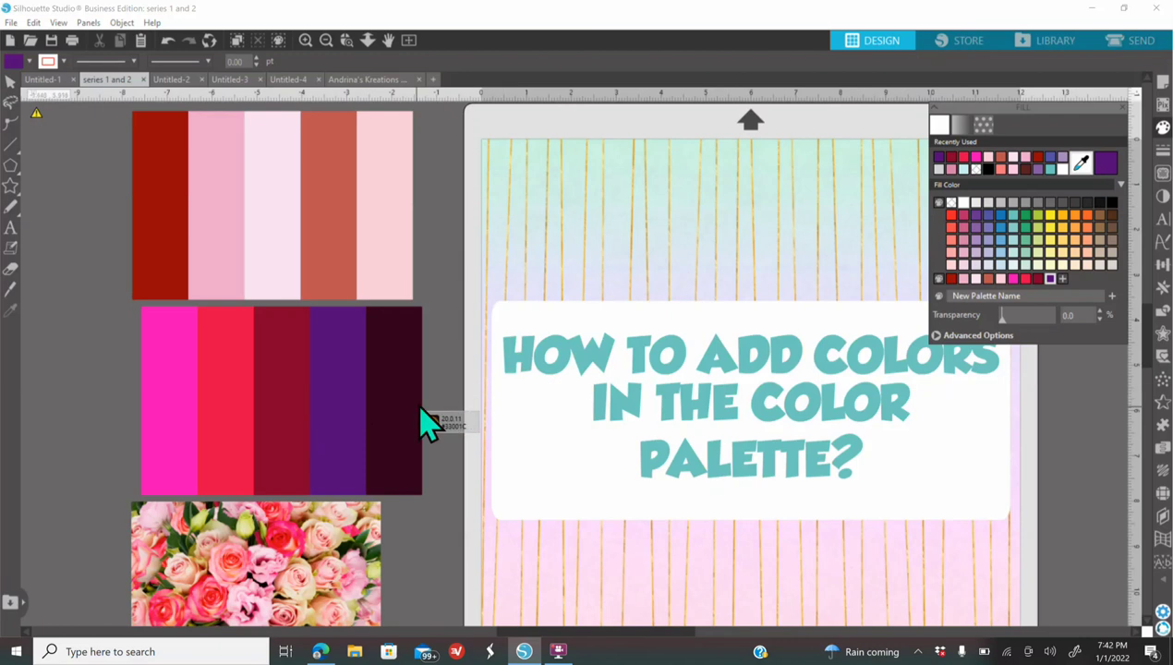
{"action": "left_click", "coordinate": [431, 434]}
{"action": "left_click", "coordinate": [1063, 278]}
Step: Sample a cream and a coral red from the roses in the bouquet photo and add both to the valentines palette
{"action": "scroll", "coordinate": [1108, 415], "scroll_direction": "down", "scroll_amount": 1}
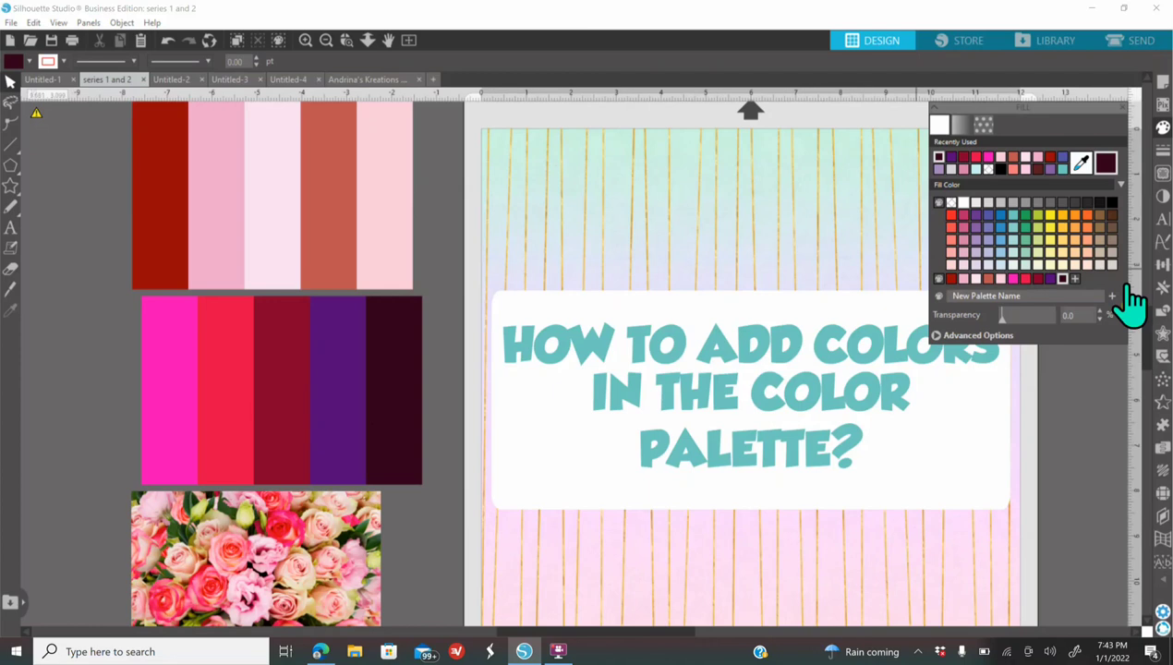
{"action": "scroll", "coordinate": [361, 392], "scroll_direction": "down", "scroll_amount": 3}
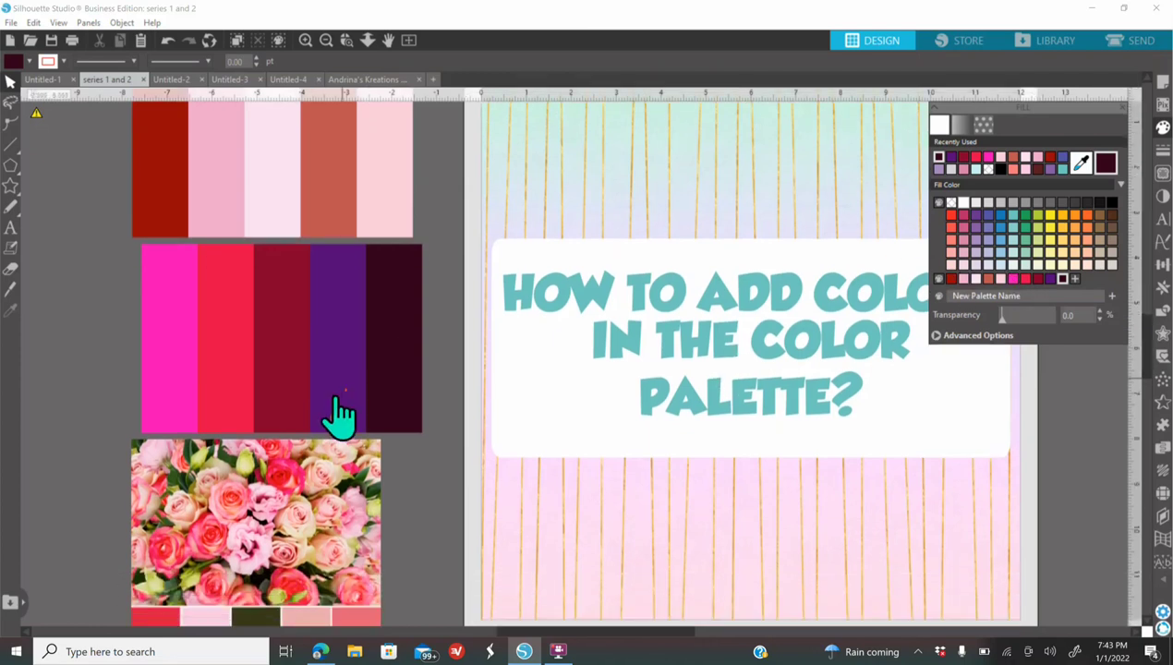
{"action": "scroll", "coordinate": [305, 489], "scroll_direction": "down", "scroll_amount": 5}
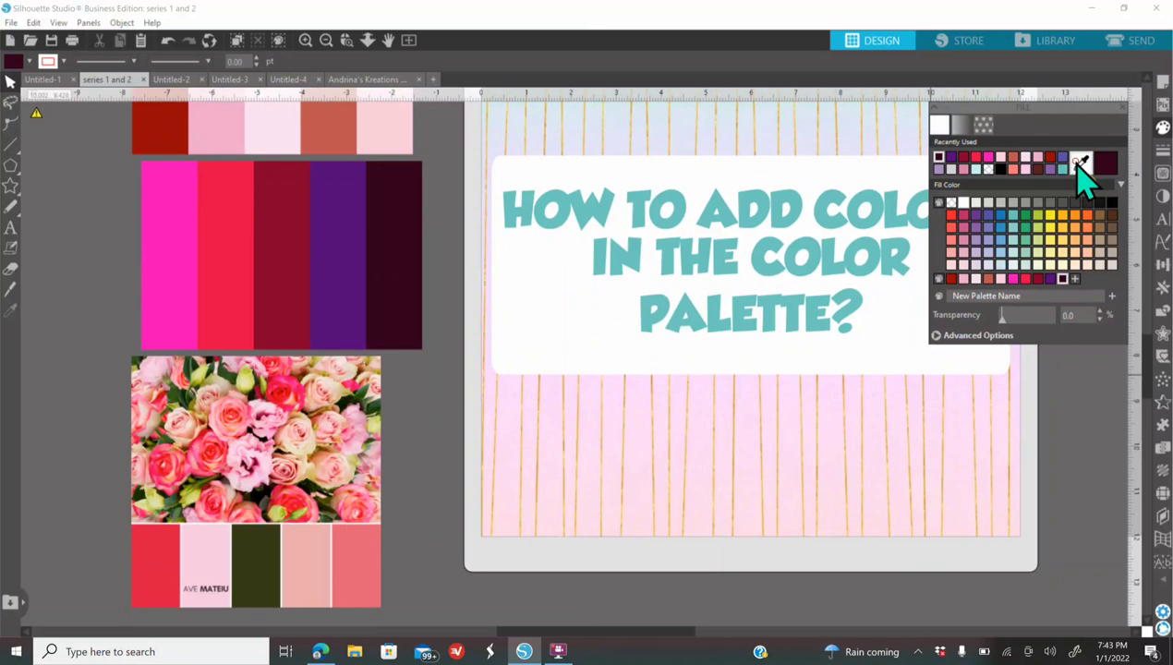
{"action": "left_click", "coordinate": [1078, 164]}
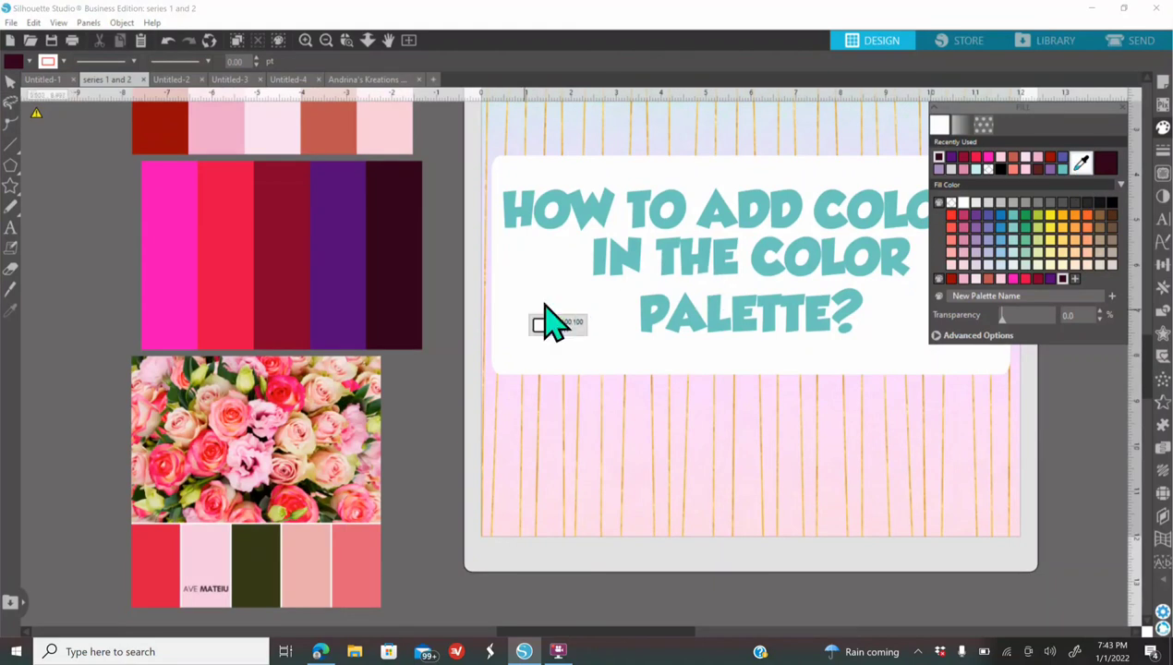
{"action": "left_click", "coordinate": [298, 452]}
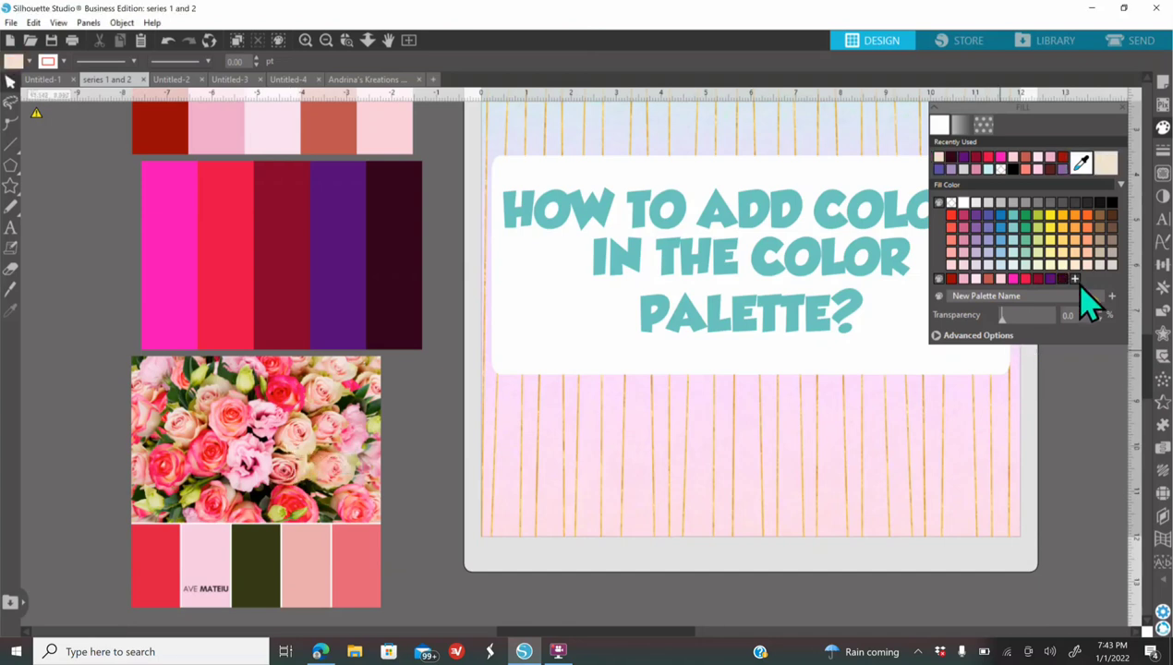
{"action": "left_click", "coordinate": [1082, 165]}
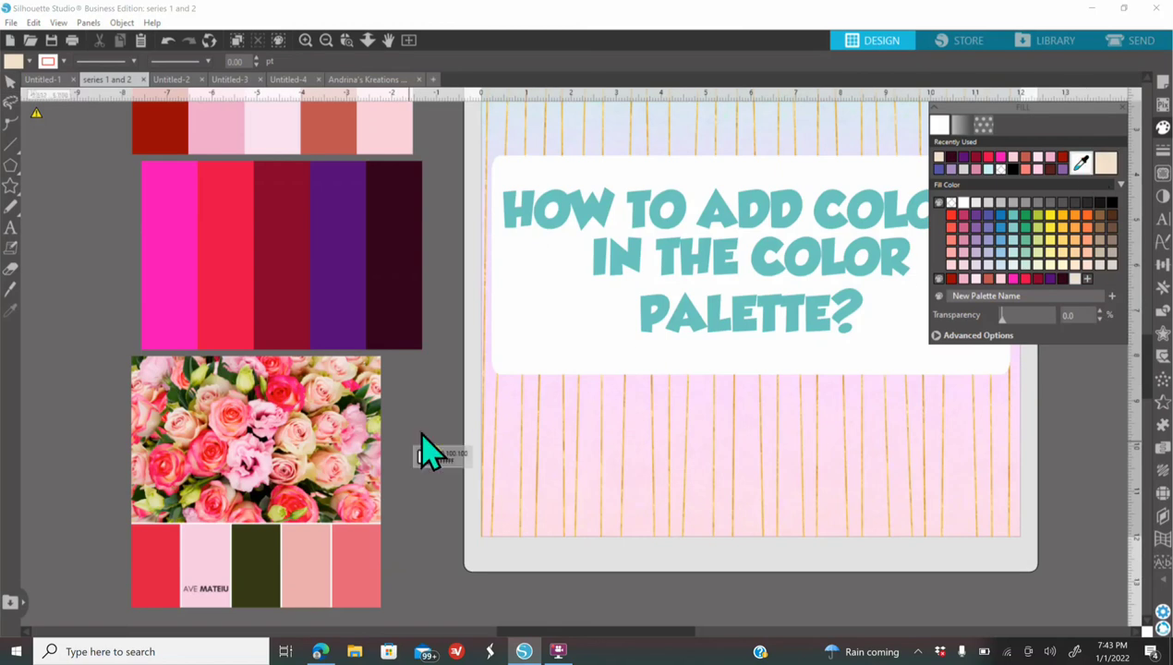
{"action": "left_click", "coordinate": [299, 499]}
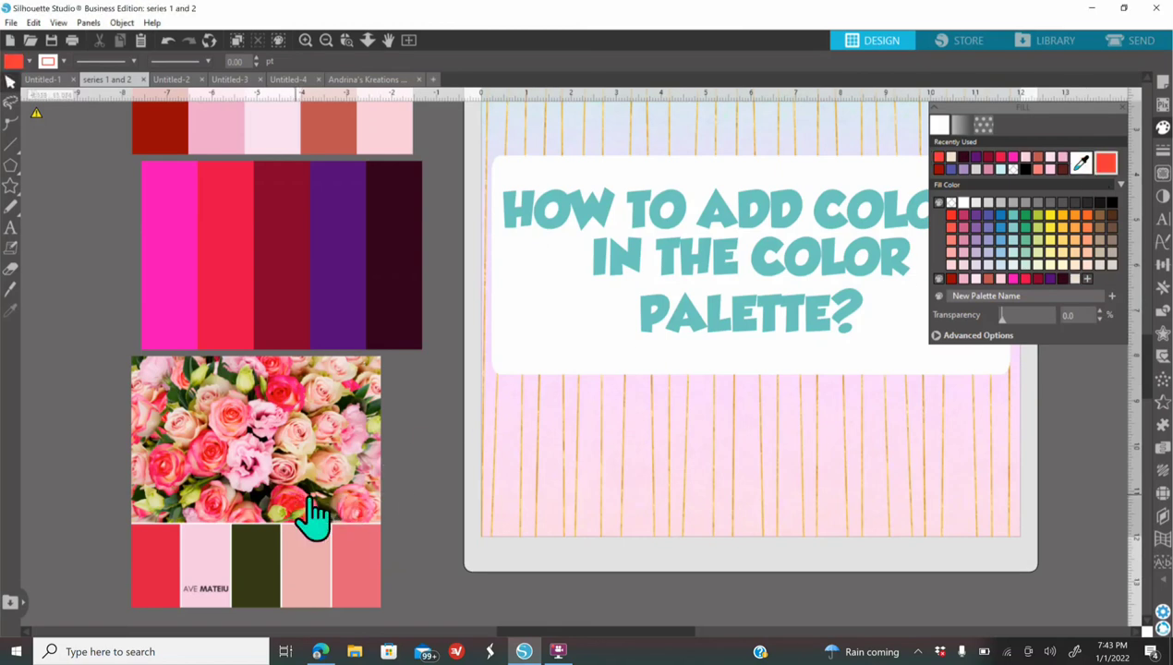
{"action": "left_click", "coordinate": [1087, 278]}
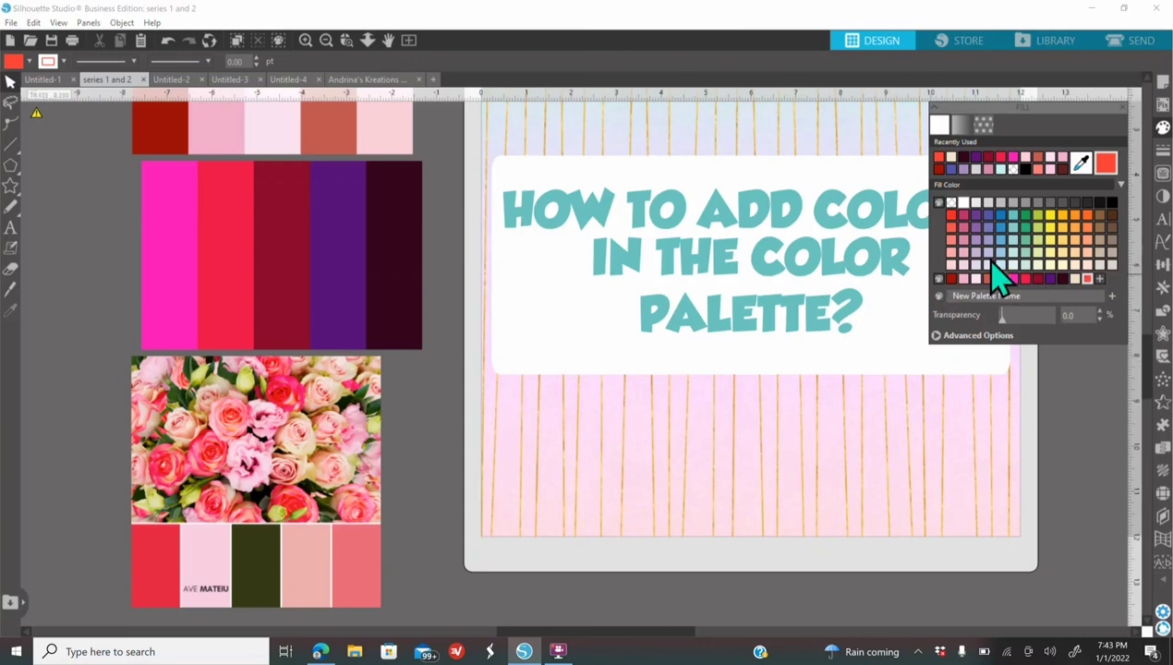
Step: Move the rose bouquet image over the other palette images and draw a rectangle about 4.7 by 3.5 in below it
{"action": "left_click_drag", "start_coordinate": [369, 554], "coordinate": [234, 200]}
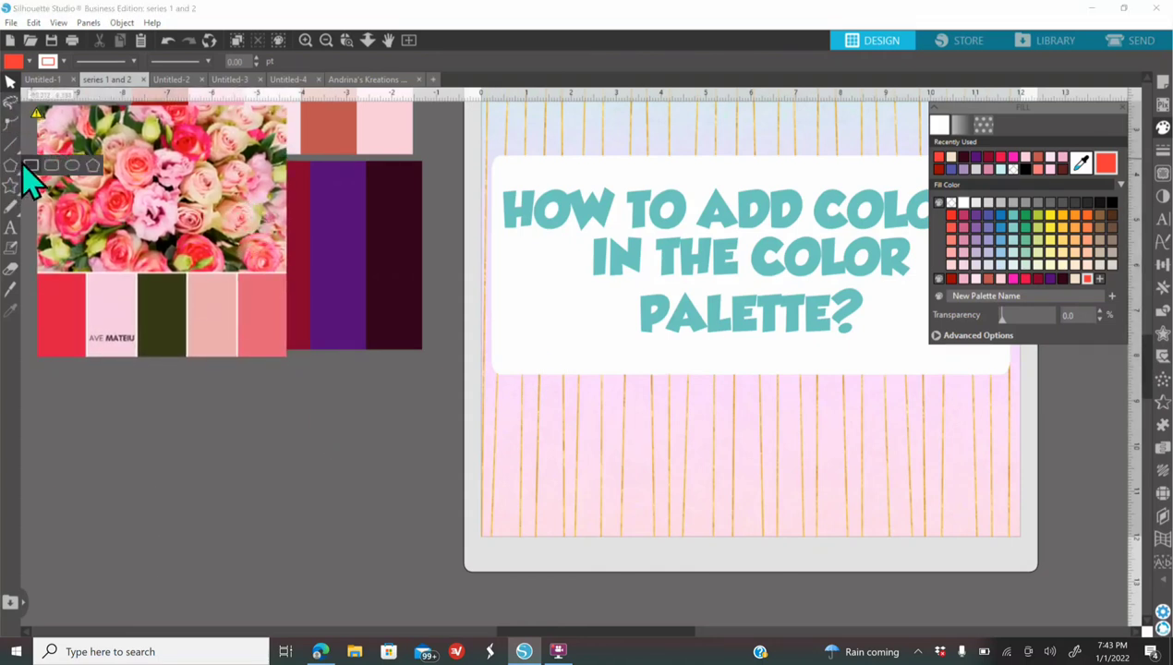
{"action": "left_click", "coordinate": [31, 164]}
{"action": "mouse_move", "coordinate": [189, 392]}
{"action": "left_mouse_down"}
{"action": "mouse_move", "coordinate": [320, 541]}
{"action": "mouse_move", "coordinate": [399, 539]}
{"action": "mouse_move", "coordinate": [403, 552]}
{"action": "left_mouse_up"}
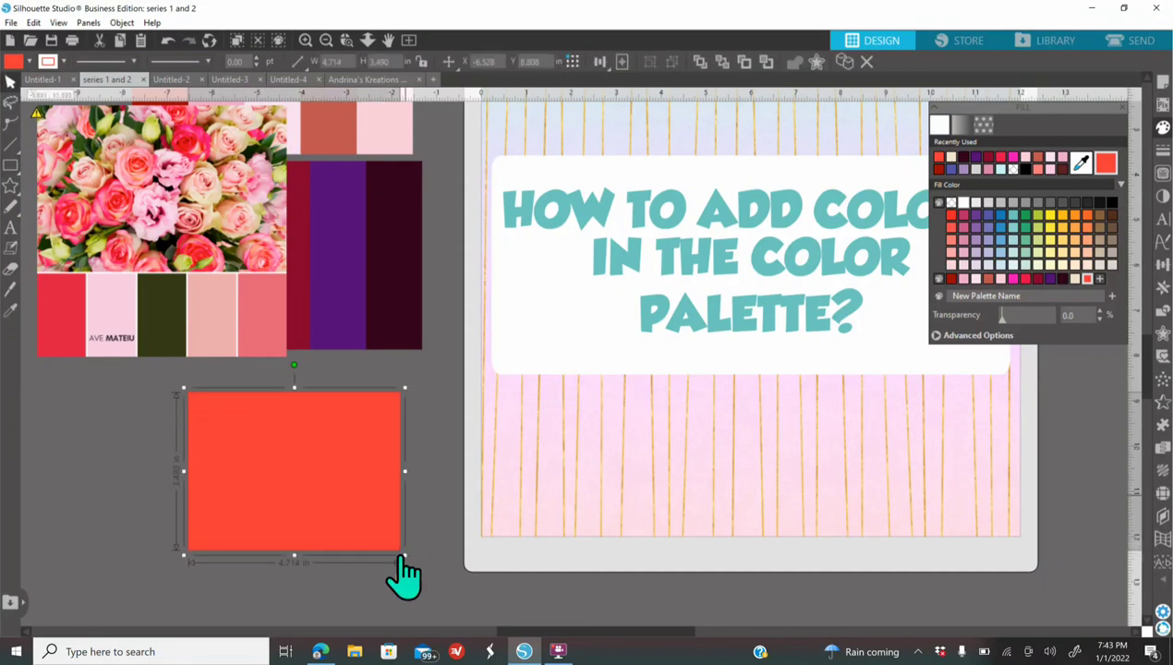
Step: Fill the rectangle with the valentines palette colors one after another, from dark red through to cream
{"action": "left_click", "coordinate": [951, 279]}
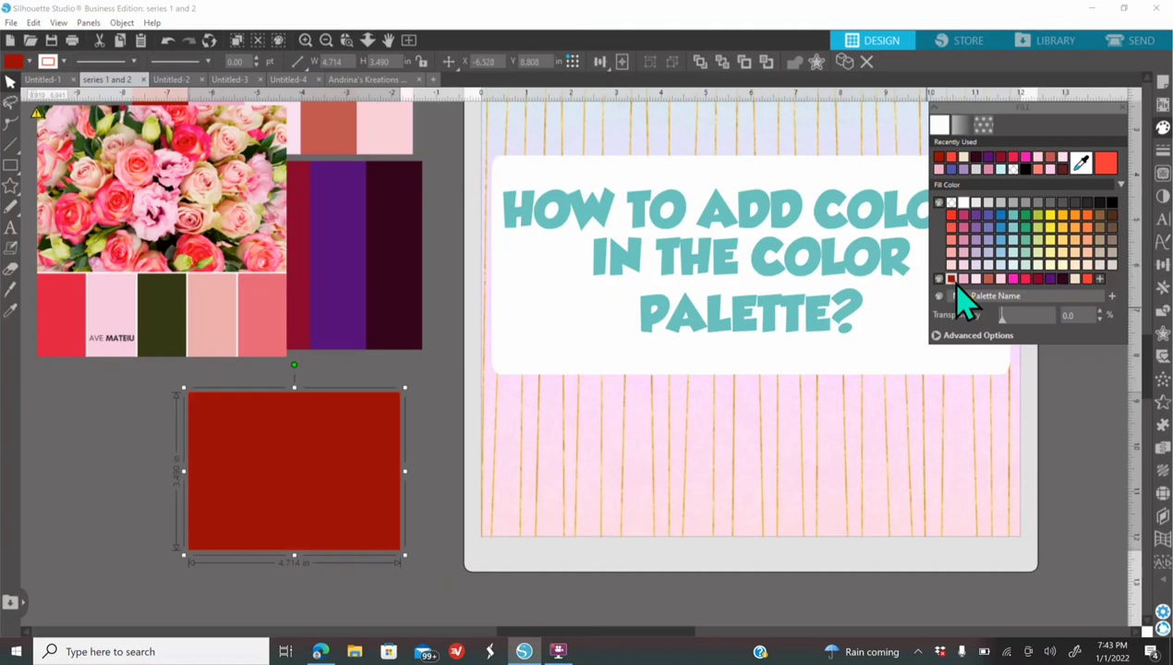
{"action": "left_click", "coordinate": [964, 280]}
{"action": "left_click", "coordinate": [975, 279]}
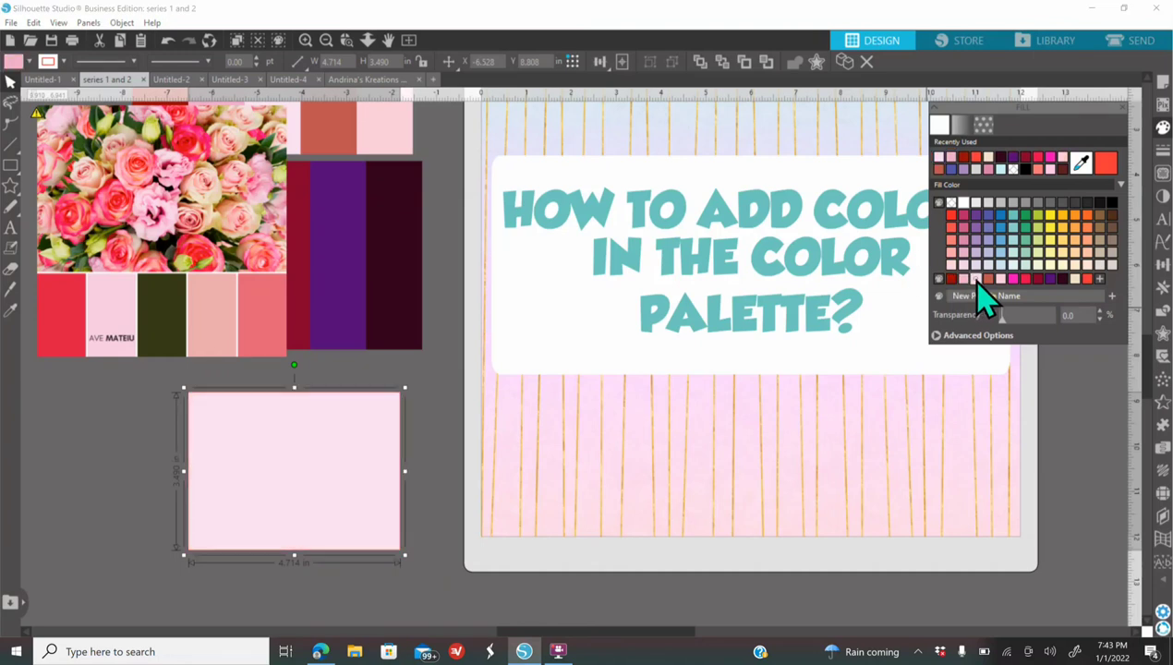
{"action": "left_click", "coordinate": [988, 279]}
{"action": "left_click", "coordinate": [1000, 278]}
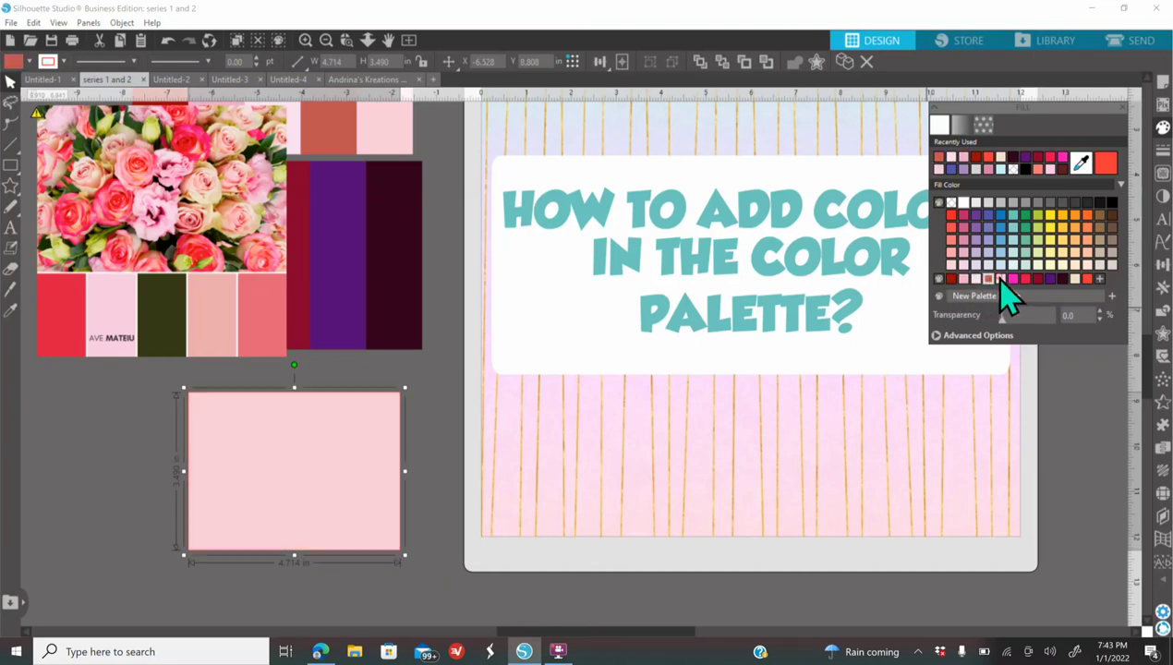
{"action": "left_click", "coordinate": [1012, 279]}
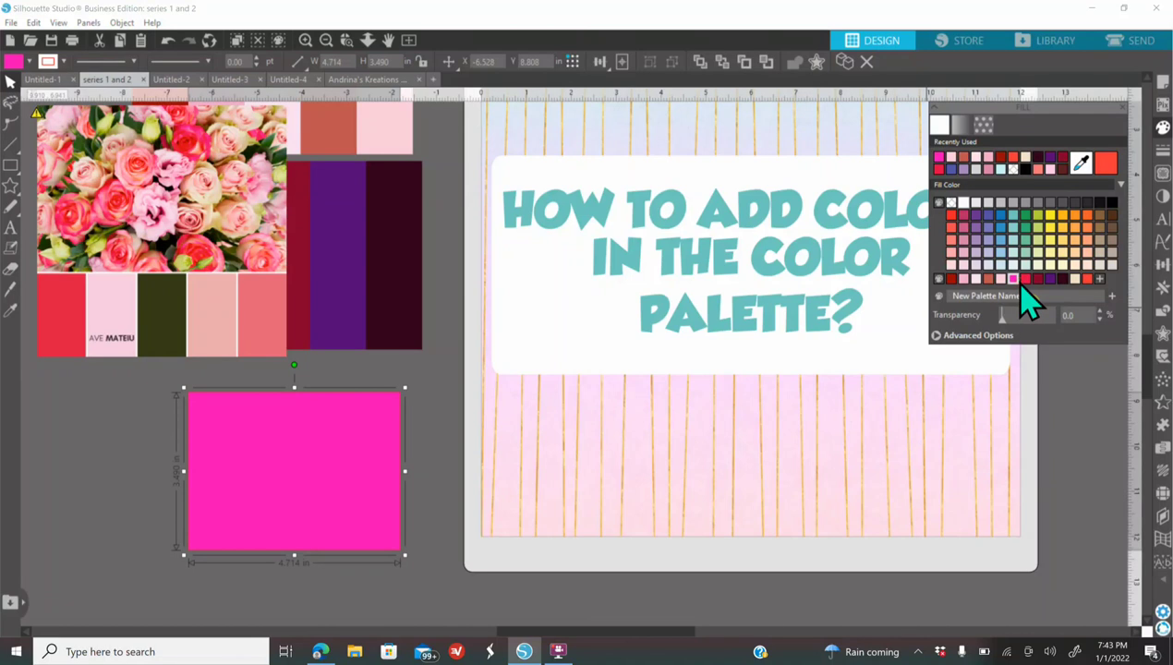
{"action": "left_click", "coordinate": [1024, 278]}
{"action": "left_click", "coordinate": [1038, 278]}
{"action": "left_click", "coordinate": [1050, 279]}
{"action": "left_click", "coordinate": [1062, 279]}
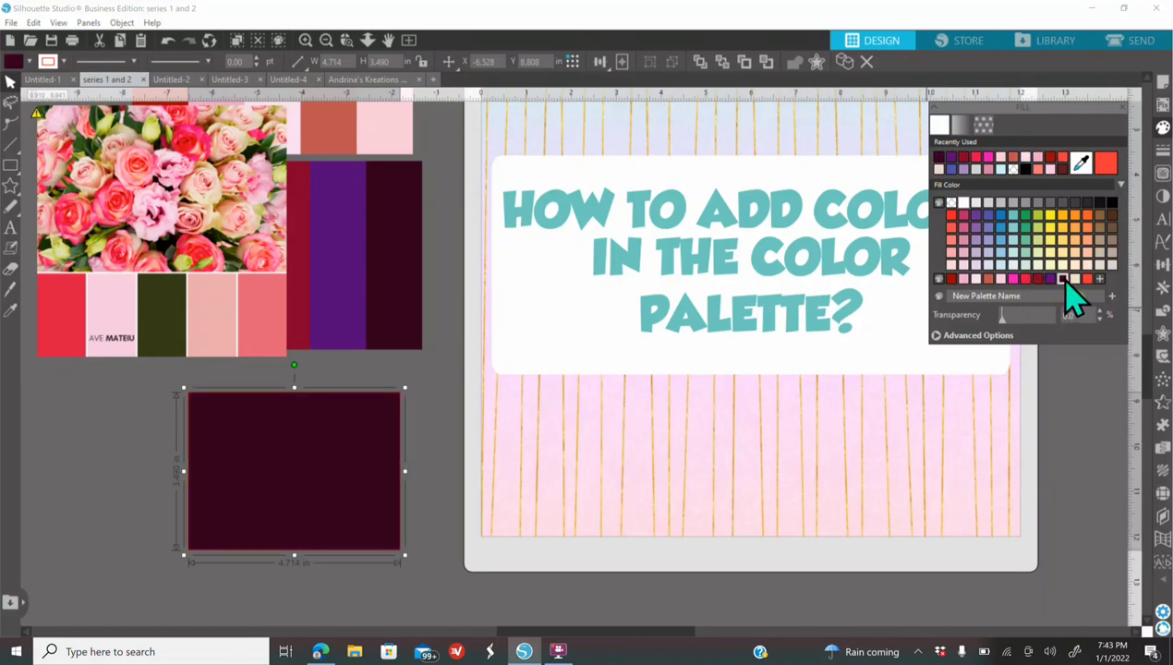
{"action": "left_click", "coordinate": [1075, 278]}
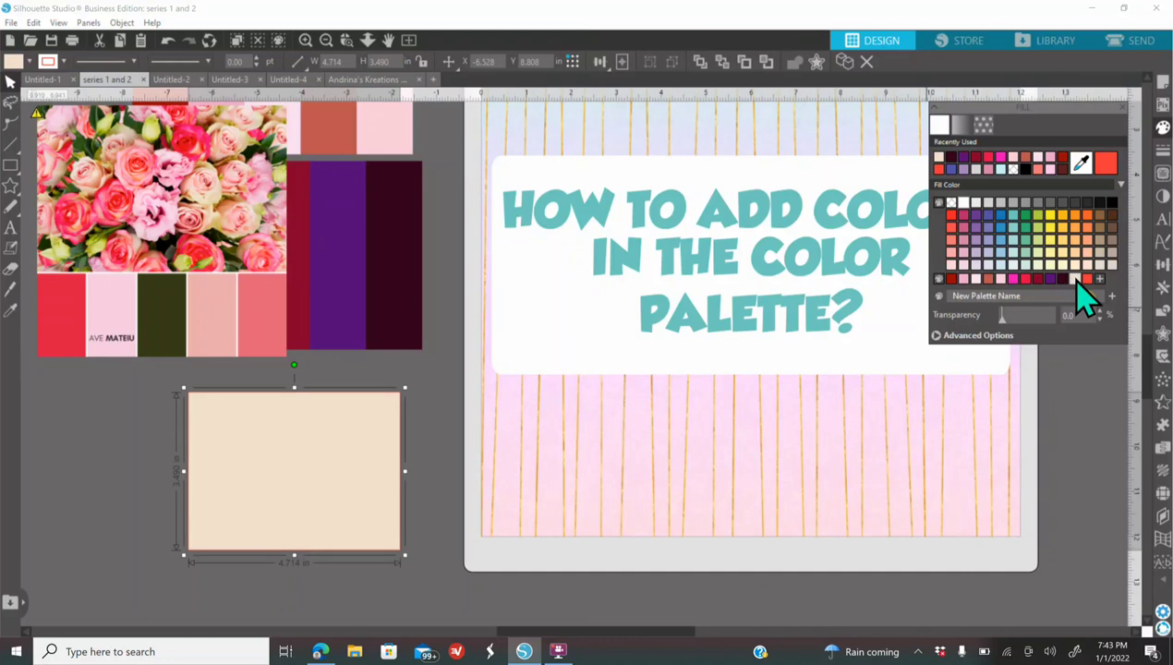
Step: Fill the rectangle with the coral red at the end of the valentines palette and close the fill settings
{"action": "left_click", "coordinate": [1086, 279]}
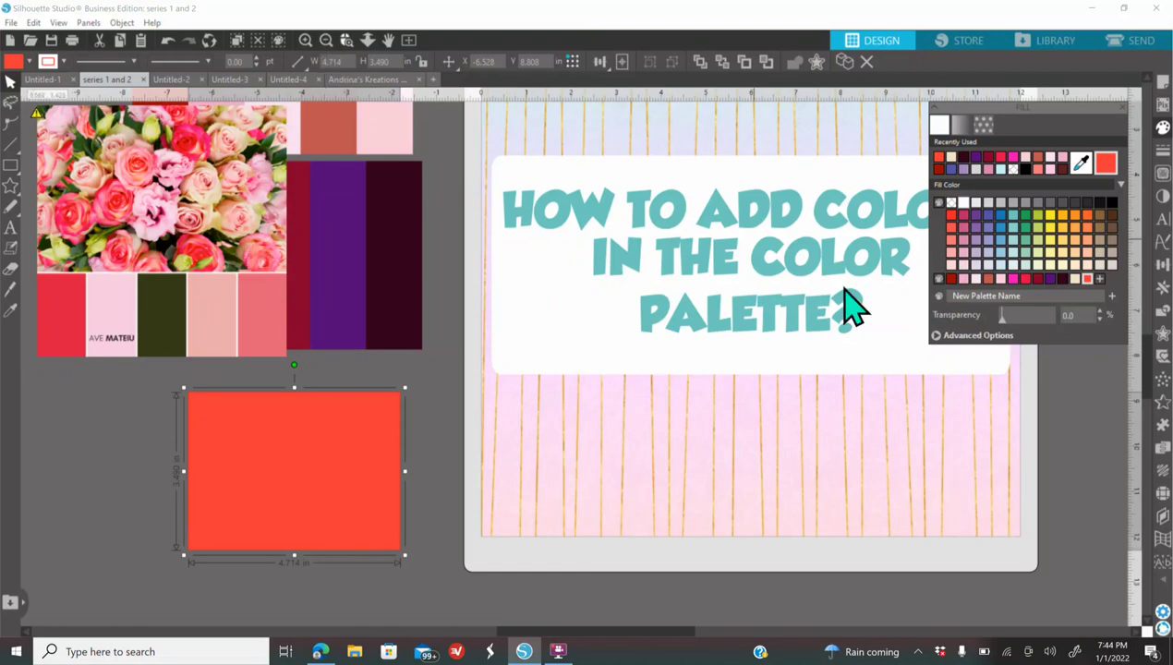
{"action": "left_click", "coordinate": [1122, 107]}
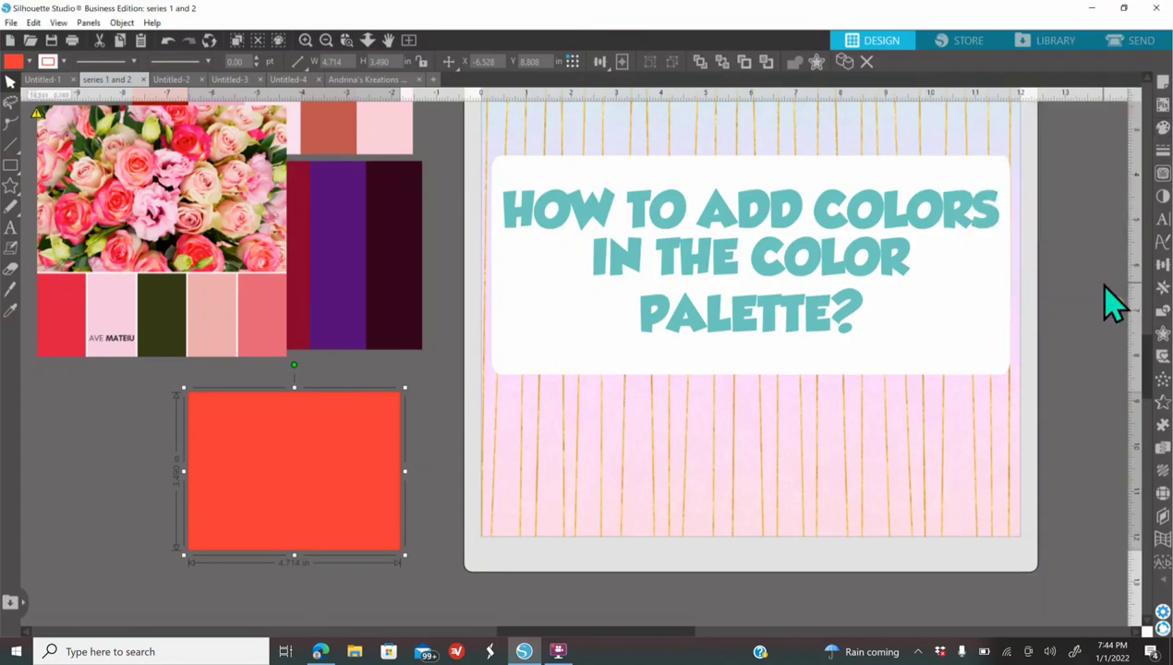
Step: Delete the valentines palette from the fill colors
{"action": "left_click", "coordinate": [1162, 127]}
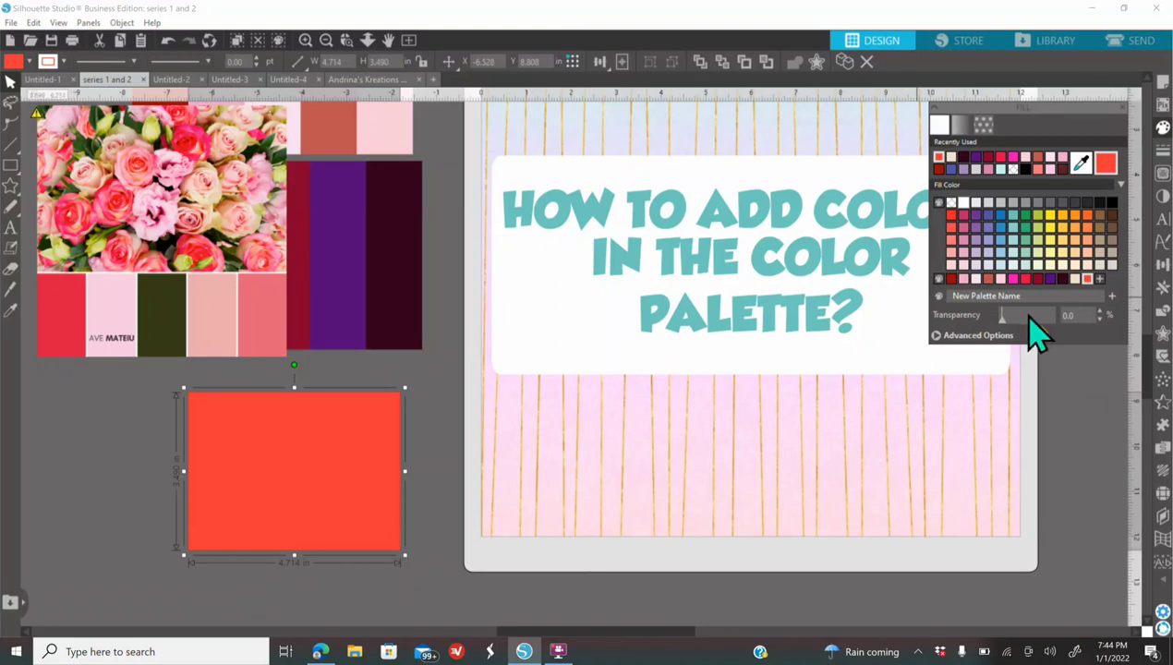
{"action": "right_click", "coordinate": [938, 283]}
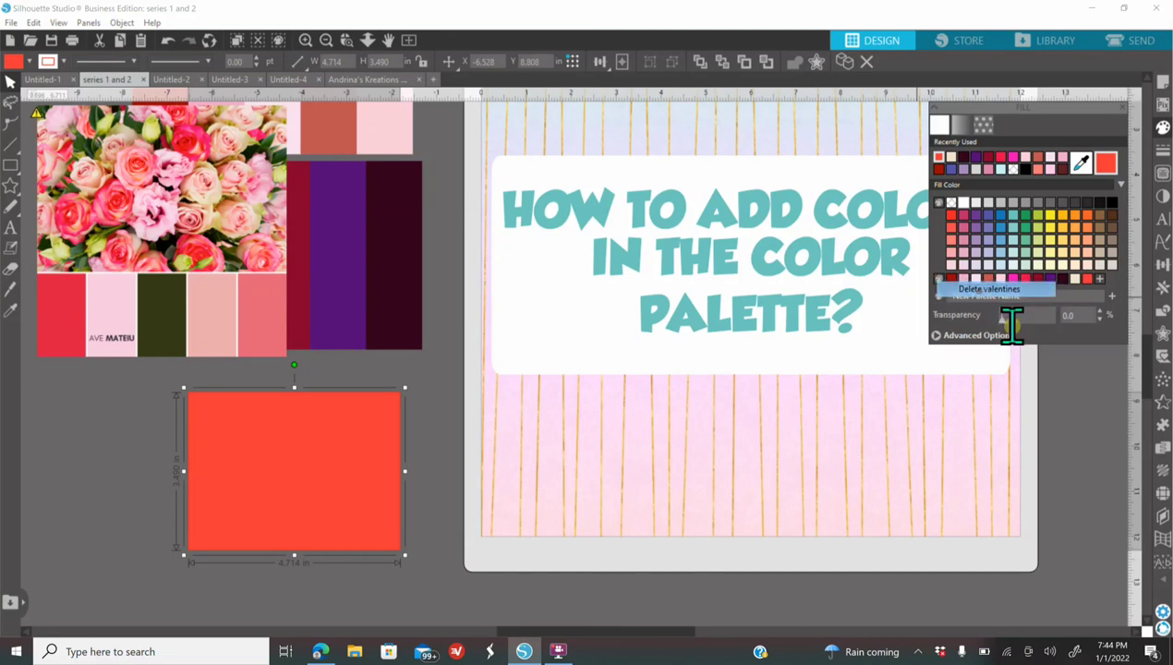
{"action": "left_click", "coordinate": [986, 290]}
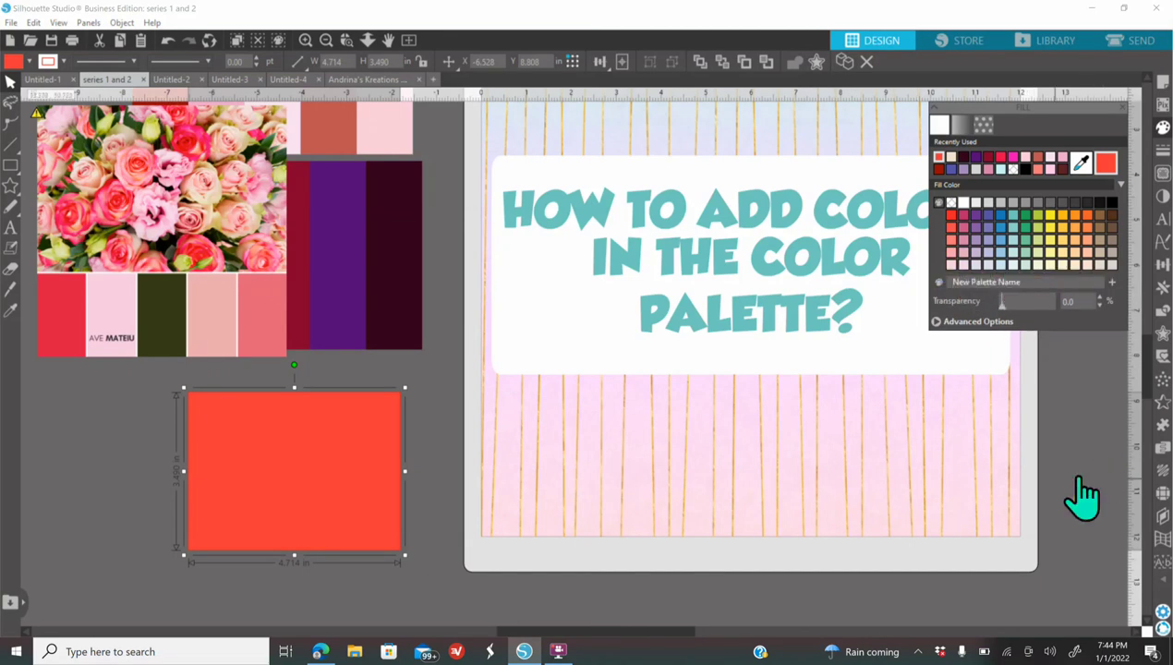
Step: Go to the cut settings for the title card and set Carriage 1's material to Vinyl, Frosted with blade depth 2
{"action": "left_click", "coordinate": [251, 205]}
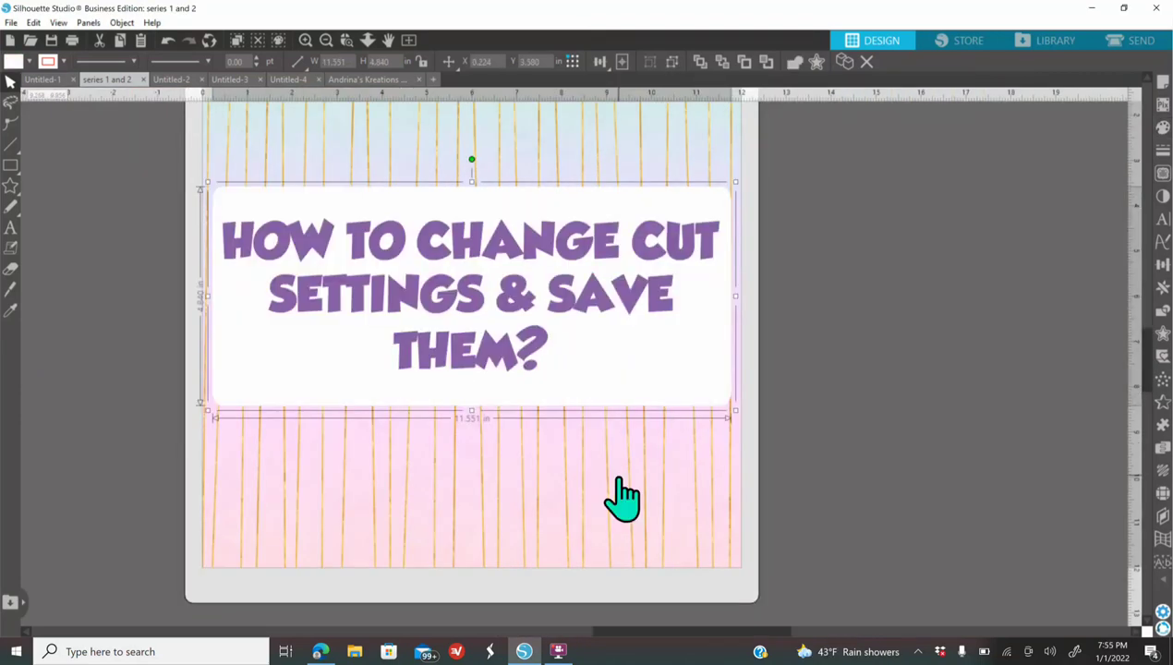
{"action": "left_click", "coordinate": [1134, 43]}
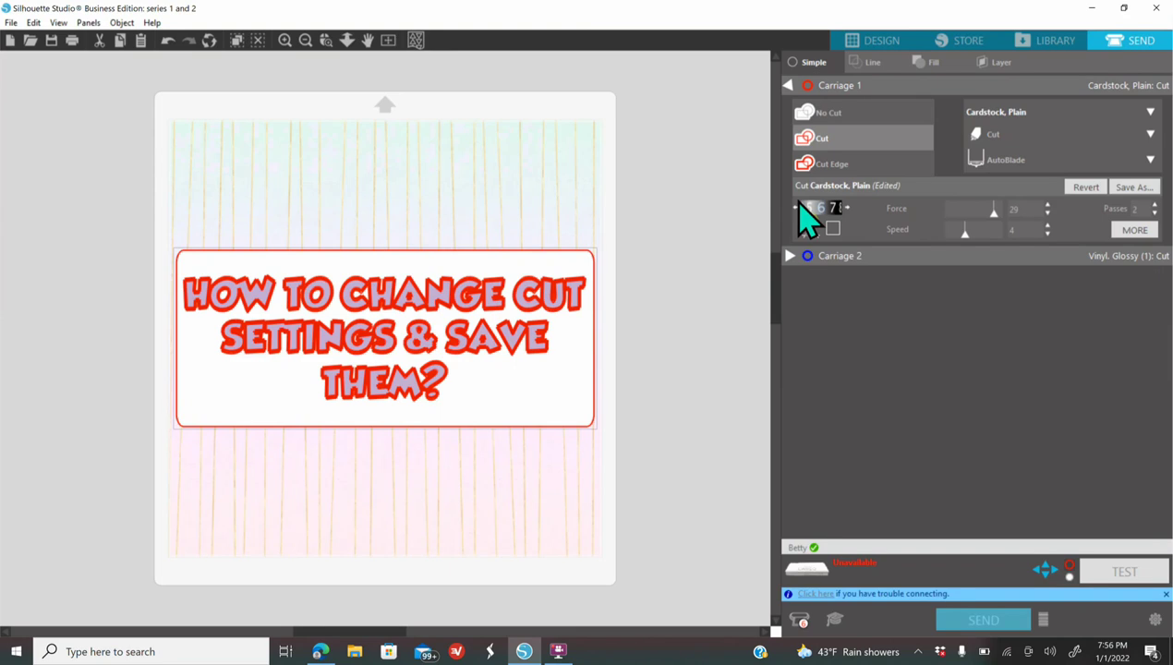
{"action": "left_click", "coordinate": [1015, 115]}
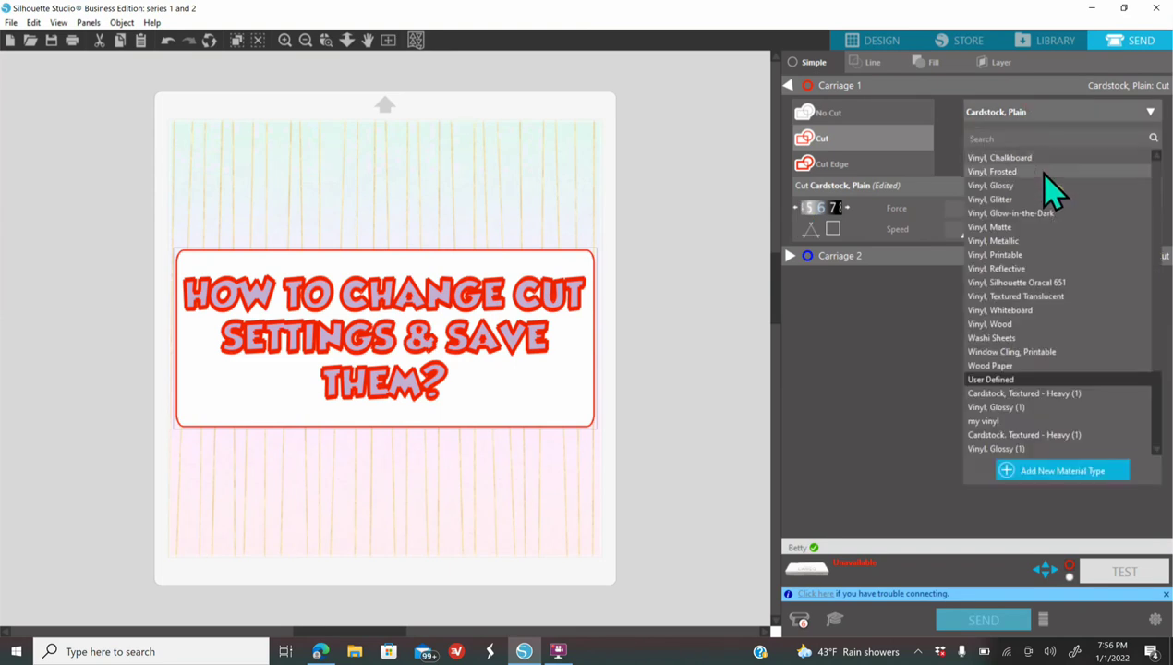
{"action": "left_click", "coordinate": [997, 172]}
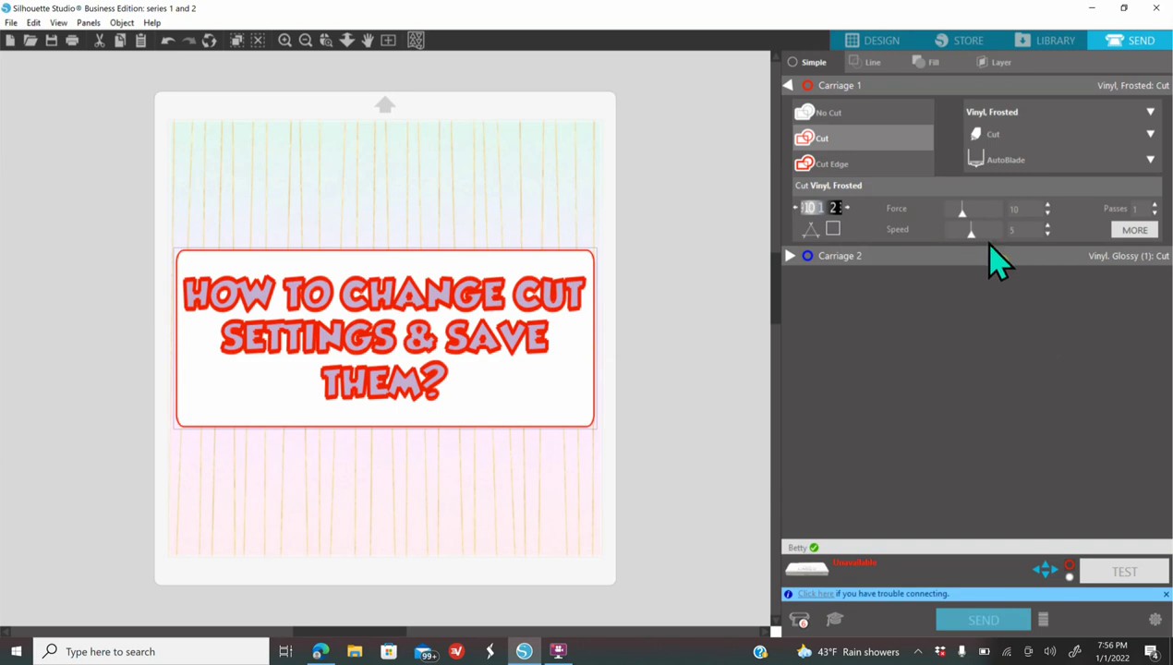
{"action": "left_click", "coordinate": [848, 208]}
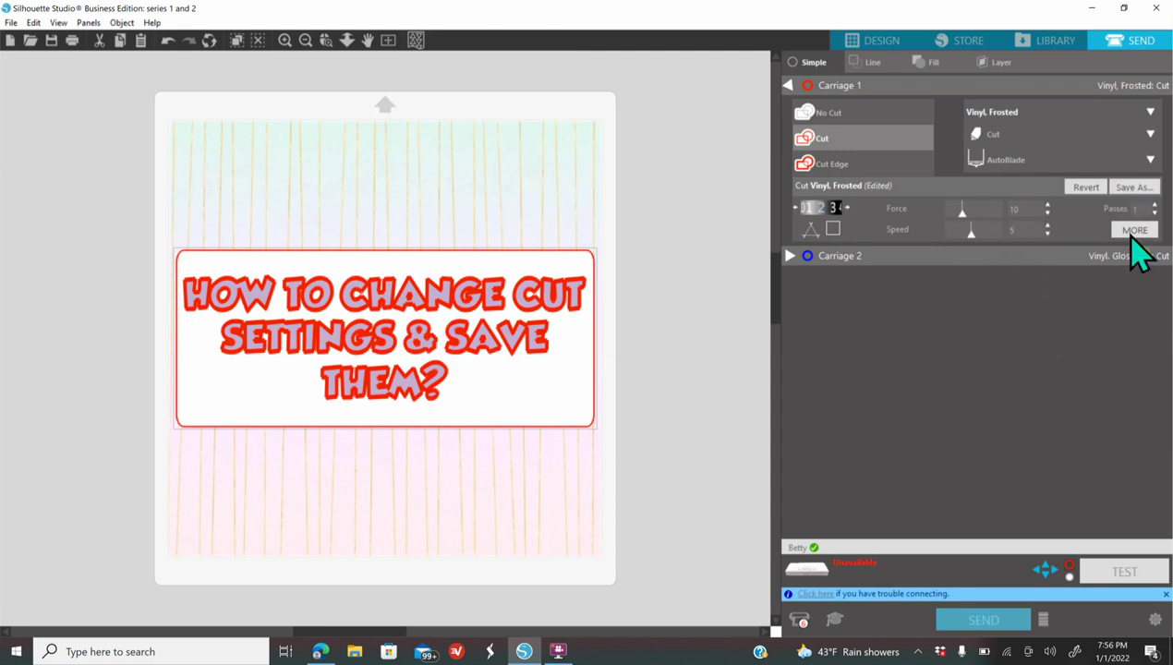
Step: Switch Carriage 1's material to the user-defined Cardstock, Textured - Heavy (1)
{"action": "left_click", "coordinate": [1017, 117]}
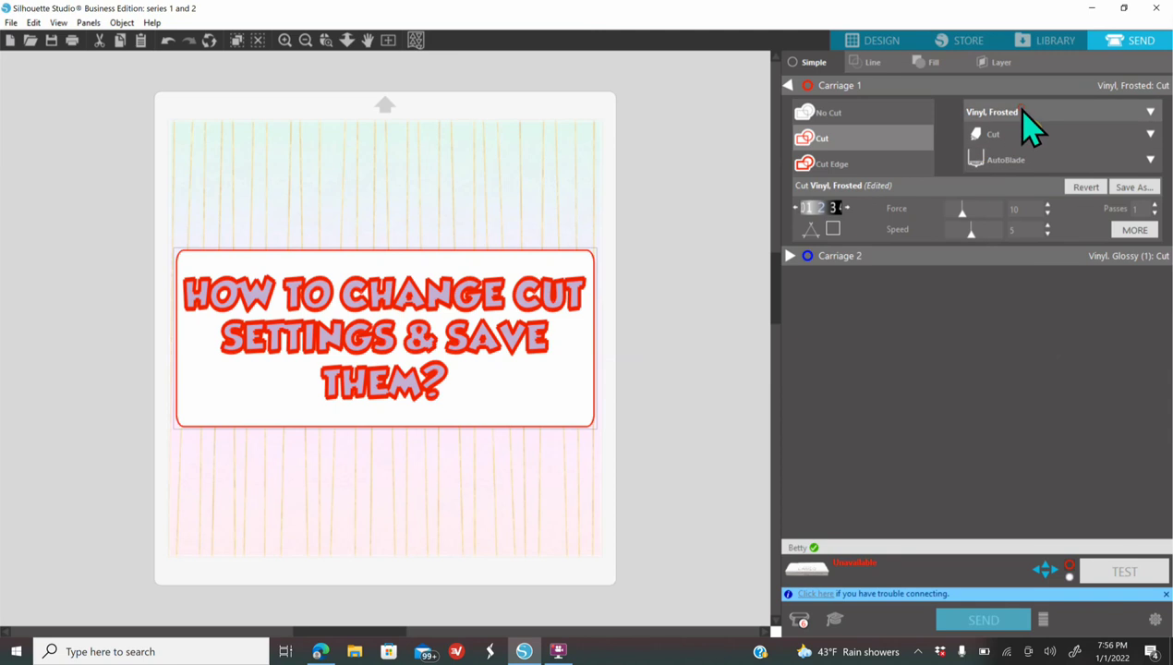
{"action": "scroll", "coordinate": [1089, 384], "scroll_direction": "down", "scroll_amount": 1}
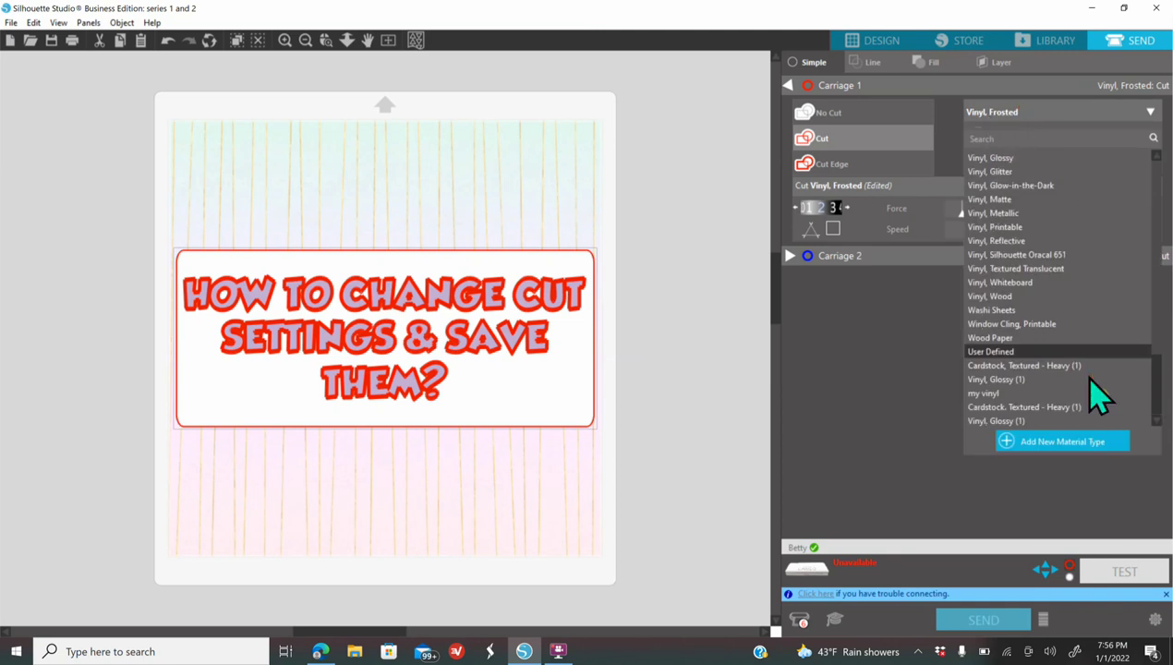
{"action": "left_click", "coordinate": [1058, 363]}
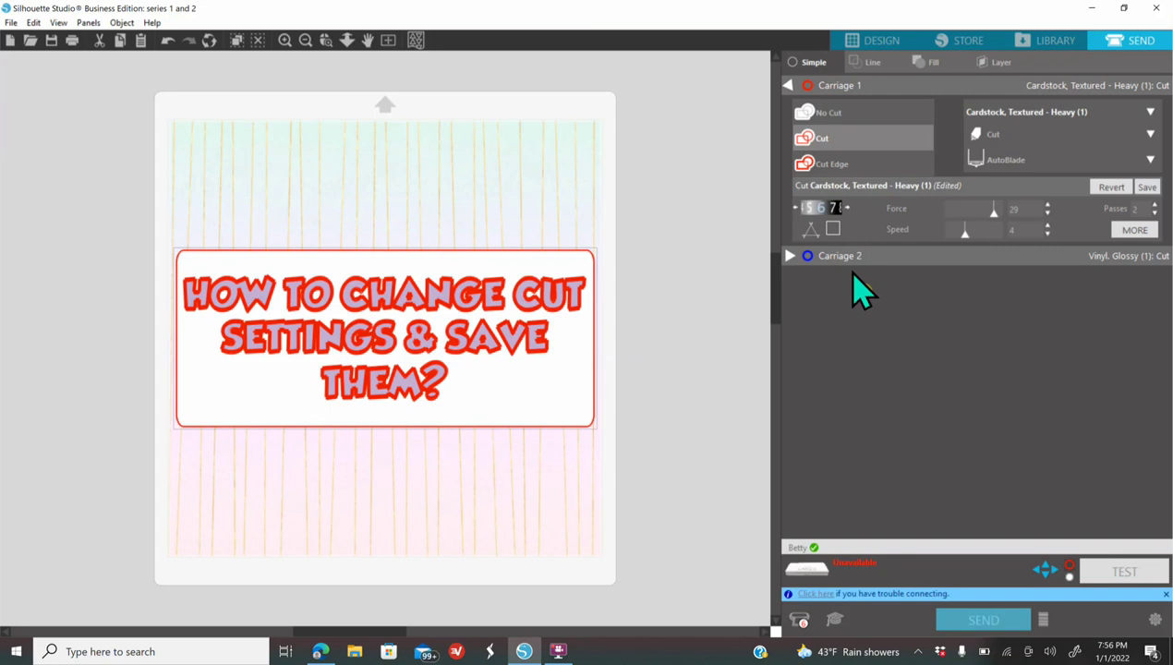
Step: Set Carriage 1's material to the built-in preset Cardstock, Textured - Heavy (80lb)
{"action": "left_click", "coordinate": [1029, 116]}
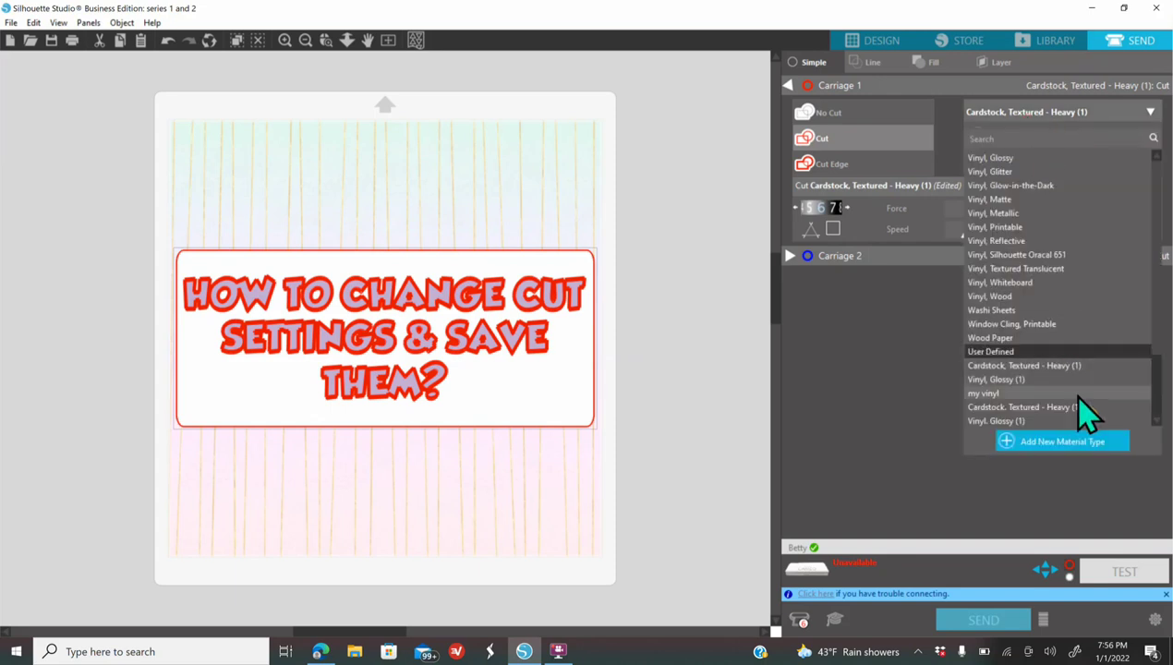
{"action": "scroll", "coordinate": [1025, 374], "scroll_direction": "up", "scroll_amount": 3}
{"action": "scroll", "coordinate": [1034, 349], "scroll_direction": "up", "scroll_amount": 7}
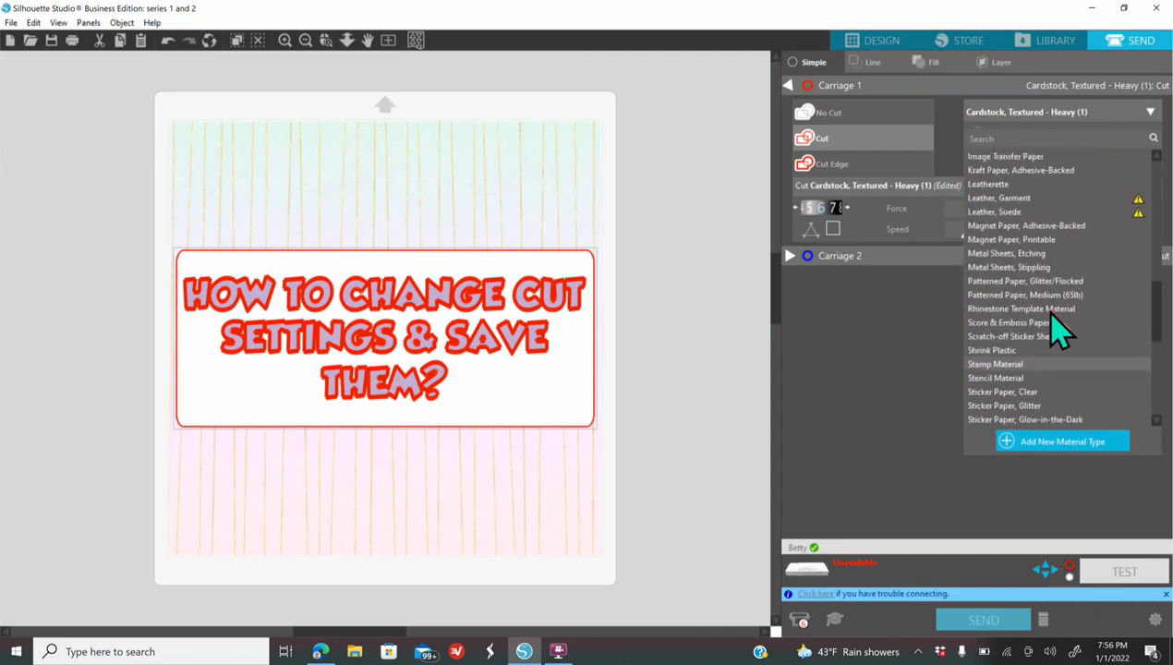
{"action": "scroll", "coordinate": [1057, 328], "scroll_direction": "up", "scroll_amount": 10}
{"action": "scroll", "coordinate": [1057, 327], "scroll_direction": "up", "scroll_amount": 5}
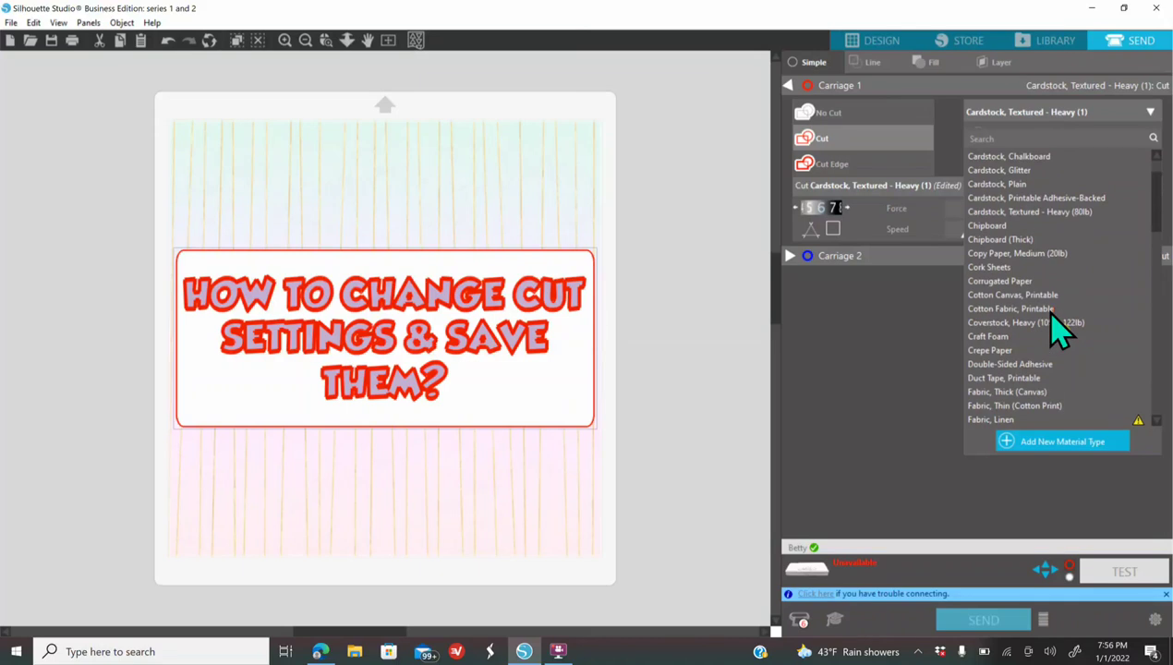
{"action": "left_click", "coordinate": [1052, 213]}
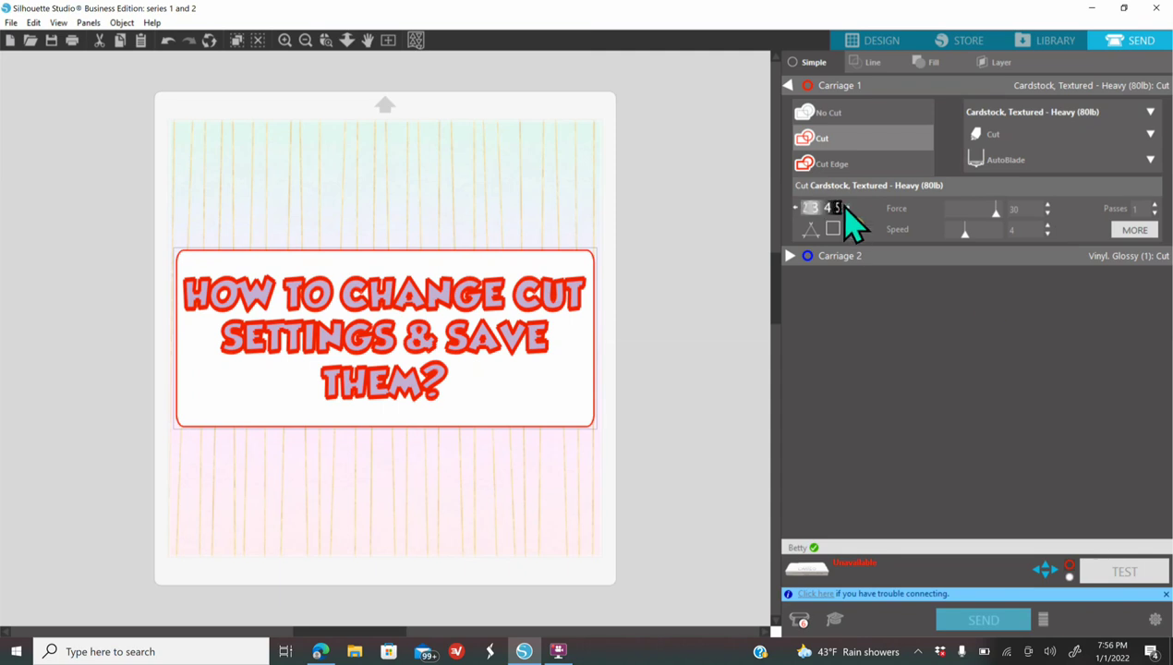
Step: Adjust the 80lb cardstock cut settings to blade depth 6, force 28 and 2 passes
{"action": "scroll", "coordinate": [851, 222], "scroll_direction": "up", "scroll_amount": 2}
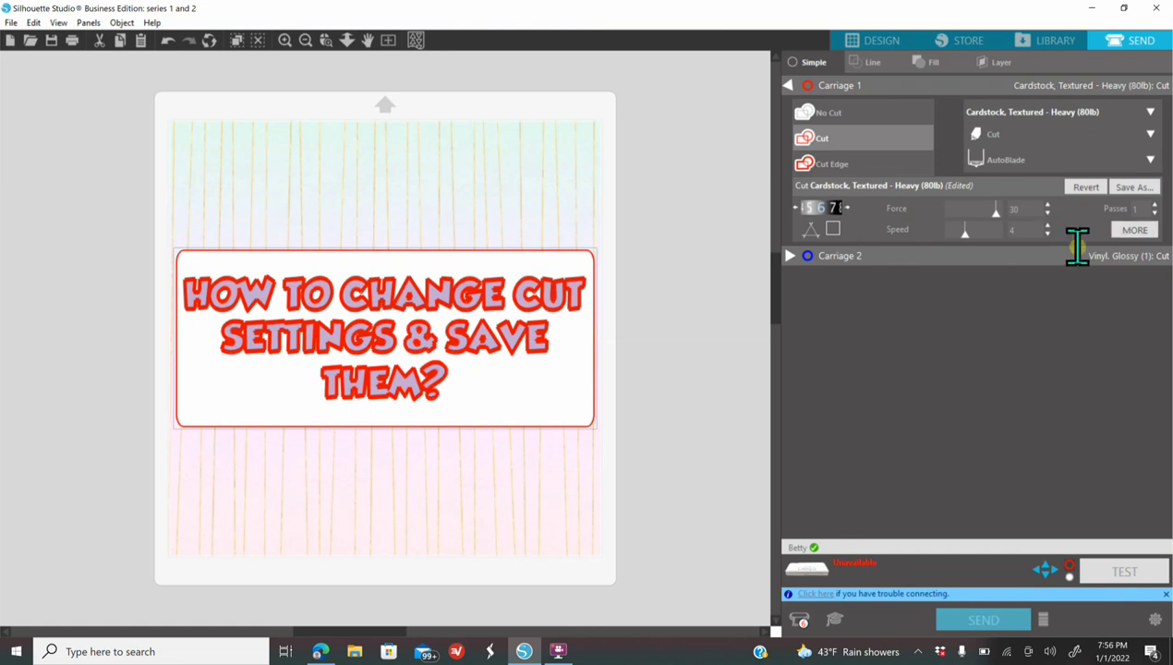
{"action": "left_click", "coordinate": [1047, 214]}
{"action": "left_click", "coordinate": [1153, 205]}
Step: Save the cardstock preset as a new user-defined material named thick cardstock and close the material settings
{"action": "left_click", "coordinate": [1138, 189]}
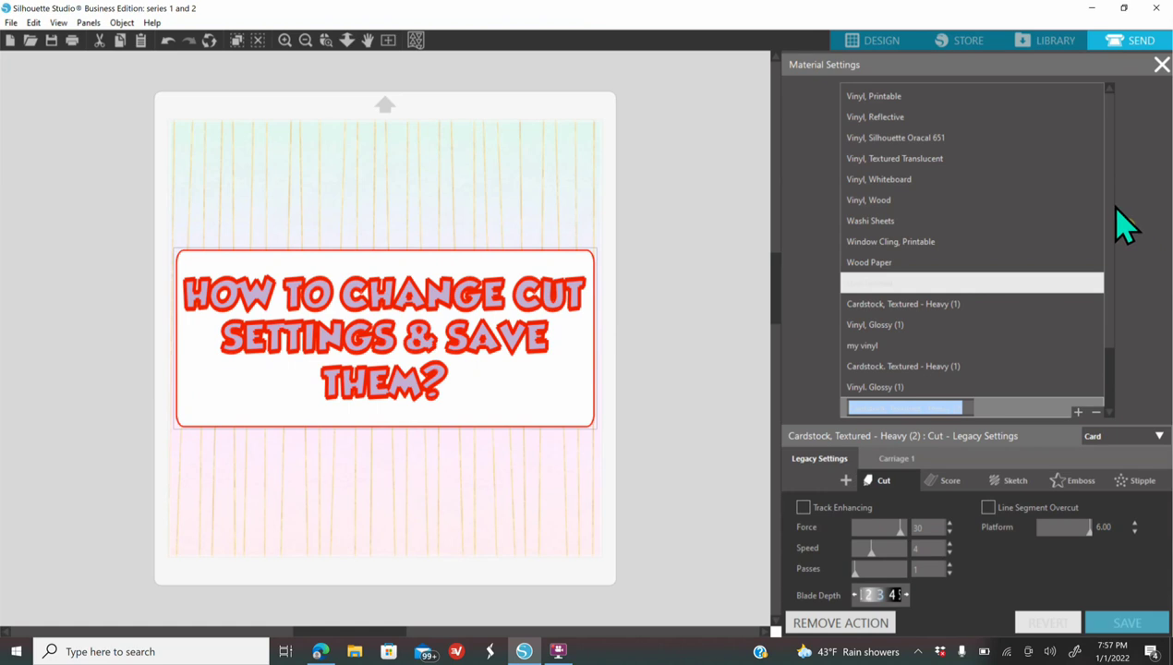
{"action": "type", "text": "thick cardstock"}
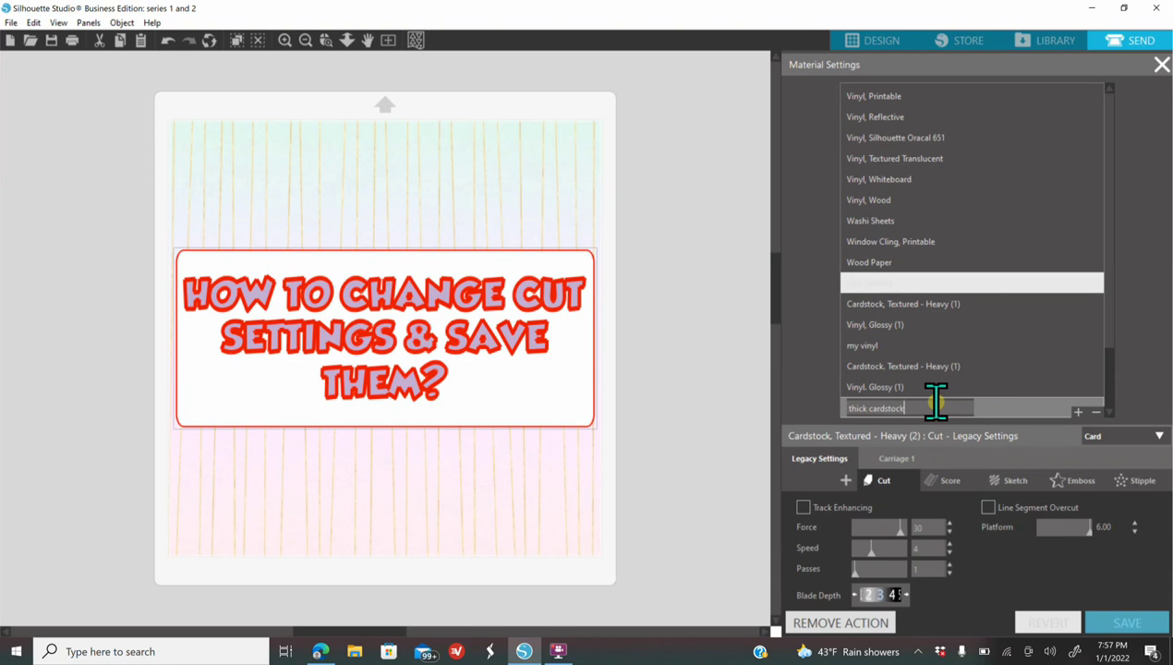
{"action": "left_click", "coordinate": [1131, 335]}
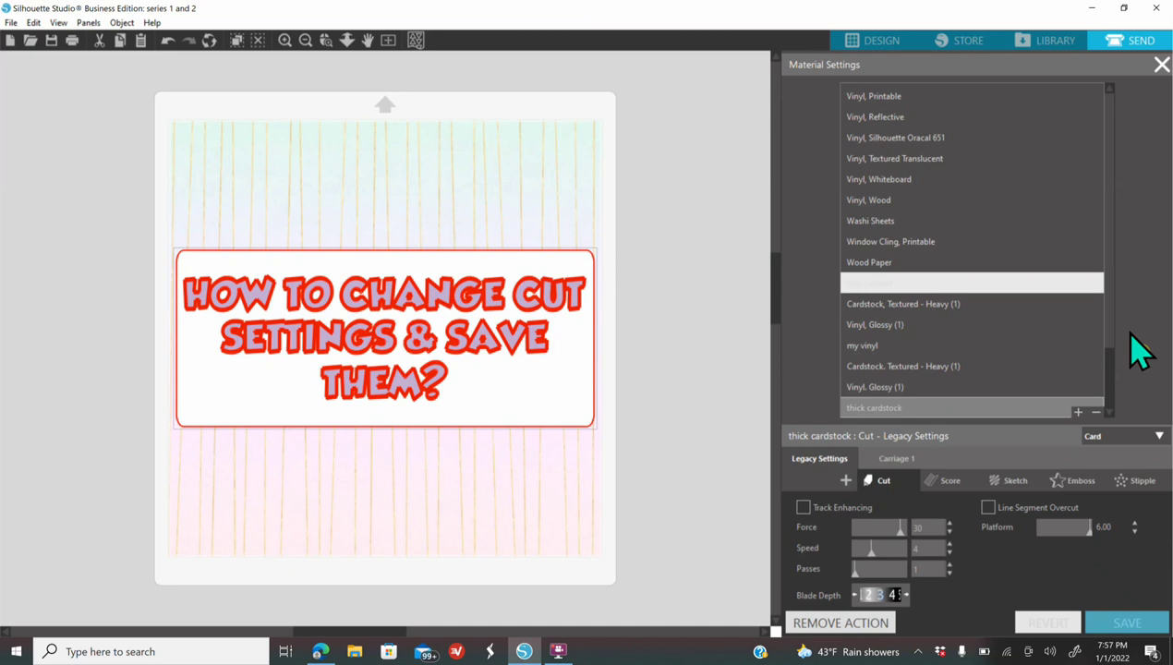
{"action": "left_click", "coordinate": [1154, 60]}
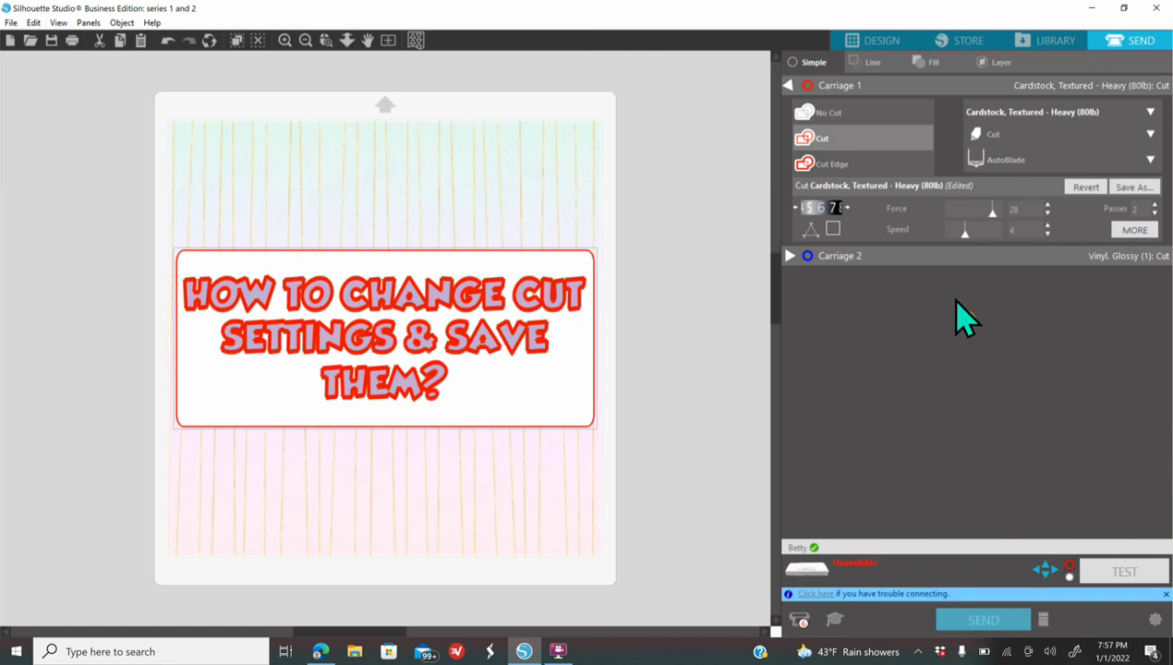
Step: Choose the user-defined thick cardstock as Carriage 1's material
{"action": "left_click", "coordinate": [1027, 113]}
{"action": "scroll", "coordinate": [1088, 321], "scroll_direction": "down", "scroll_amount": 12}
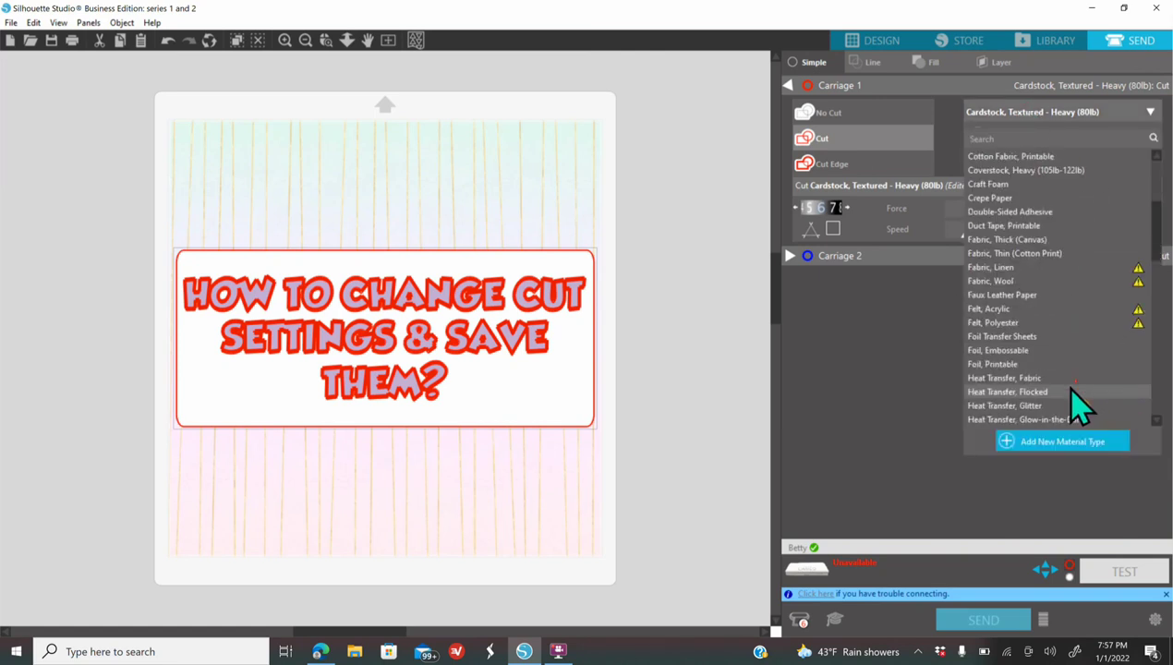
{"action": "scroll", "coordinate": [1071, 403], "scroll_direction": "down", "scroll_amount": 15}
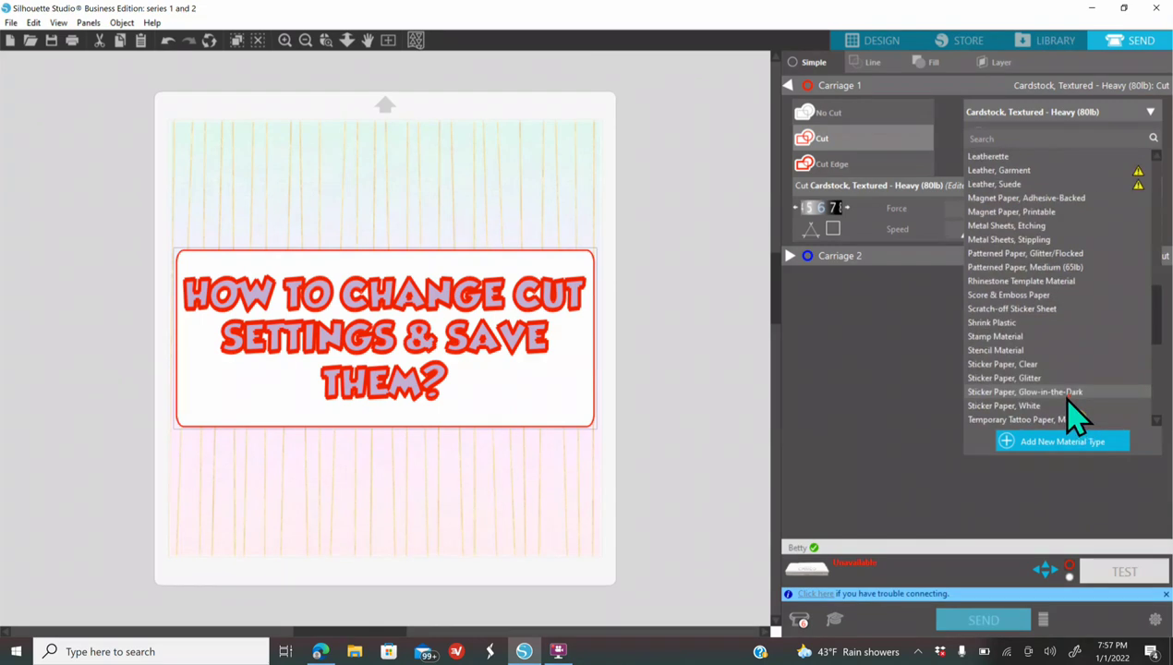
{"action": "scroll", "coordinate": [1065, 400], "scroll_direction": "down", "scroll_amount": 2}
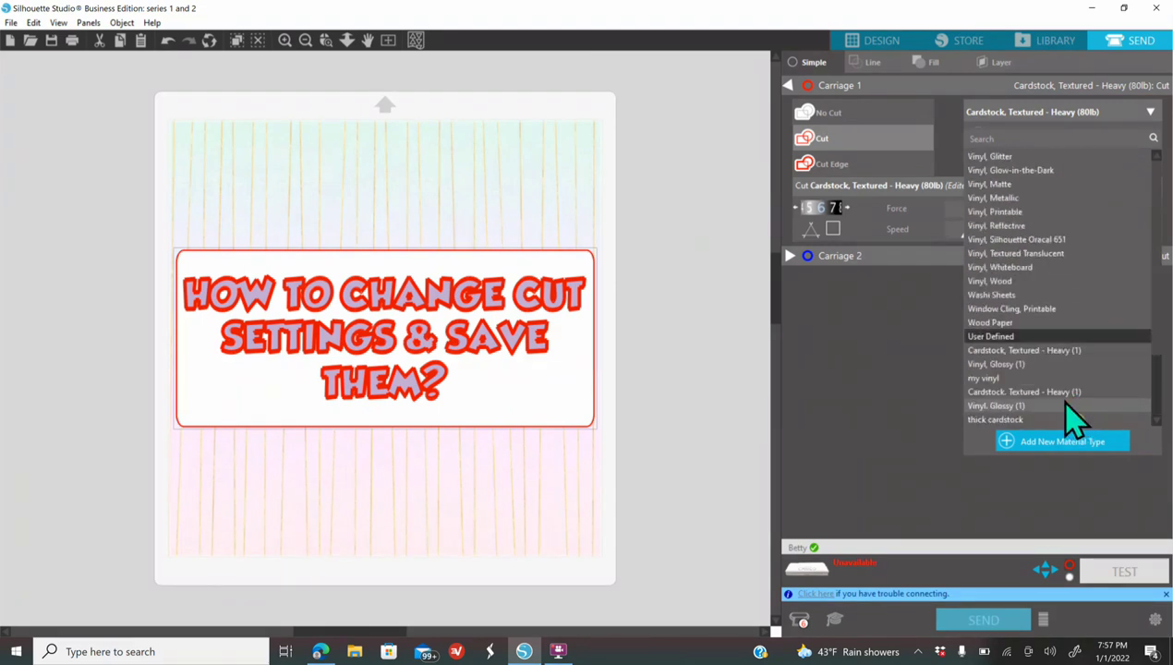
{"action": "left_click", "coordinate": [998, 420]}
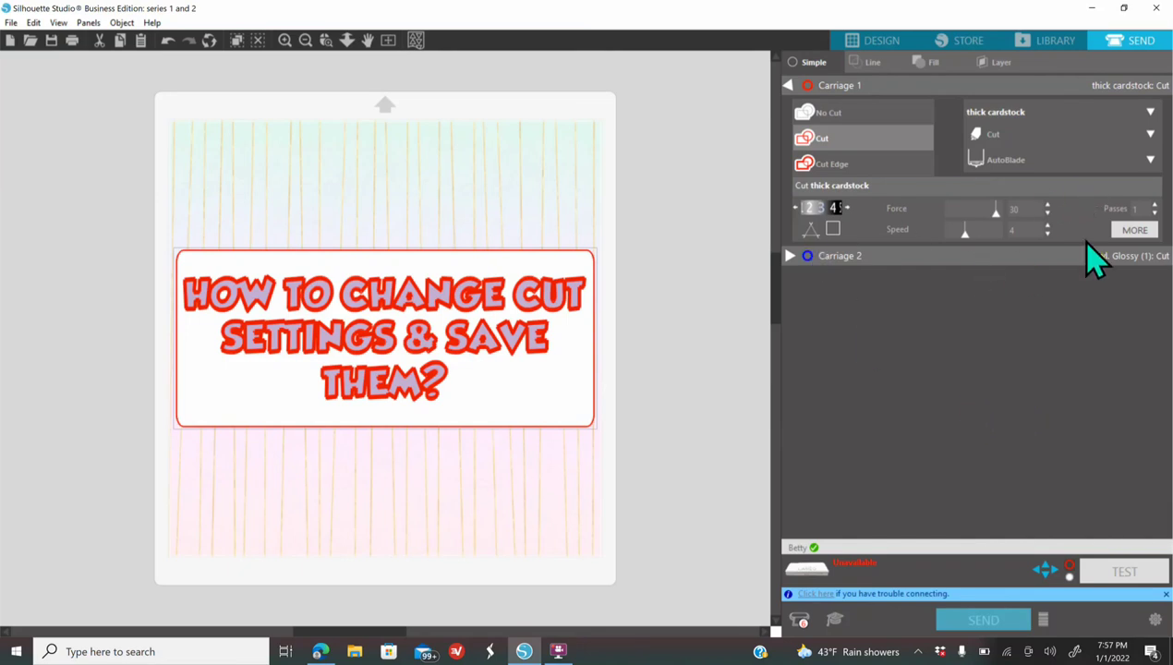
Step: Edit the thick cardstock material's cut settings to force 28, 2 passes and blade depth 6
{"action": "left_click", "coordinate": [1132, 230]}
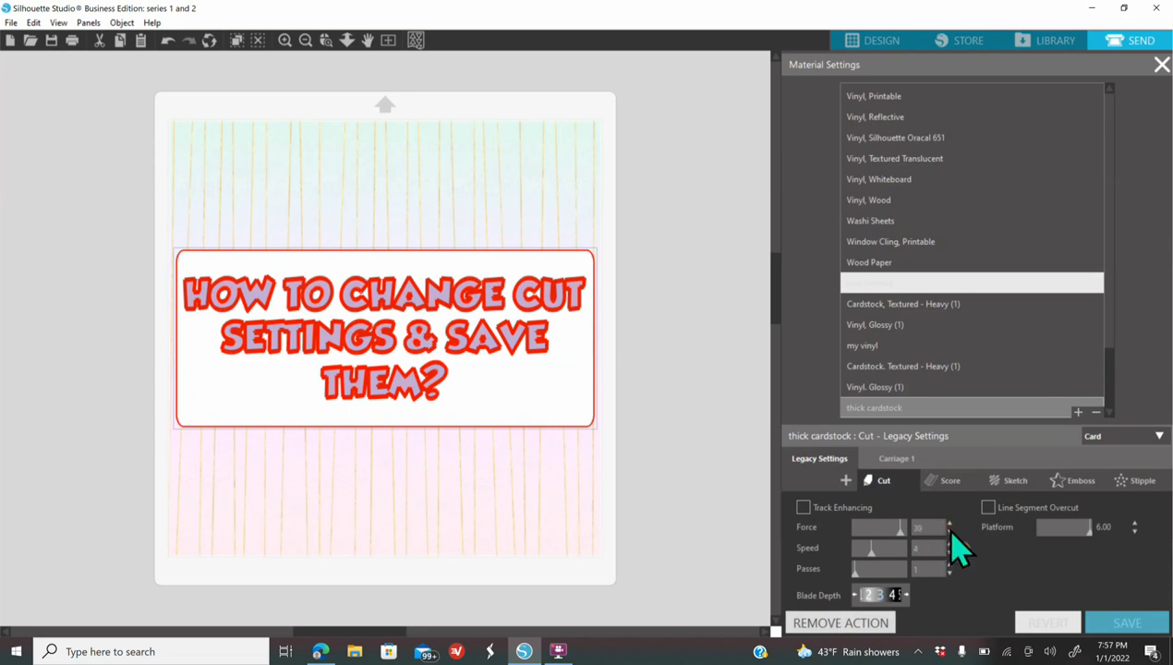
{"action": "left_click", "coordinate": [949, 525]}
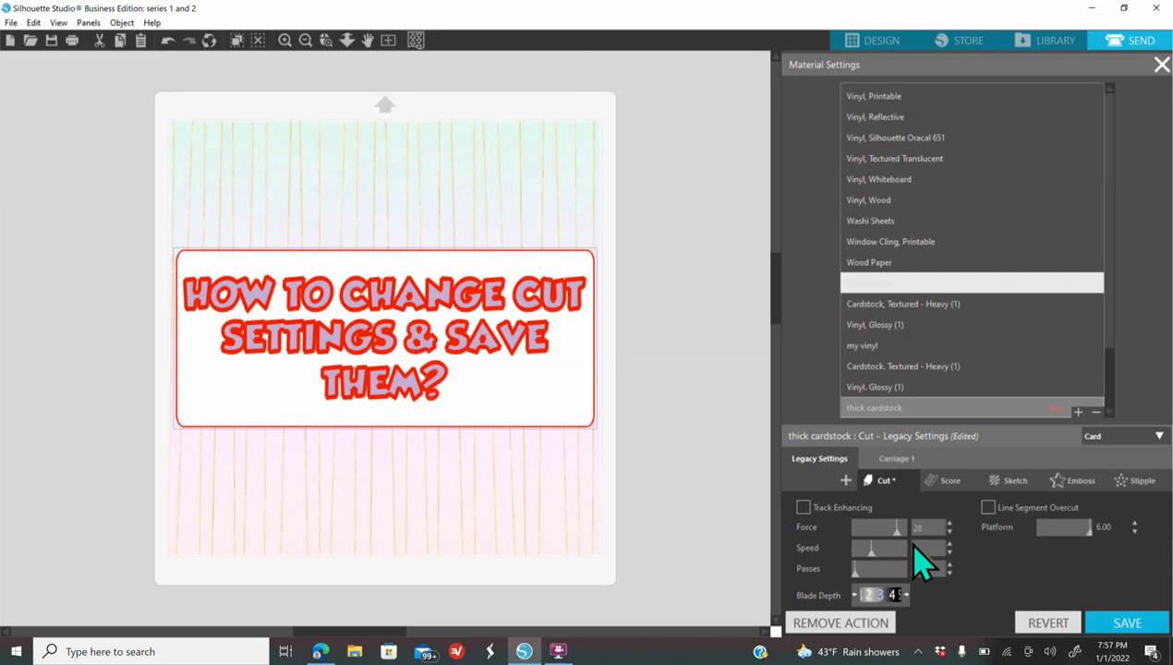
{"action": "left_click", "coordinate": [949, 564]}
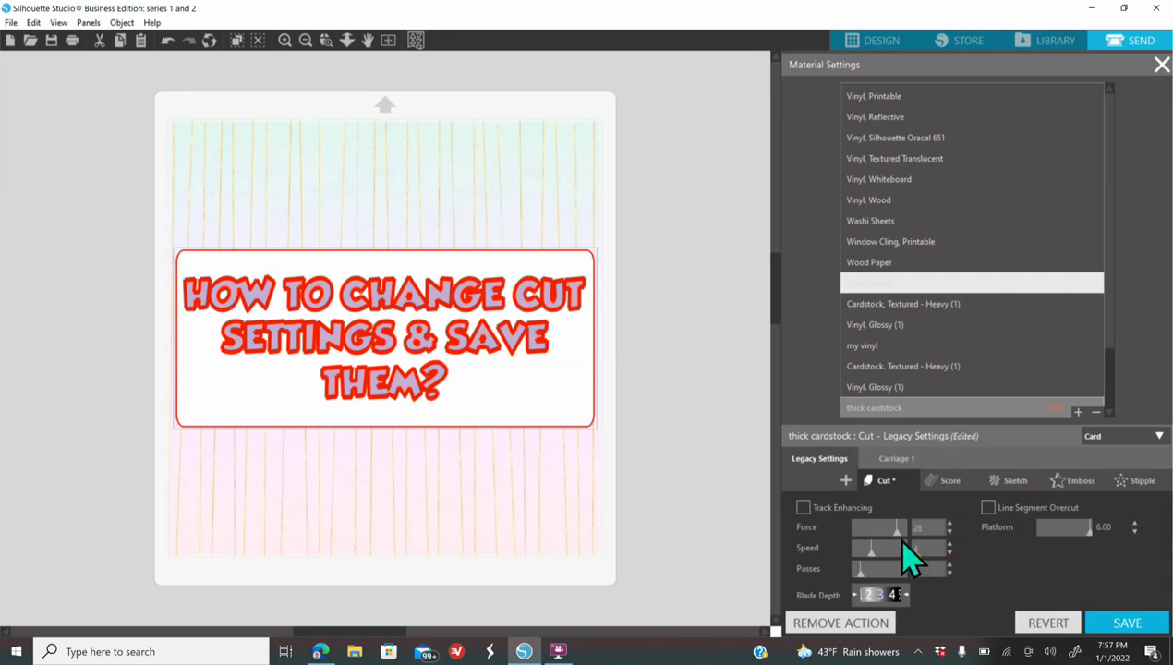
{"action": "left_click", "coordinate": [906, 593]}
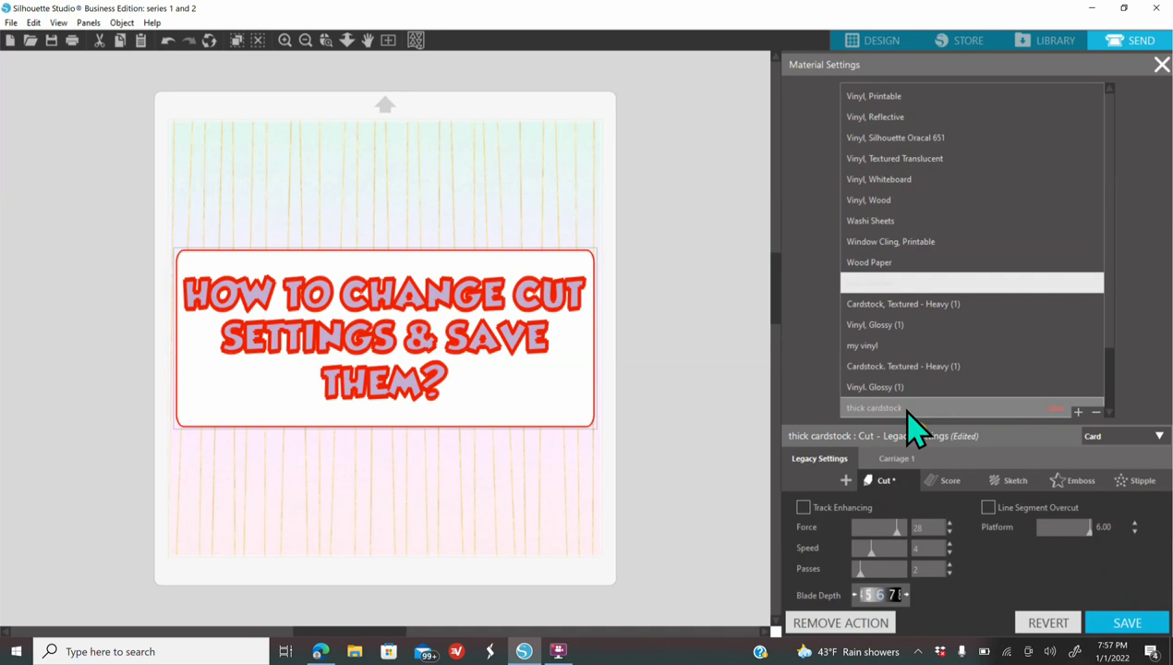
Step: Save the thick cardstock settings, copy them to the Carriage 1 cut settings and close the material settings
{"action": "left_click", "coordinate": [1123, 621]}
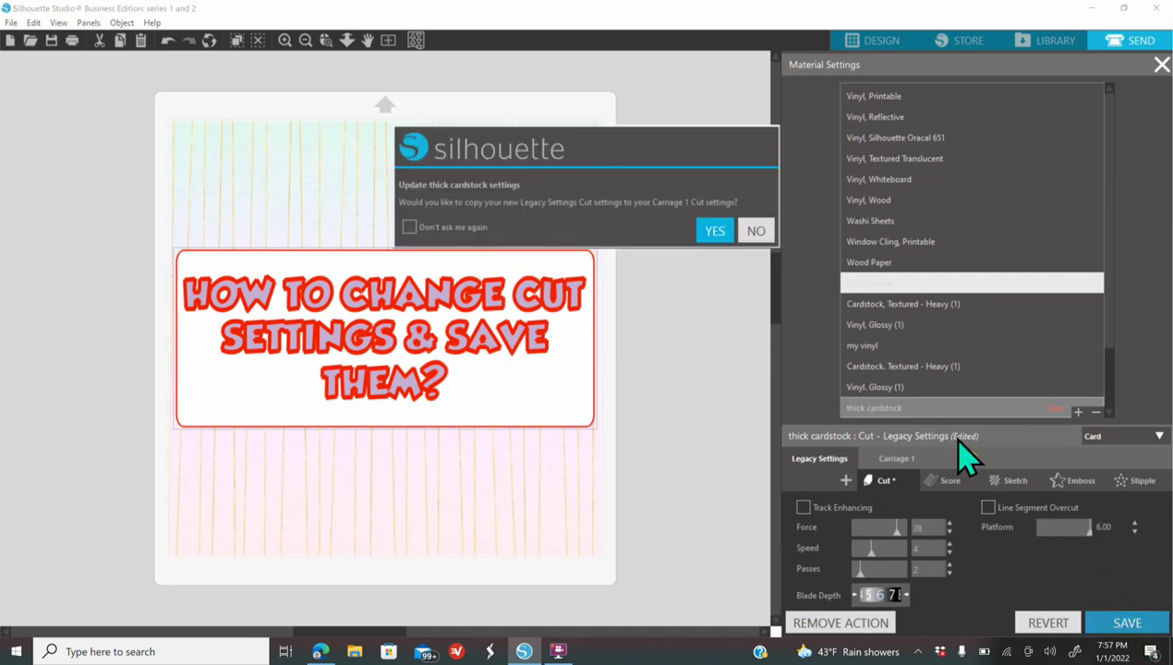
{"action": "left_click", "coordinate": [713, 233]}
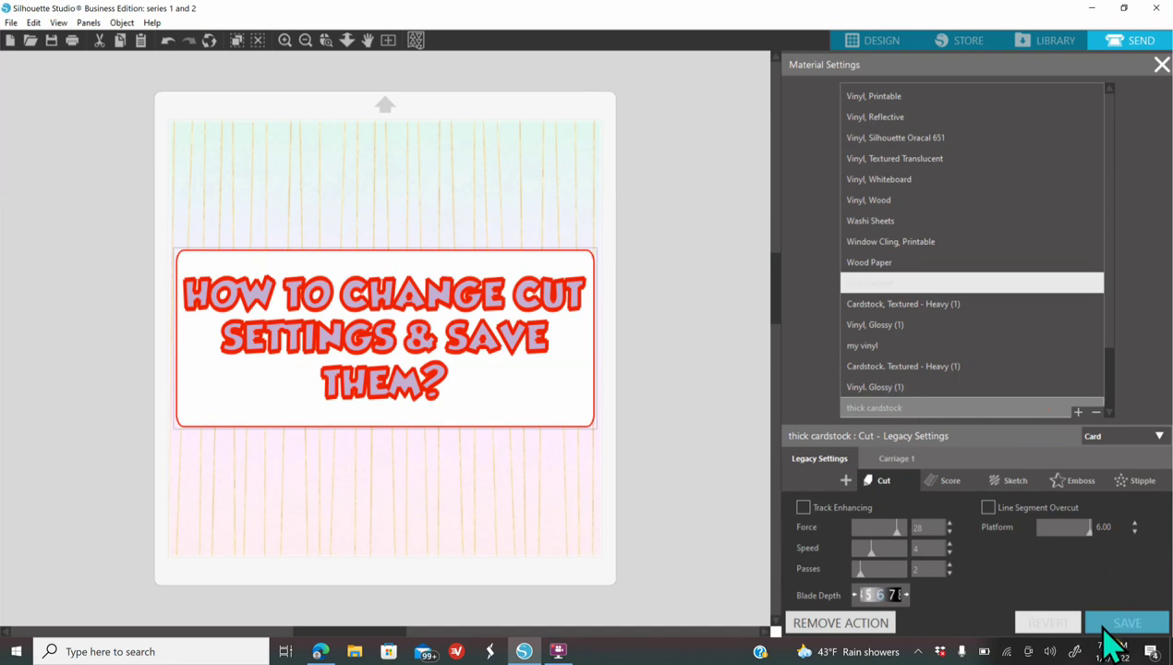
{"action": "left_click", "coordinate": [1150, 42]}
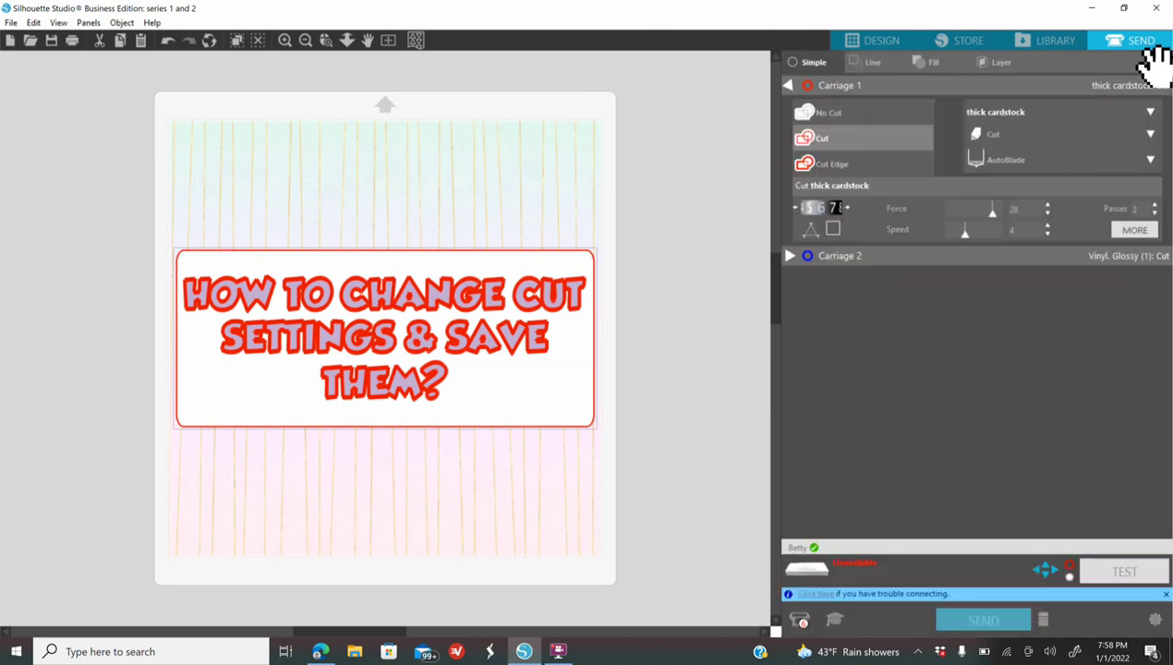
Step: Change Carriage 1's material to Vinyl, Printable and switch it back to the user-defined thick cardstock
{"action": "left_click", "coordinate": [1034, 129]}
{"action": "left_click", "coordinate": [1016, 125]}
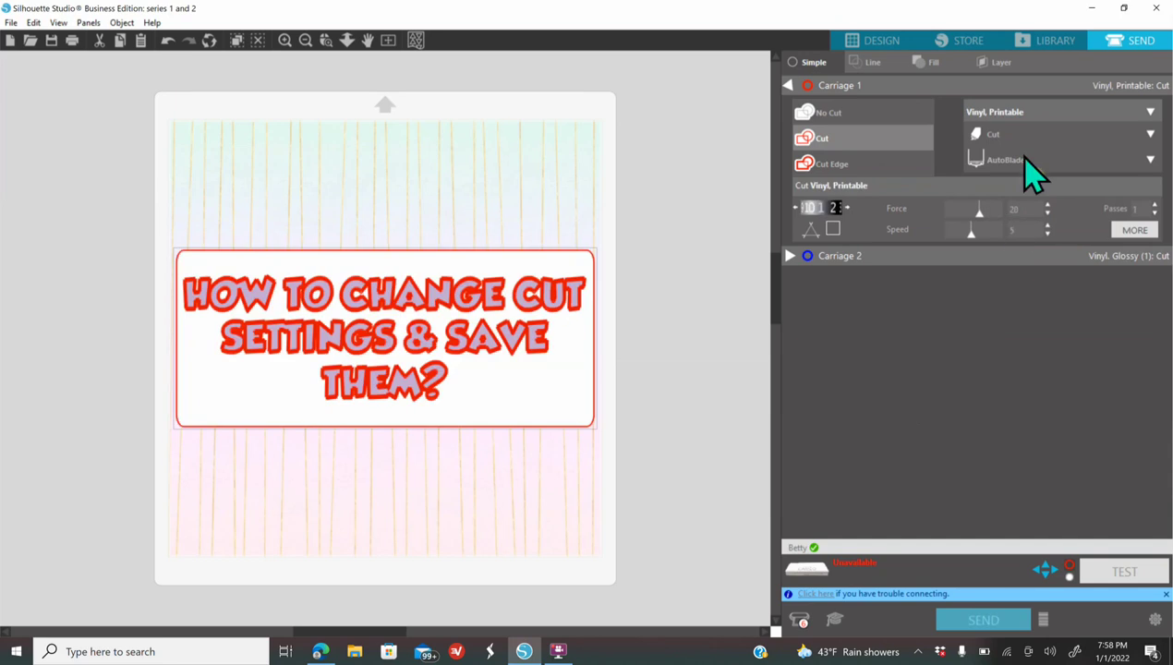
{"action": "left_click", "coordinate": [1034, 129]}
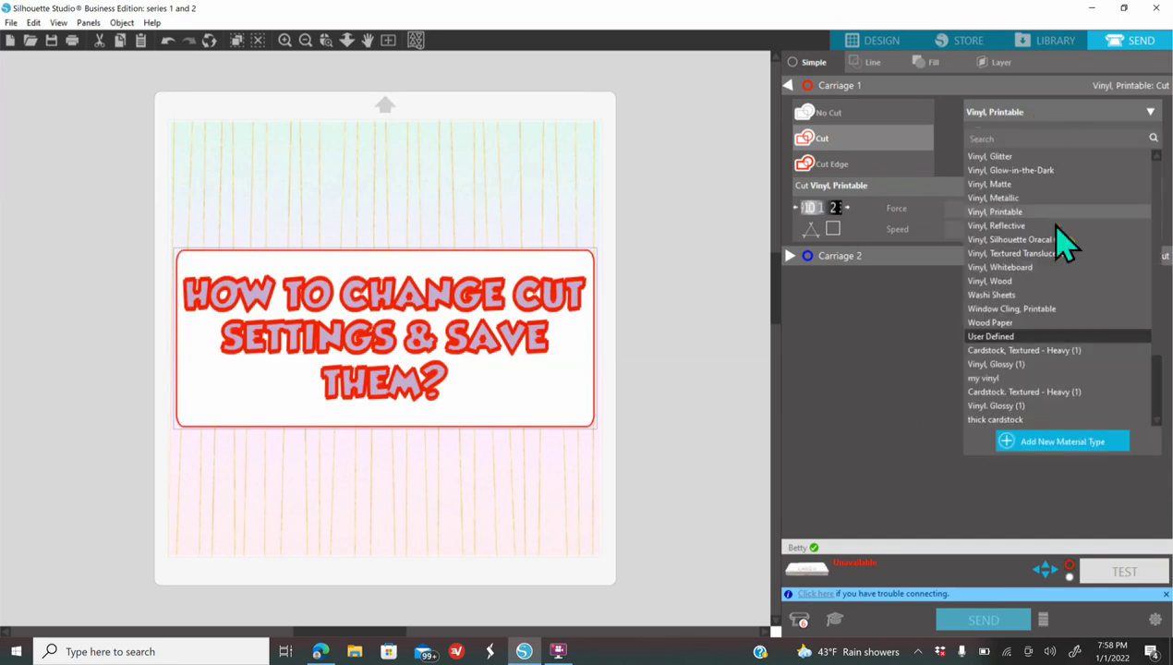
{"action": "left_click", "coordinate": [984, 508]}
{"action": "left_click", "coordinate": [1007, 131]}
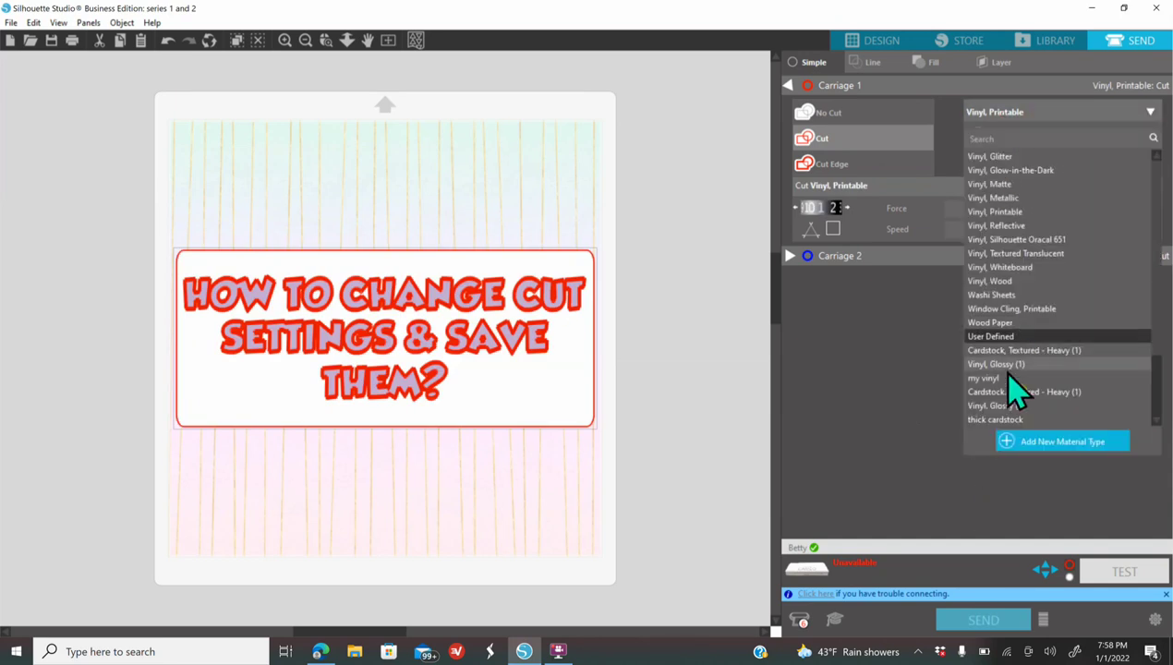
{"action": "left_click", "coordinate": [1011, 436]}
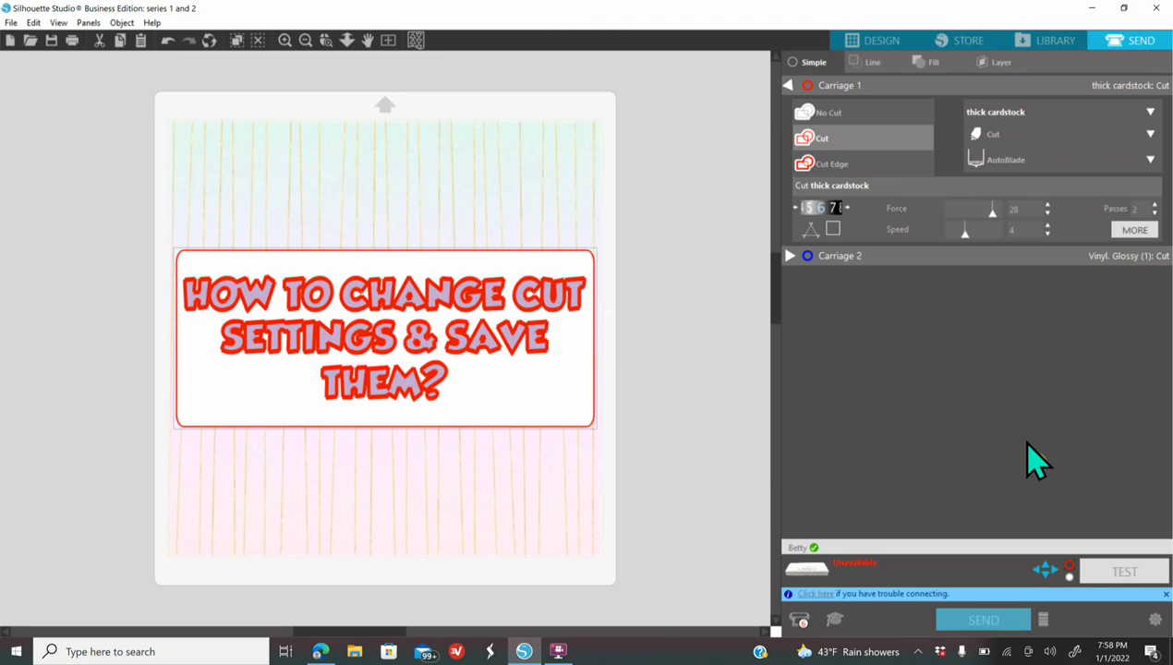
{"action": "left_click", "coordinate": [1035, 117]}
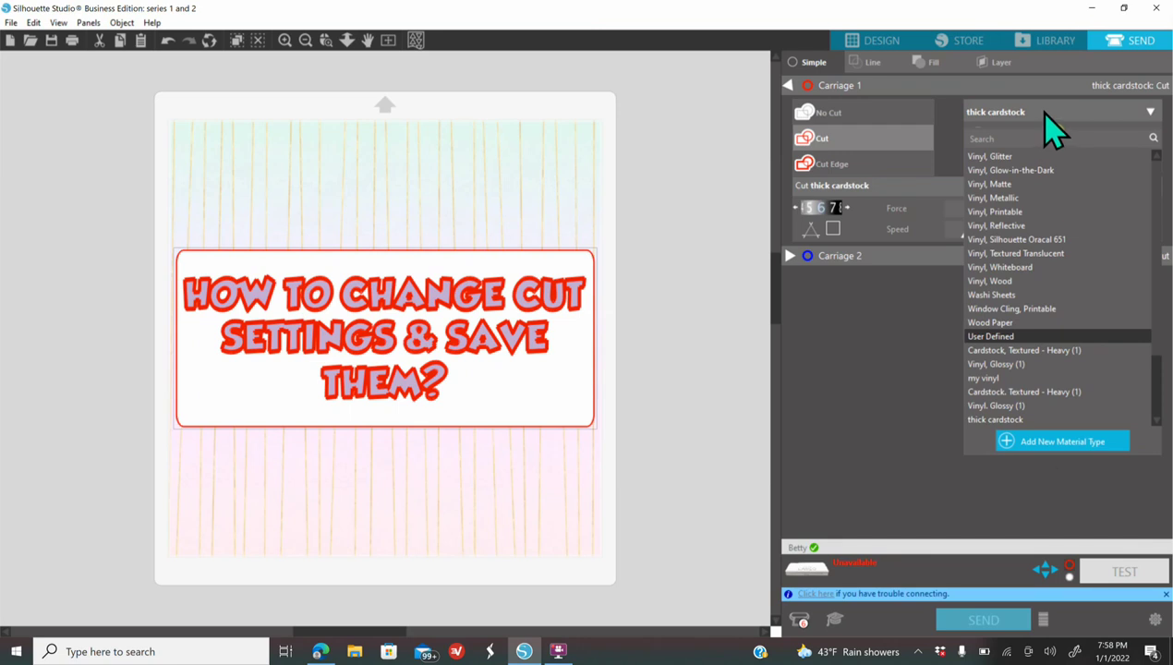
{"action": "left_click", "coordinate": [1047, 126]}
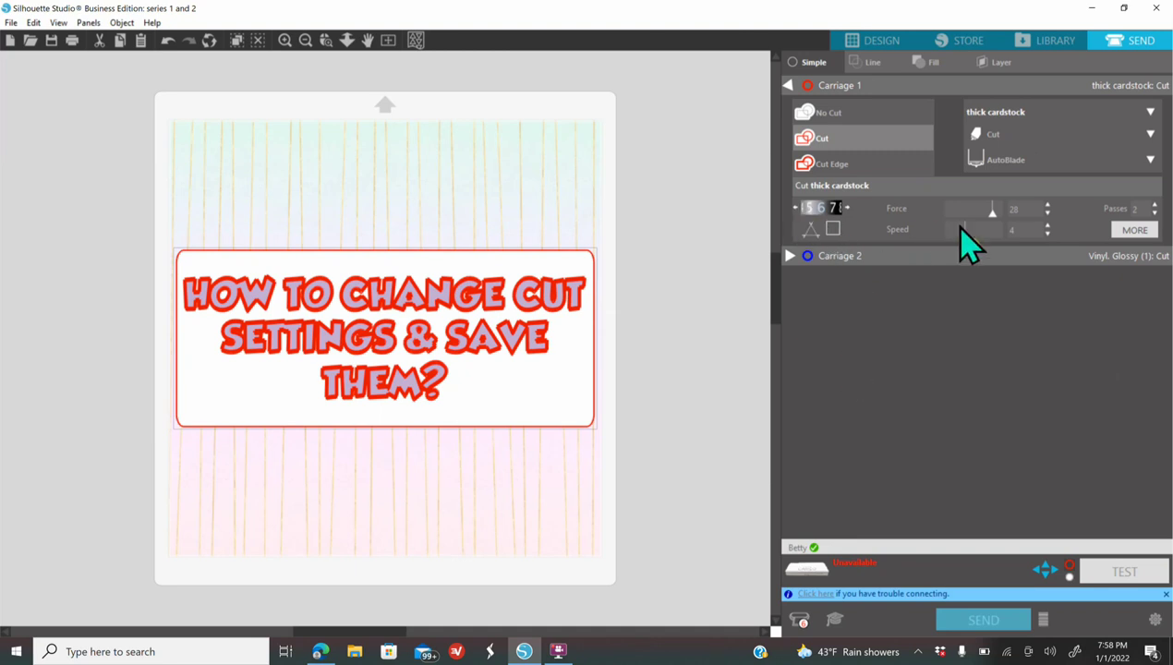
Step: Set the thick cardstock blade depth to 4 and lower its force and number of passes
{"action": "left_click", "coordinate": [795, 208]}
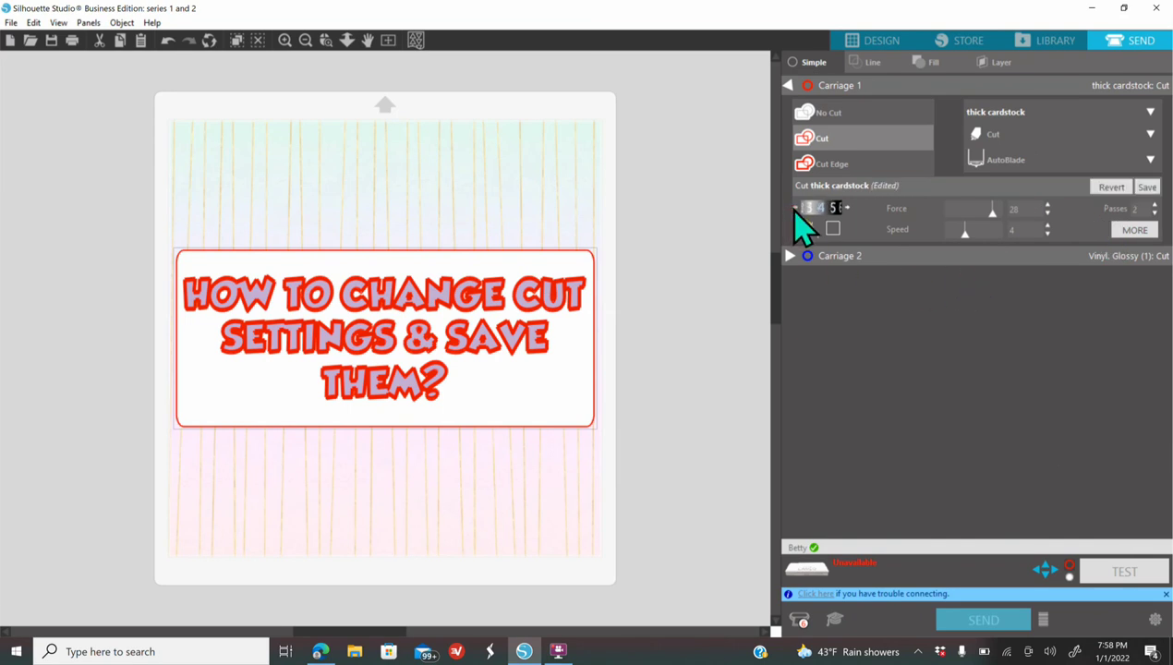
{"action": "left_click", "coordinate": [1046, 214]}
{"action": "left_click", "coordinate": [1046, 214]}
{"action": "left_click", "coordinate": [1153, 212]}
Step: Return to the design workspace and browse the built-in pattern fills for the selected "How to add a background in patterns?" banner
{"action": "left_click", "coordinate": [875, 42]}
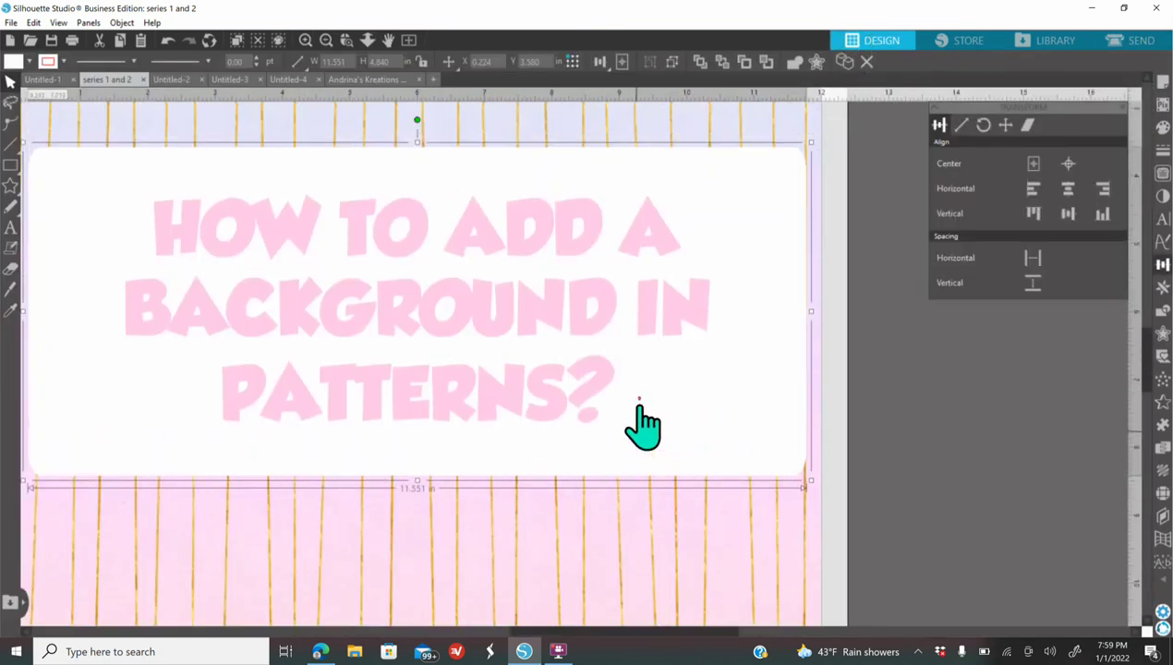
{"action": "scroll", "coordinate": [643, 424], "scroll_direction": "up", "scroll_amount": 1}
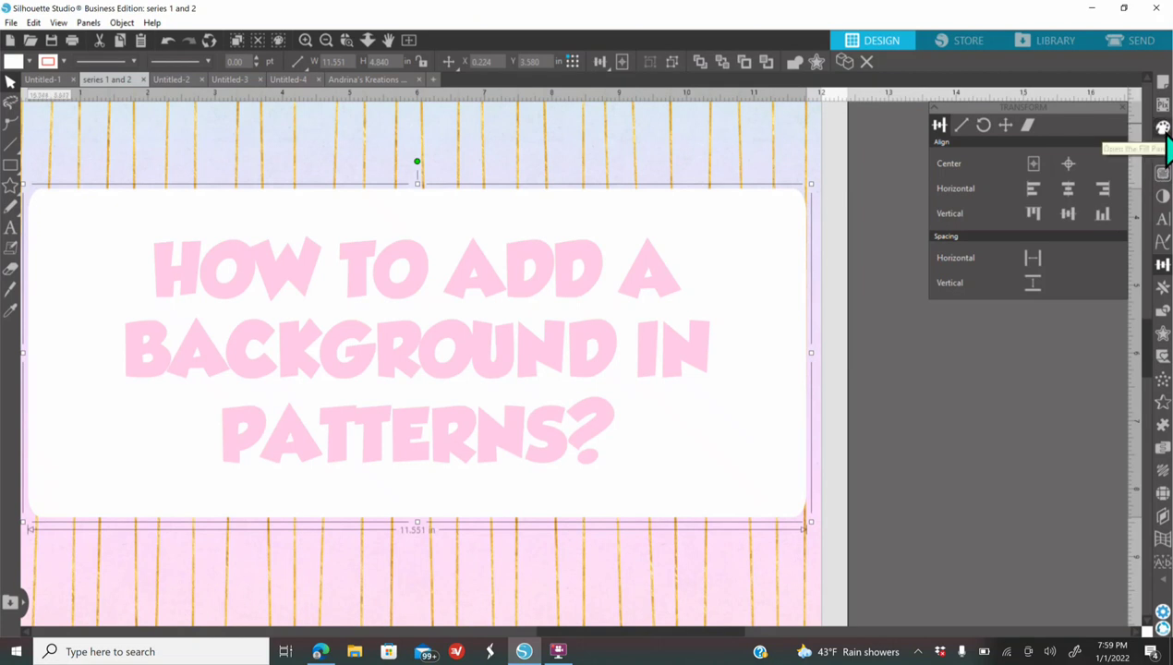
{"action": "left_click", "coordinate": [1162, 129]}
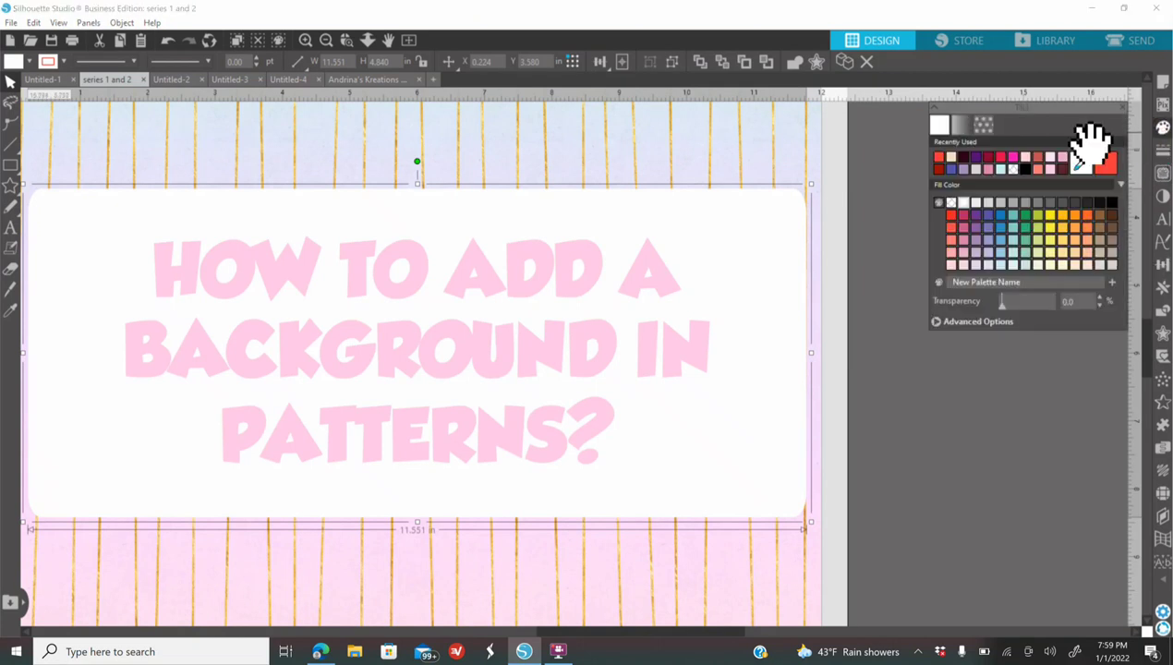
{"action": "left_click", "coordinate": [984, 125]}
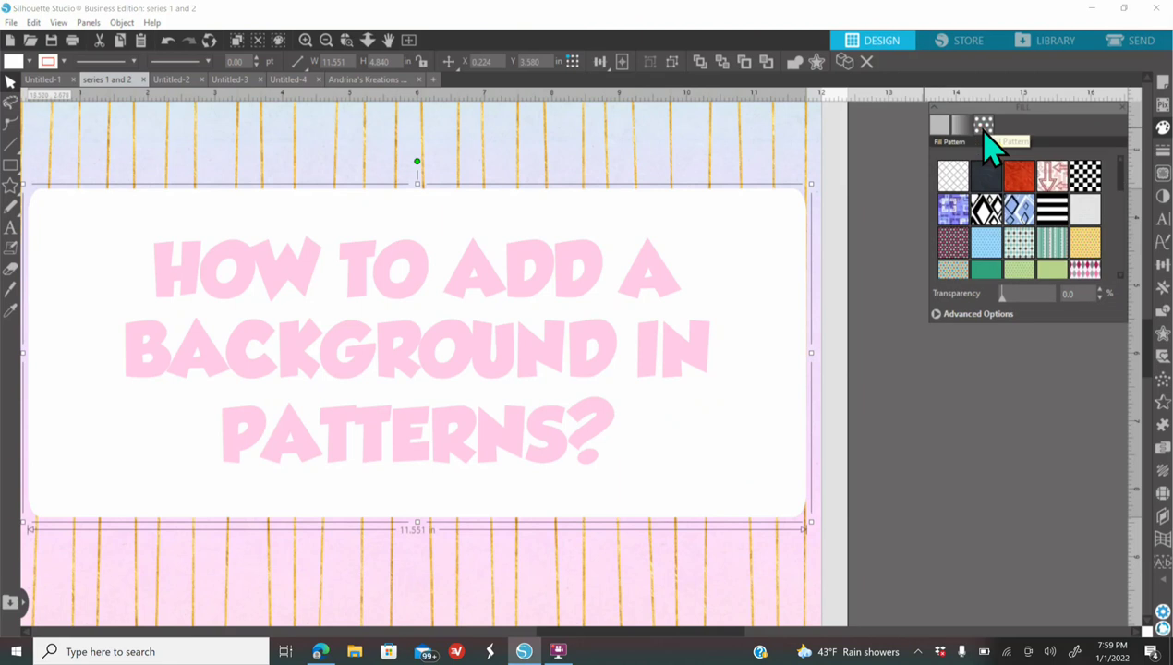
{"action": "scroll", "coordinate": [1053, 238], "scroll_direction": "down", "scroll_amount": 5}
{"action": "scroll", "coordinate": [1052, 242], "scroll_direction": "down", "scroll_amount": 1}
{"action": "scroll", "coordinate": [1055, 247], "scroll_direction": "up", "scroll_amount": 5}
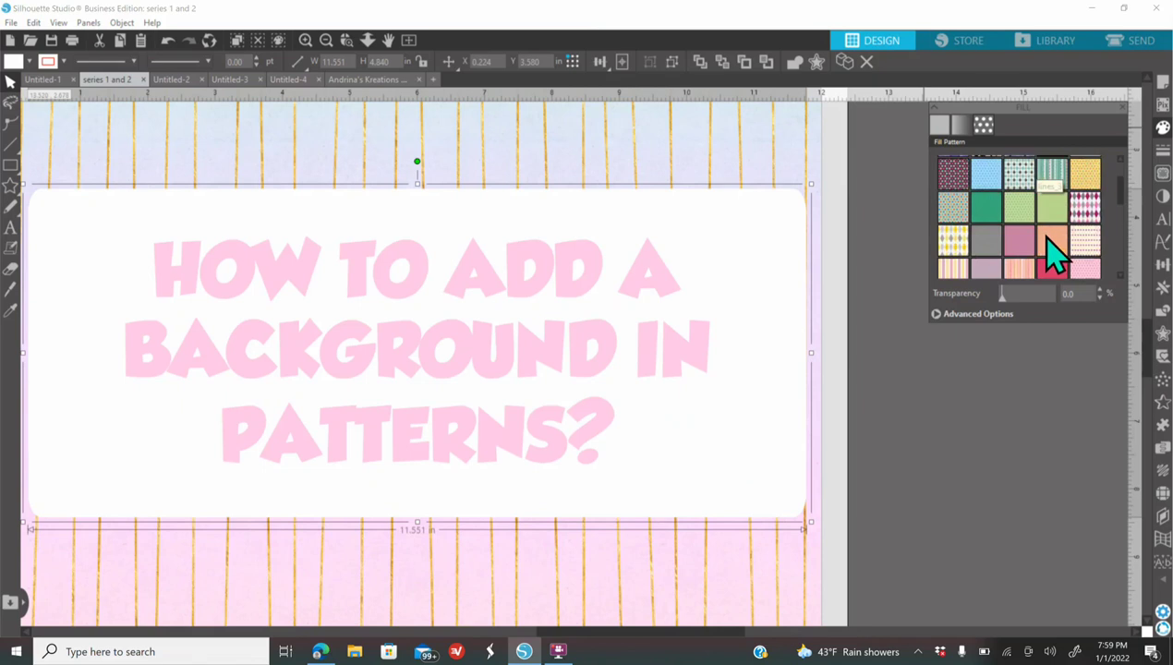
Step: Try several green pattern fills on the whole banner, including the geometric and polka dot ones, and undo them
{"action": "left_click", "coordinate": [985, 210]}
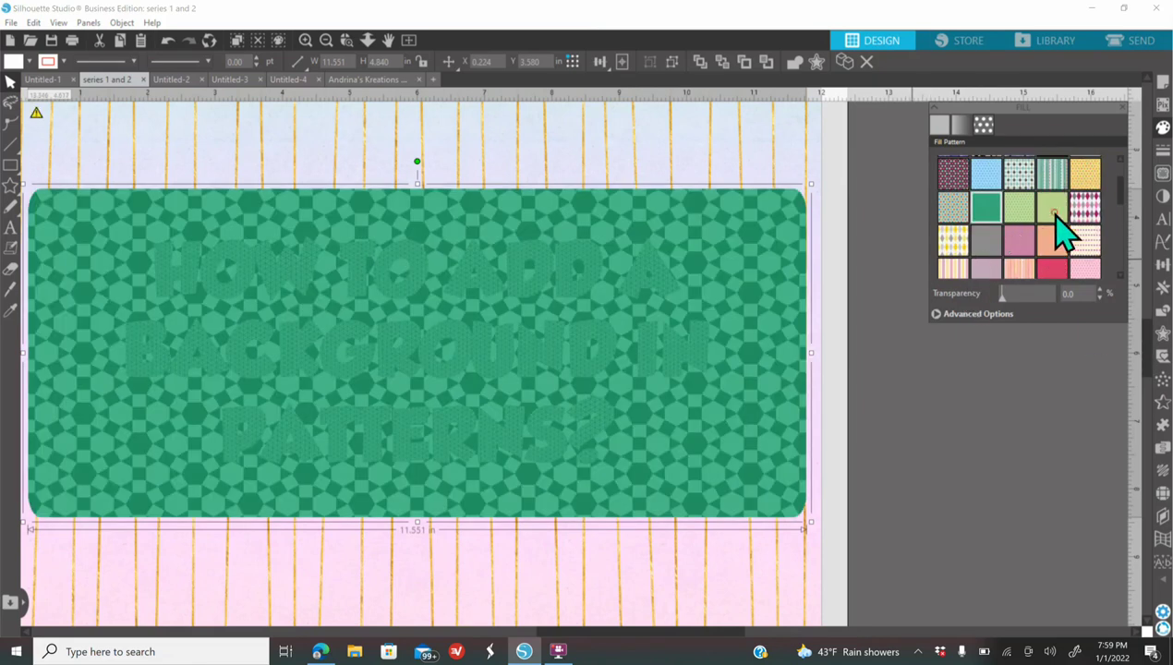
{"action": "left_click", "coordinate": [1054, 212]}
{"action": "left_click", "coordinate": [1074, 240]}
{"action": "left_click", "coordinate": [1011, 205]}
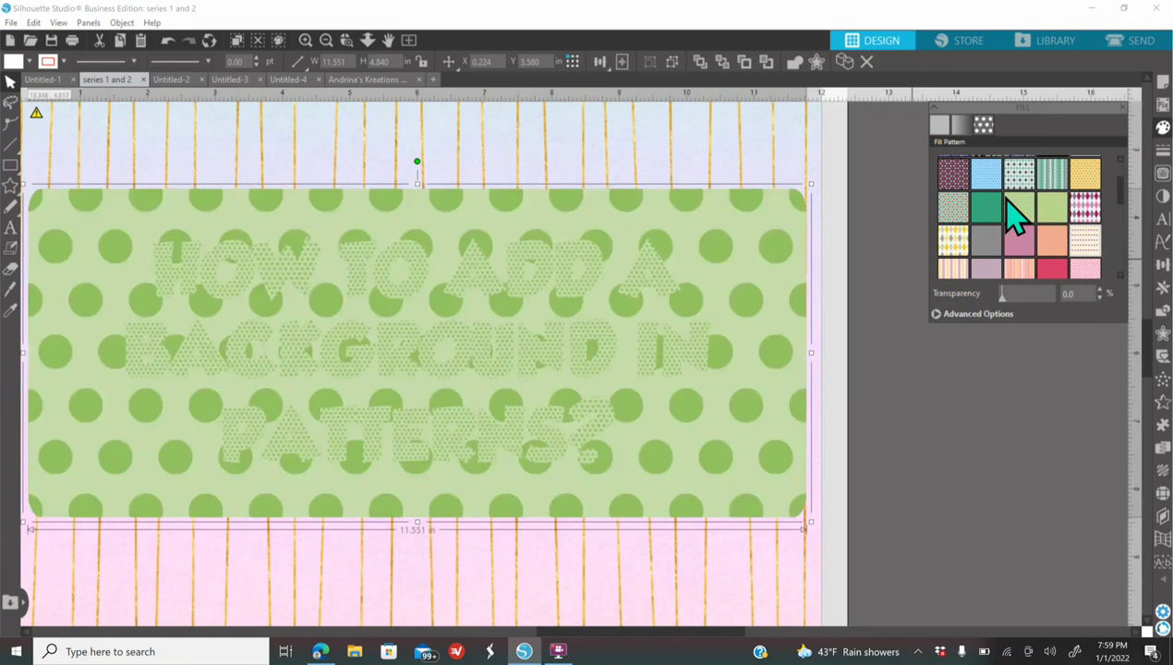
{"action": "left_click", "coordinate": [168, 43]}
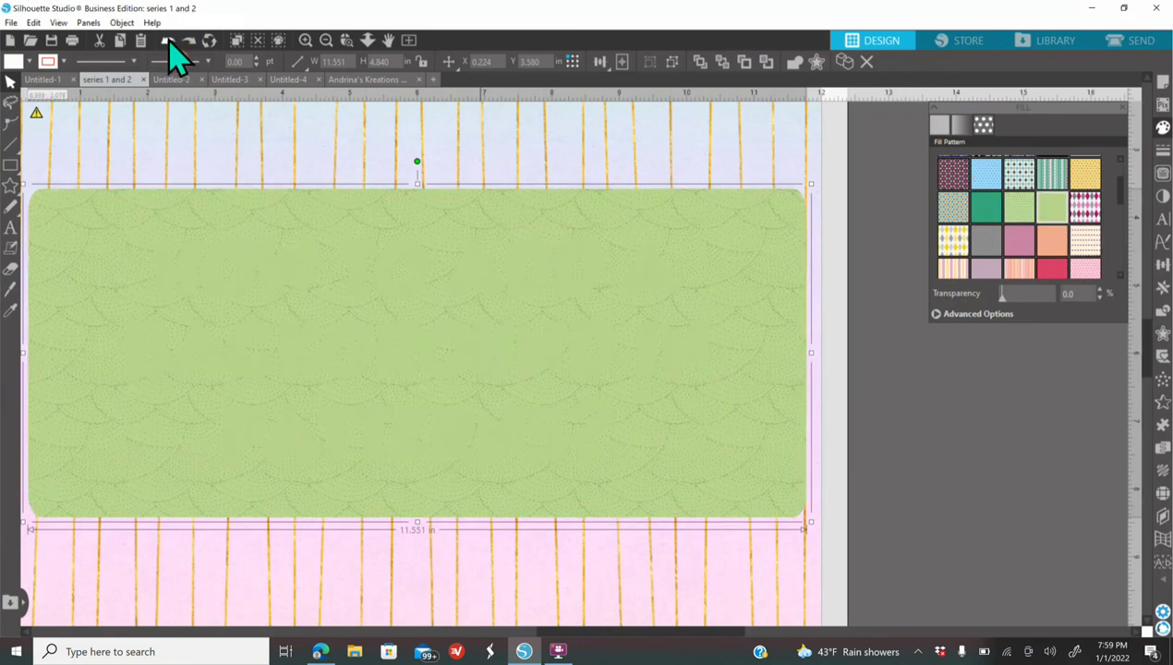
{"action": "left_click", "coordinate": [169, 43]}
{"action": "left_click", "coordinate": [168, 43]}
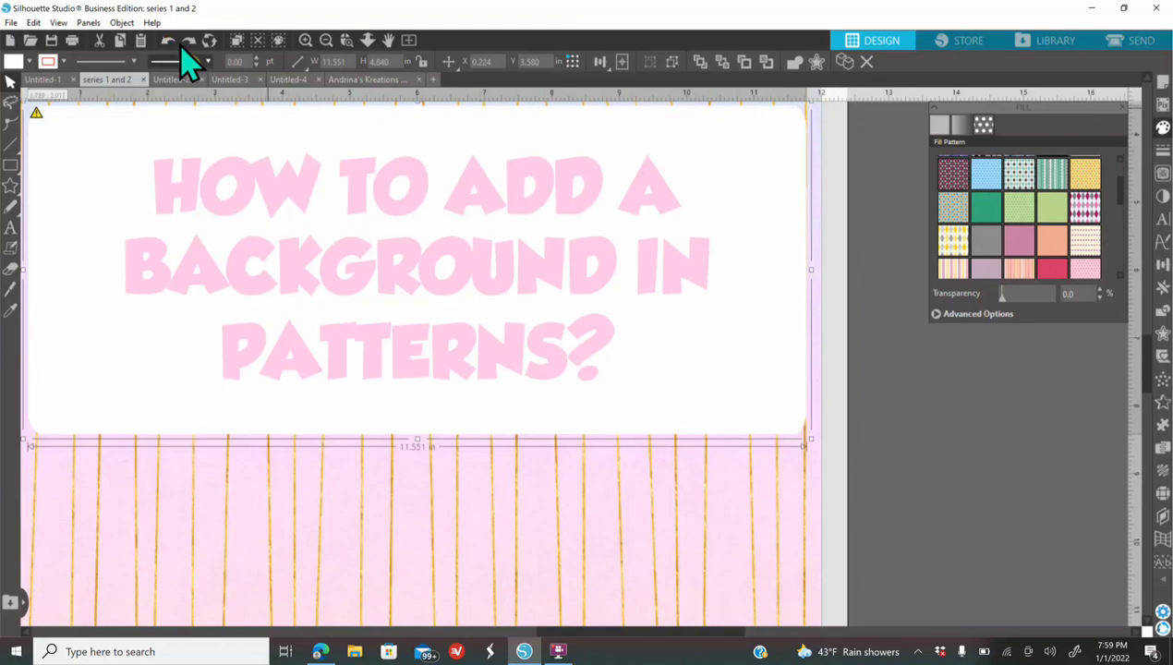
{"action": "scroll", "coordinate": [772, 437], "scroll_direction": "up", "scroll_amount": 1}
{"action": "scroll", "coordinate": [933, 485], "scroll_direction": "up", "scroll_amount": 1}
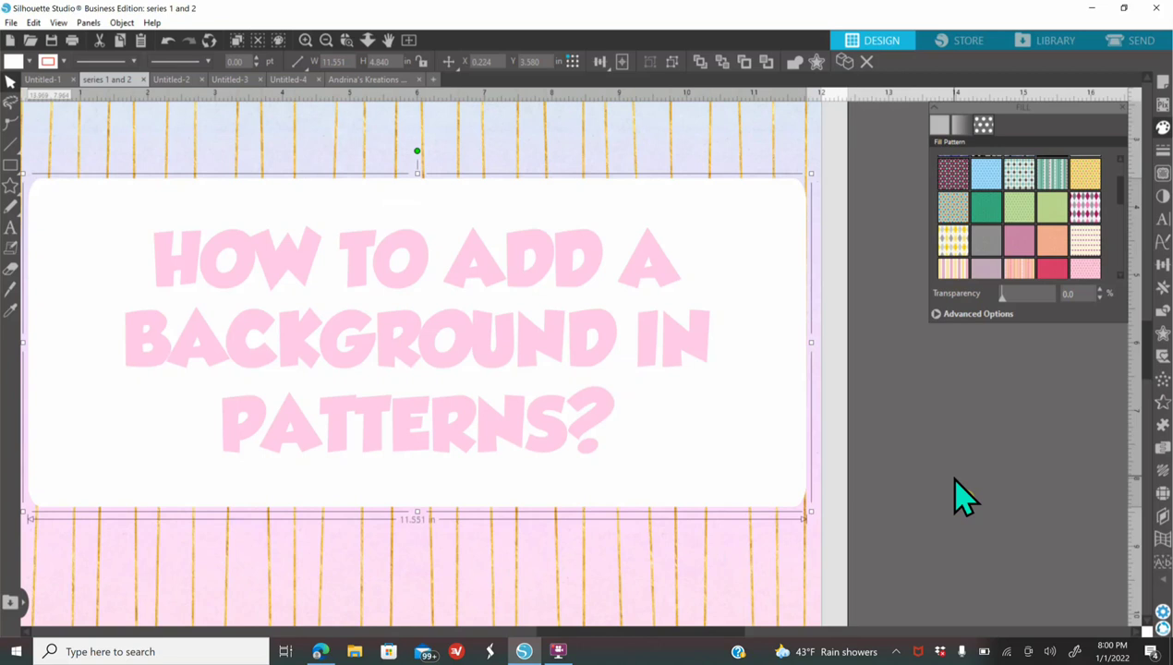
Step: Switch to File Explorer, open the Christmas pictures folder and browse its pattern images
{"action": "left_click", "coordinate": [355, 651]}
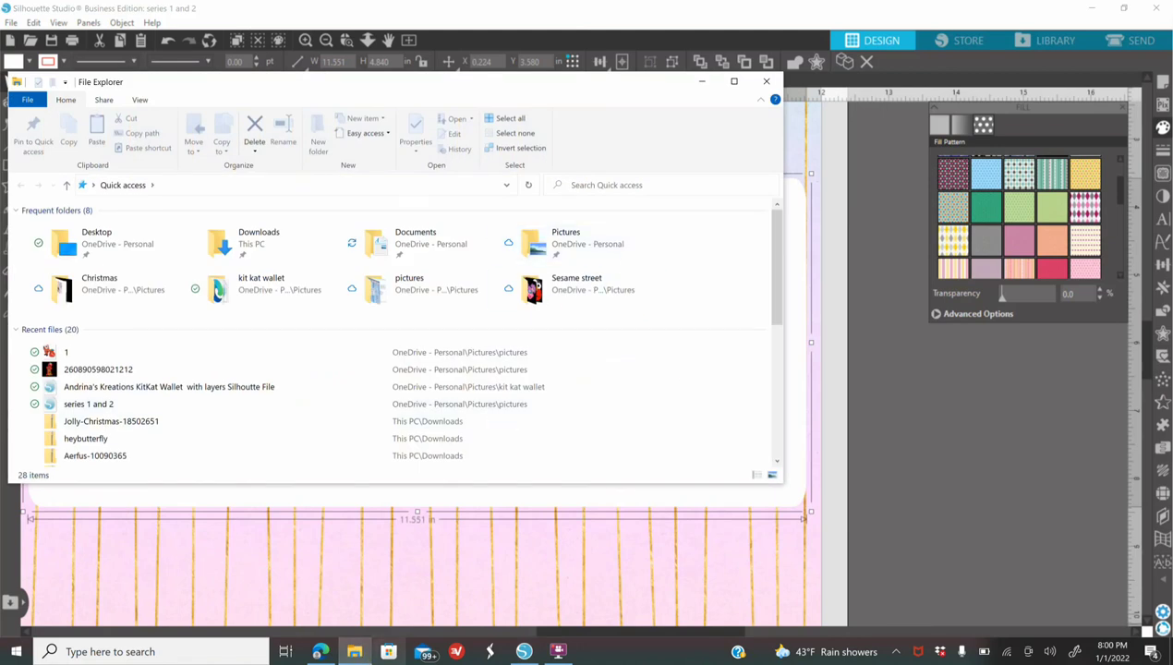
{"action": "mouse_move", "coordinate": [354, 651]}
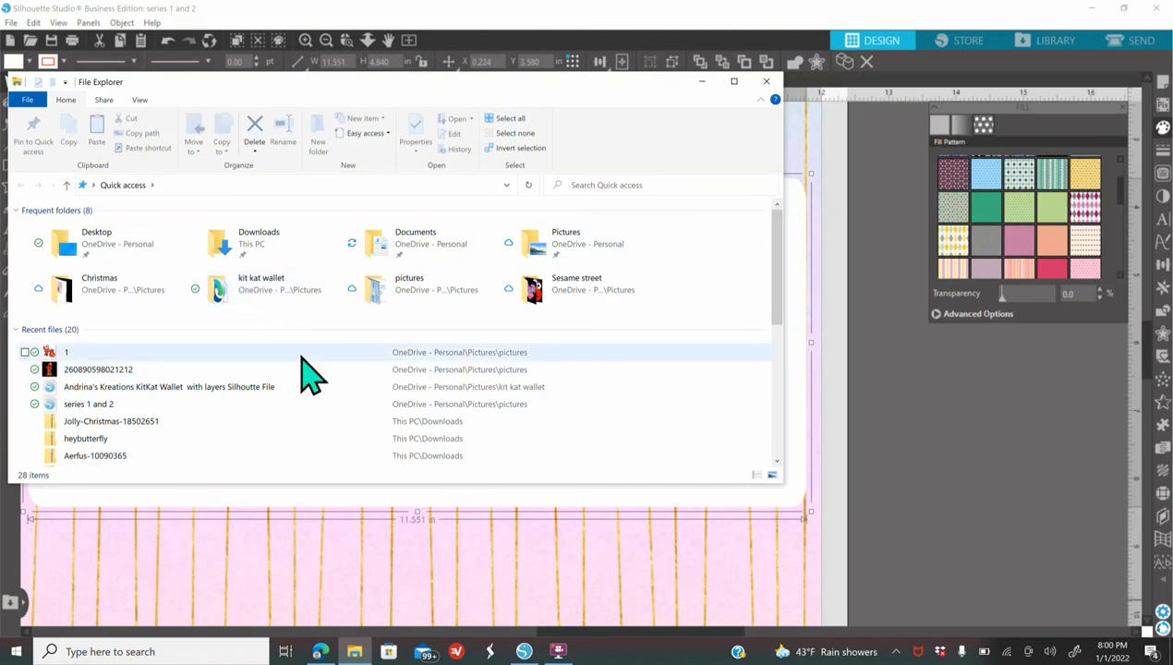
{"action": "left_click", "coordinate": [148, 300]}
{"action": "double_click", "coordinate": [148, 300]}
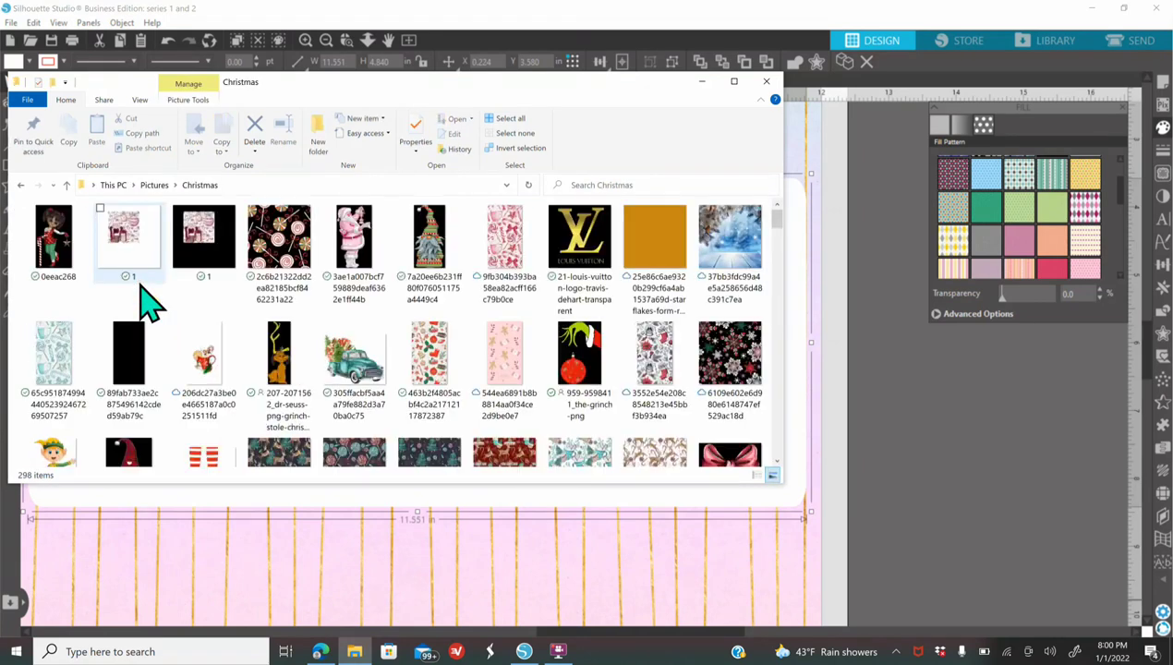
{"action": "scroll", "coordinate": [505, 388], "scroll_direction": "down", "scroll_amount": 2}
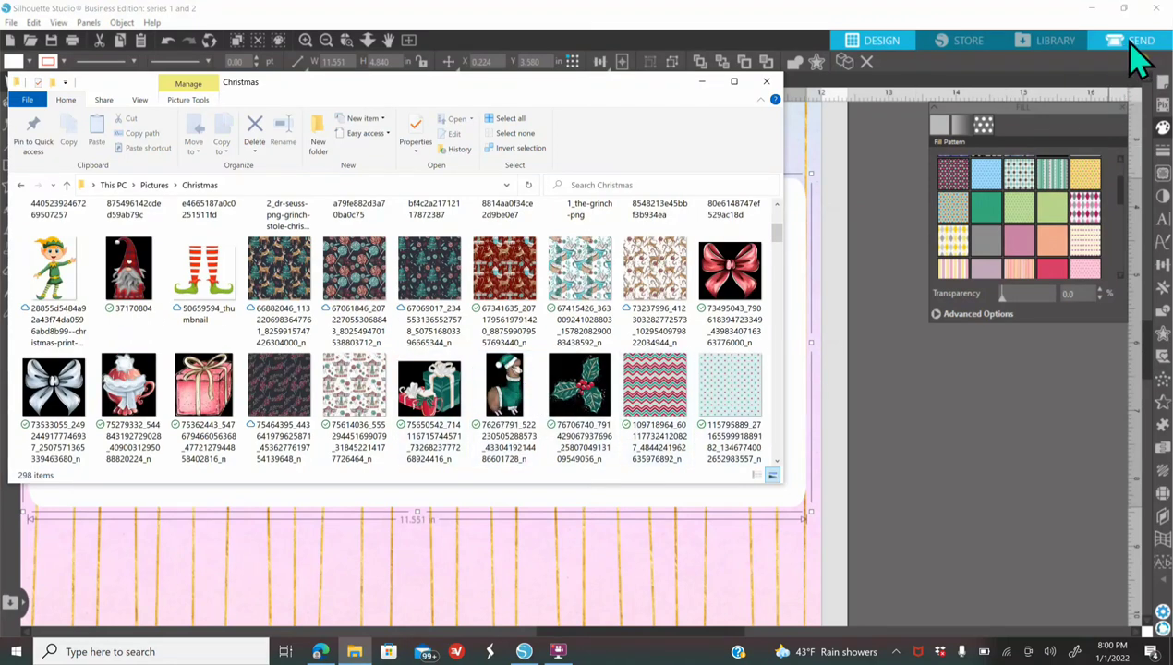
Step: Add the red, white and teal chevron image from the Christmas folder to the library's Patterns folder, and close File Explorer
{"action": "left_click", "coordinate": [1053, 44]}
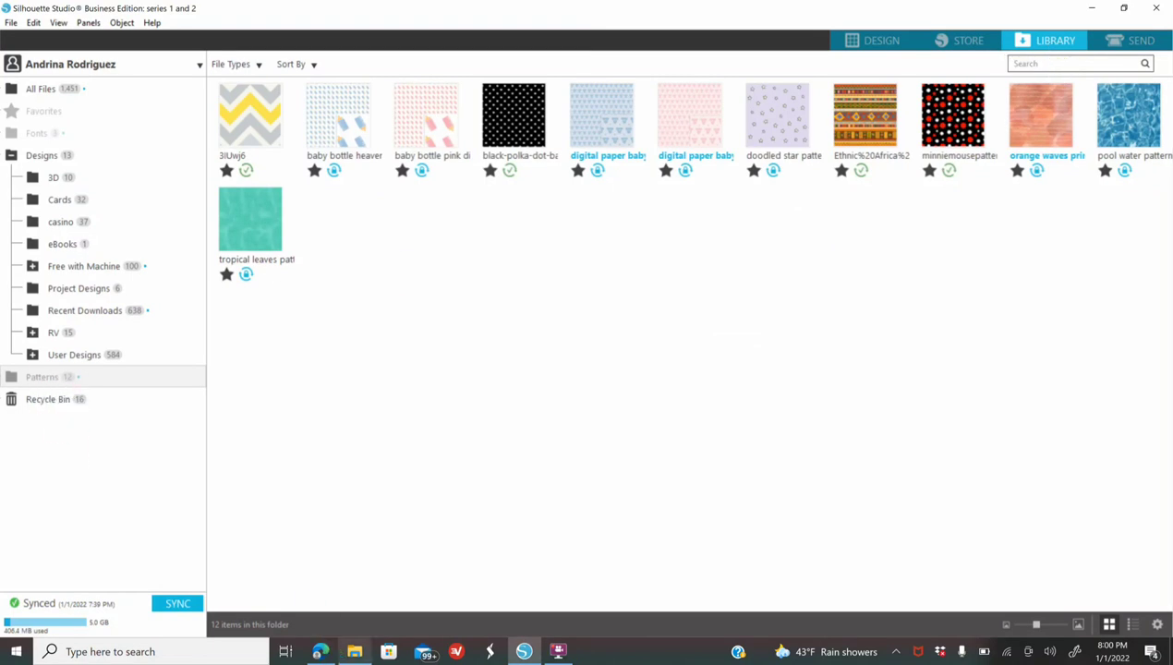
{"action": "left_click", "coordinate": [354, 651]}
{"action": "left_click", "coordinate": [645, 406]}
{"action": "left_click_drag", "start_coordinate": [726, 392], "coordinate": [921, 411]}
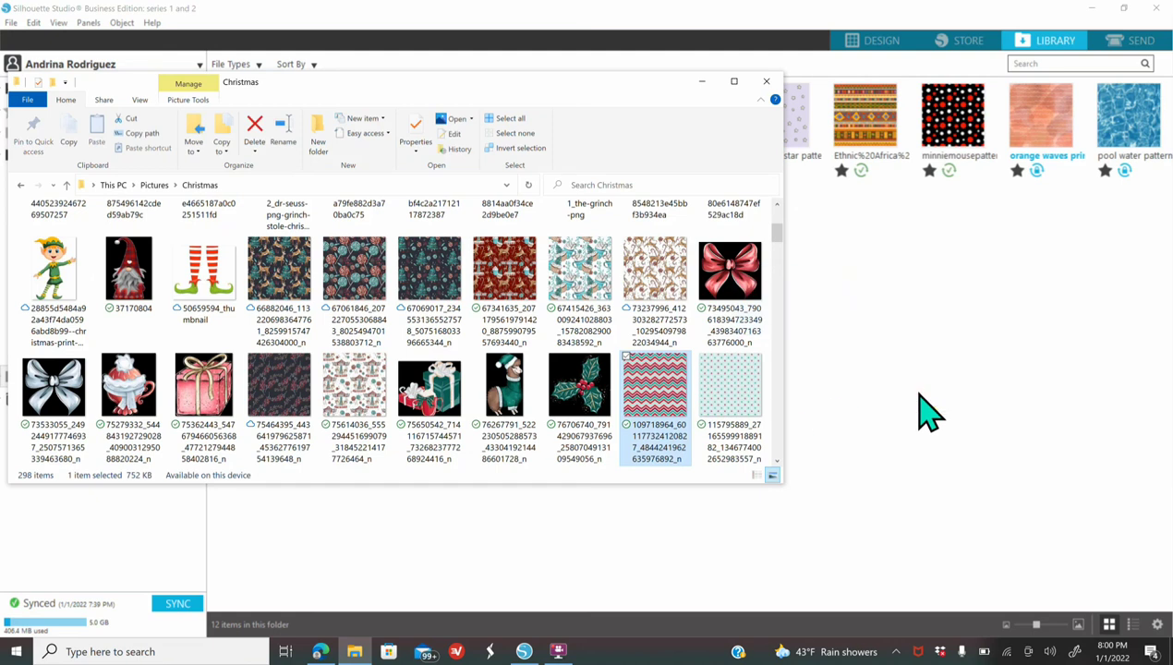
{"action": "left_click", "coordinate": [766, 81]}
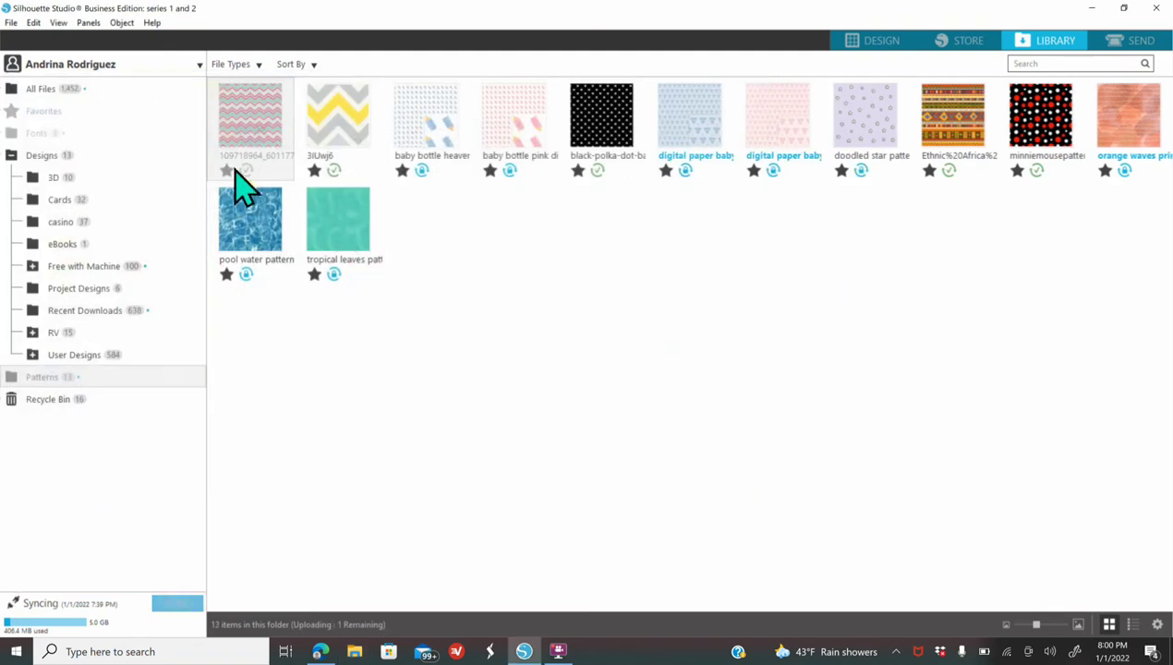
Step: Add the black snowflake image and the dark Christmas tree image from the Christmas folder to the library's Patterns folder
{"action": "left_click", "coordinate": [353, 652]}
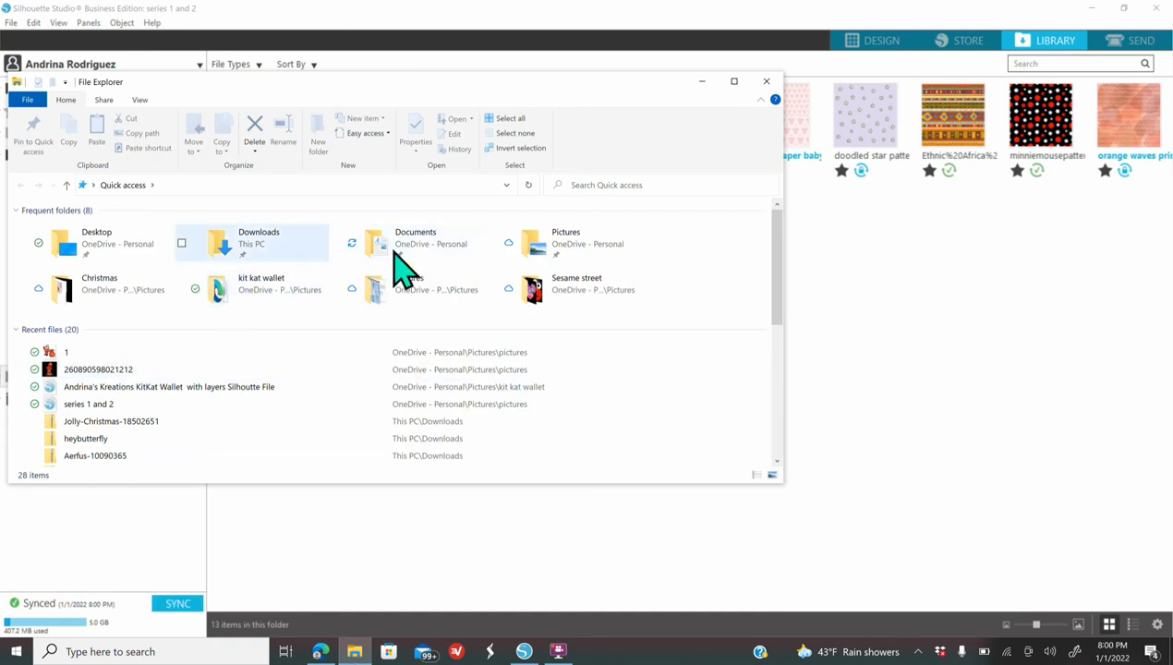
{"action": "double_click", "coordinate": [134, 303]}
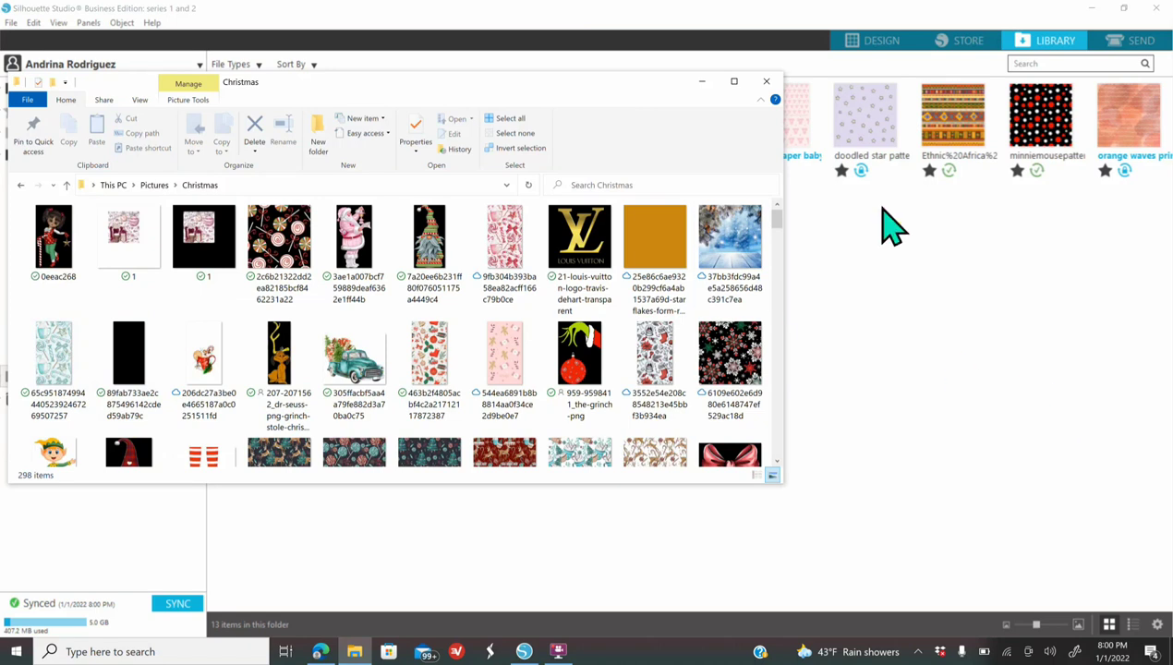
{"action": "left_click", "coordinate": [724, 365]}
{"action": "left_click_drag", "start_coordinate": [725, 358], "coordinate": [931, 365]}
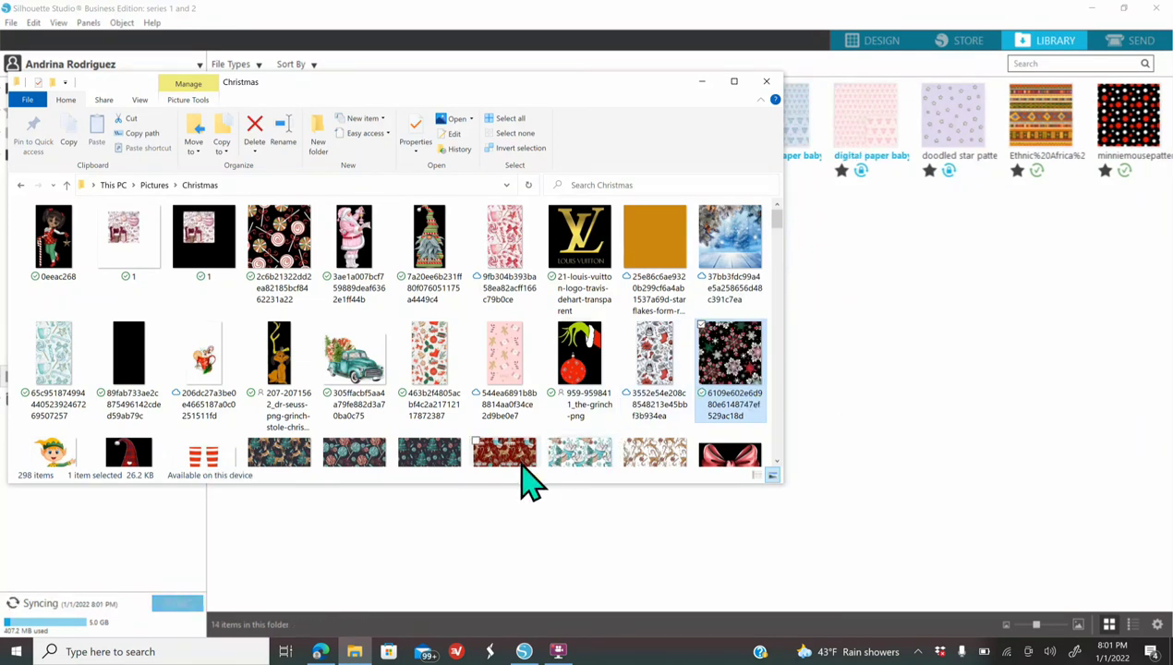
{"action": "left_click", "coordinate": [445, 457]}
{"action": "left_click_drag", "start_coordinate": [689, 461], "coordinate": [888, 441]}
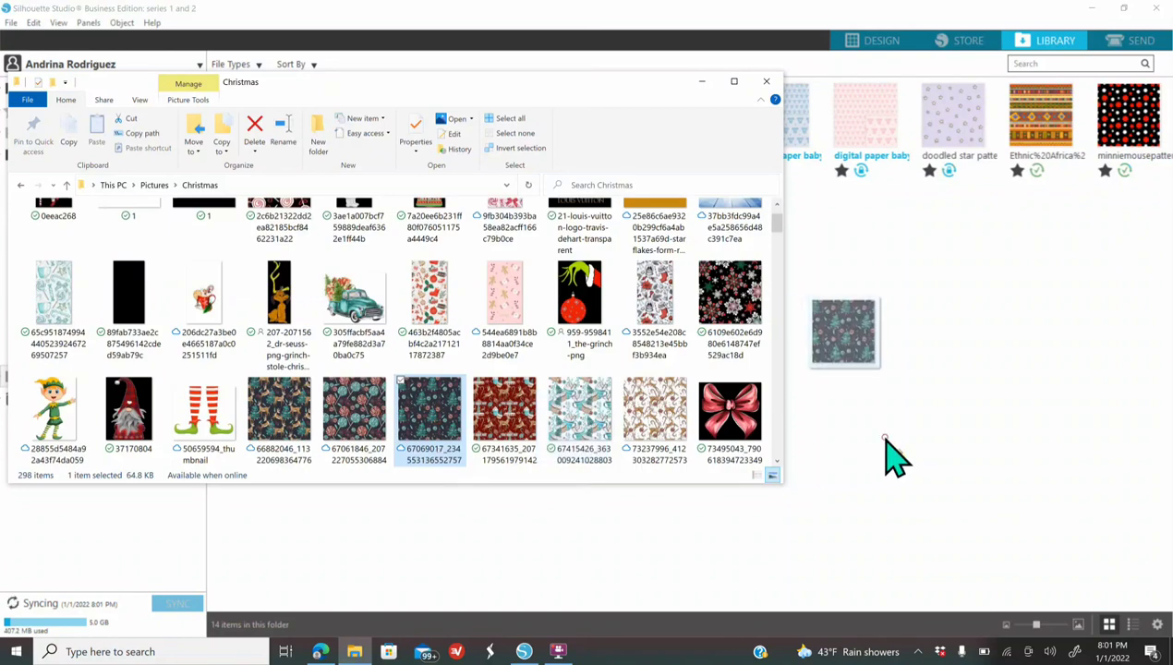
{"action": "left_click", "coordinate": [766, 81]}
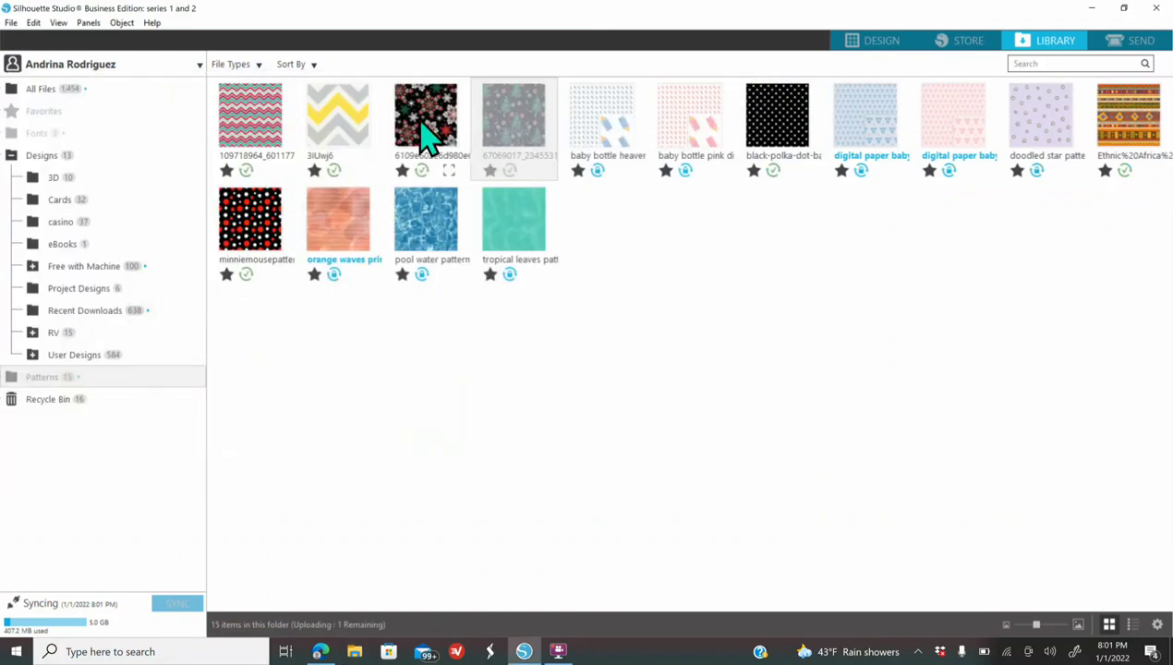
Step: Return to the design workspace and ungroup the title banner
{"action": "left_click", "coordinate": [872, 40]}
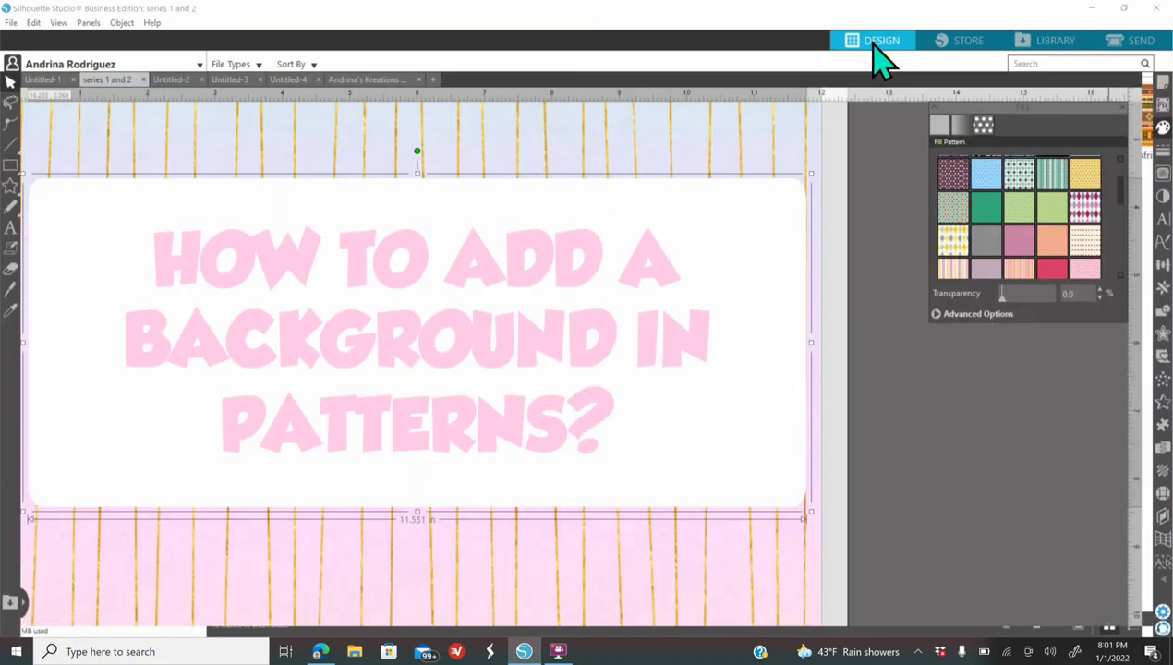
{"action": "right_click", "coordinate": [613, 397]}
{"action": "left_click", "coordinate": [685, 244]}
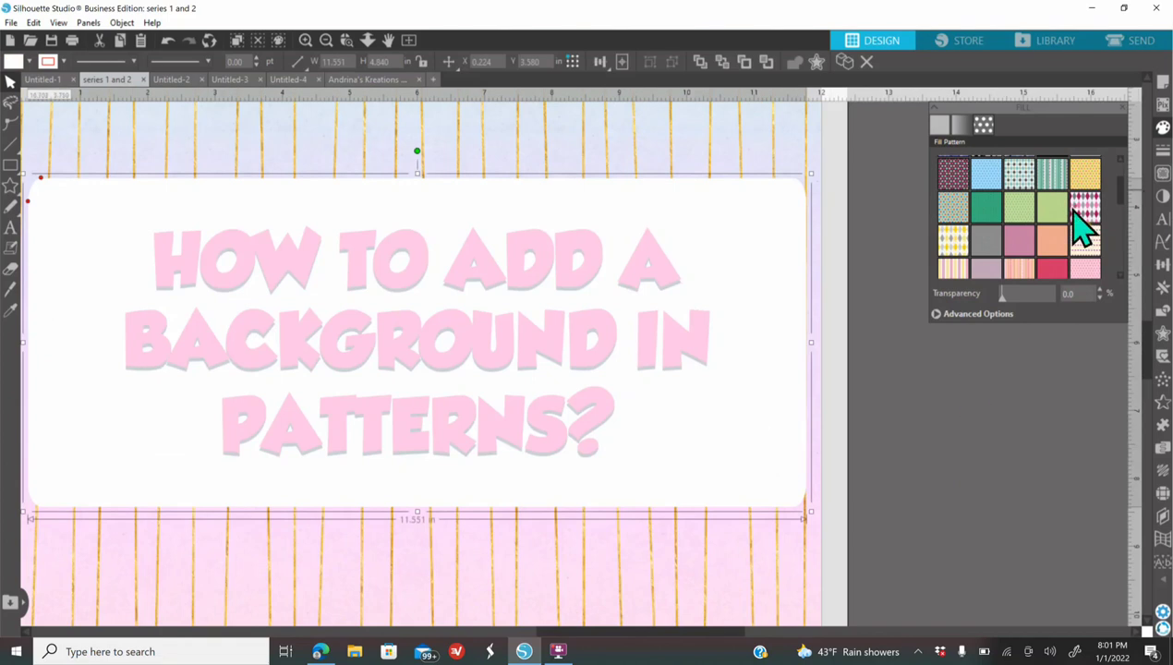
Step: Reload the fill patterns and try the newly added dark Christmas tree and black snowflake patterns on the title banner's background
{"action": "scroll", "coordinate": [1081, 226], "scroll_direction": "down", "scroll_amount": 2}
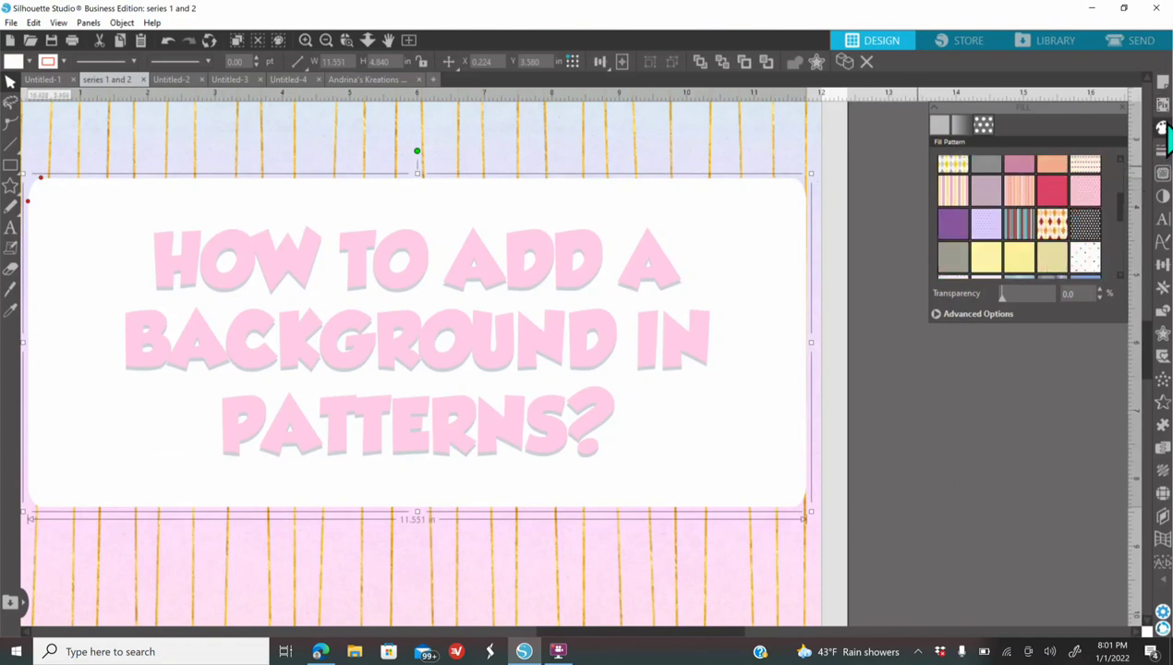
{"action": "left_click", "coordinate": [1162, 126]}
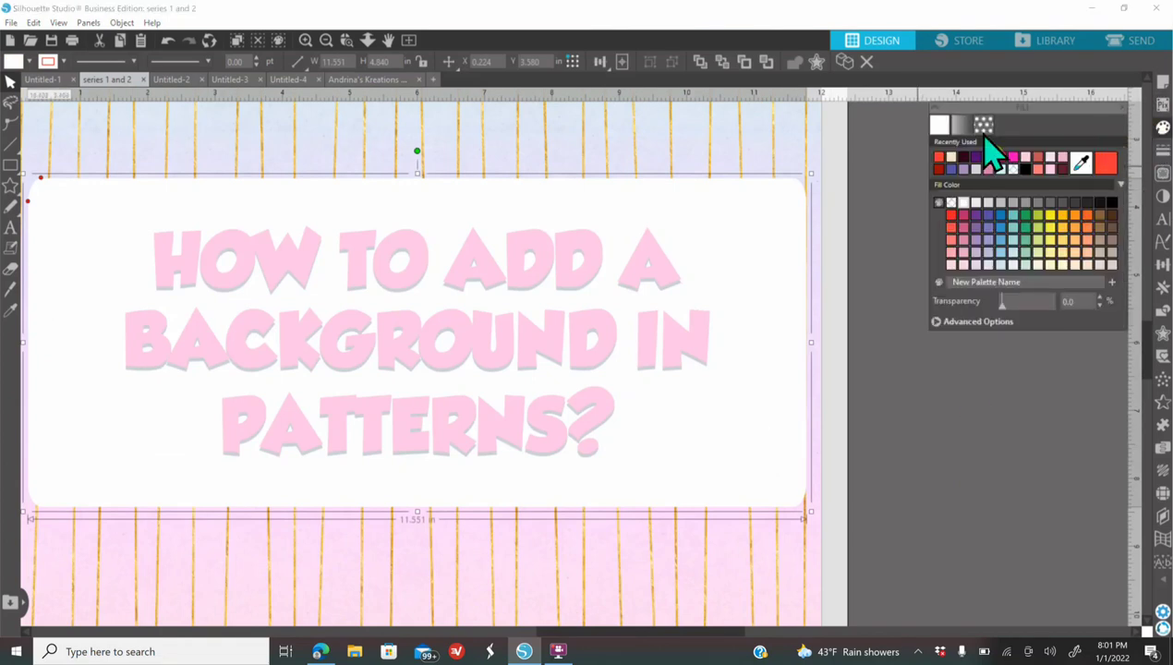
{"action": "left_click", "coordinate": [984, 125]}
{"action": "scroll", "coordinate": [1034, 242], "scroll_direction": "down", "scroll_amount": 10}
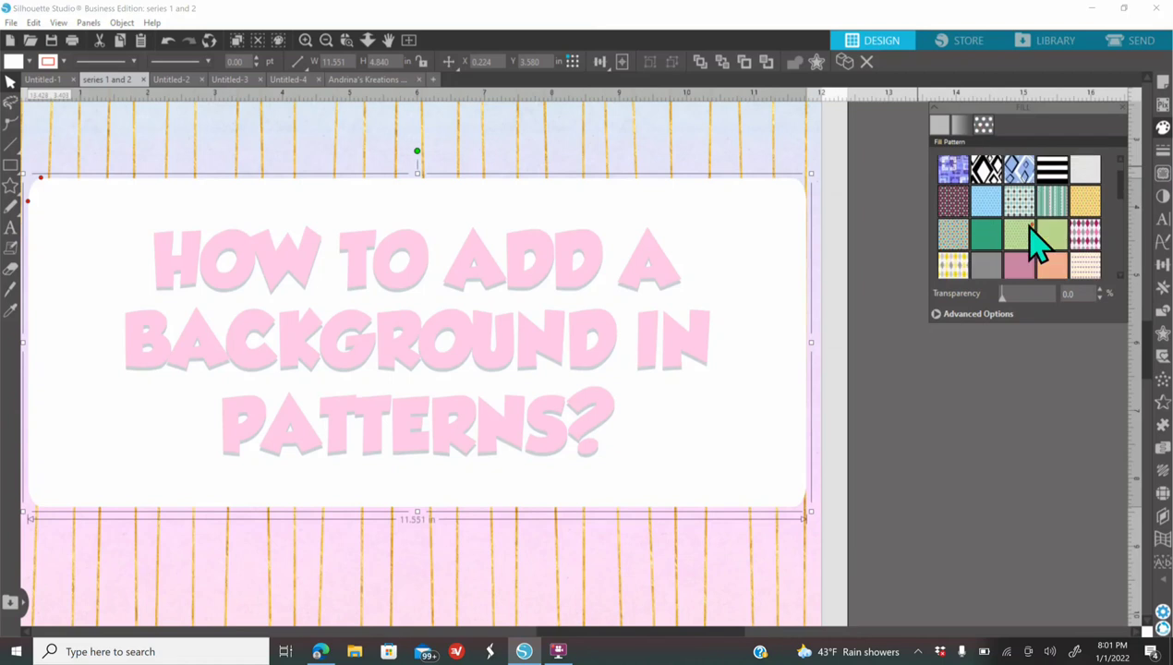
{"action": "scroll", "coordinate": [1038, 245], "scroll_direction": "down", "scroll_amount": 3}
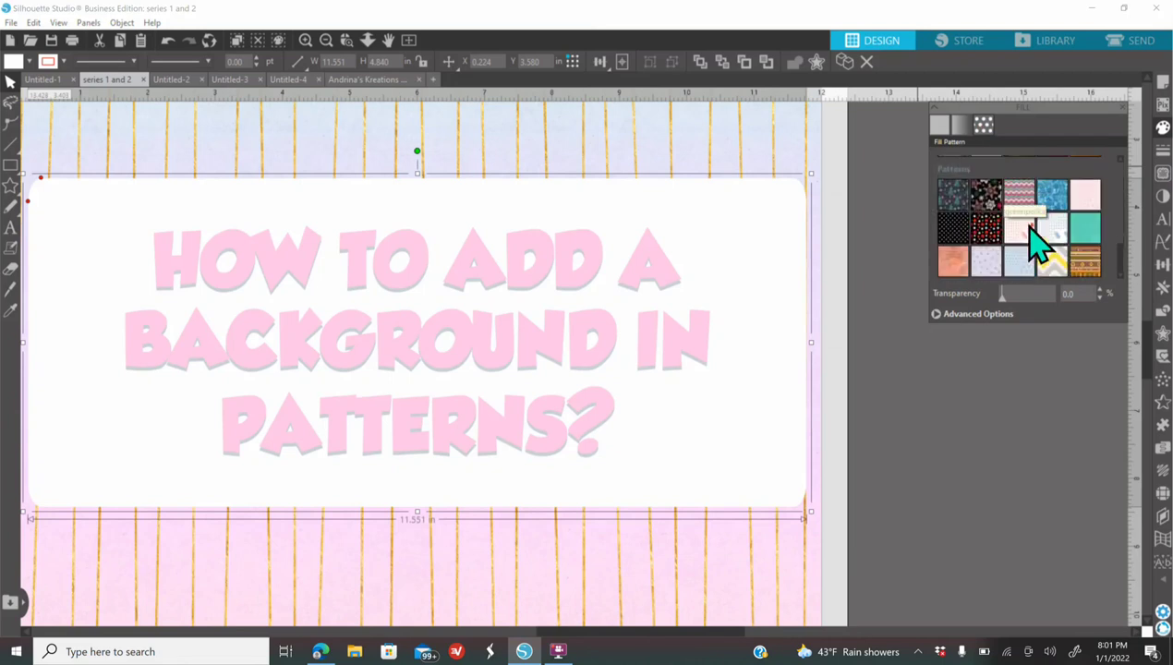
{"action": "left_click", "coordinate": [949, 198]}
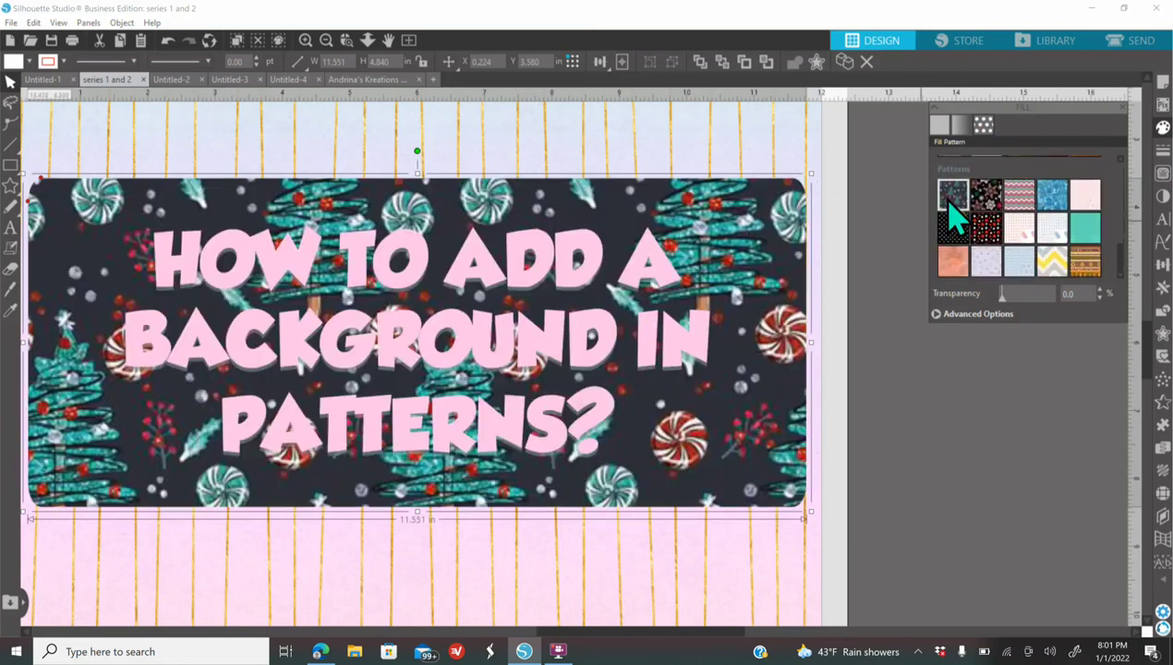
{"action": "left_click", "coordinate": [980, 203]}
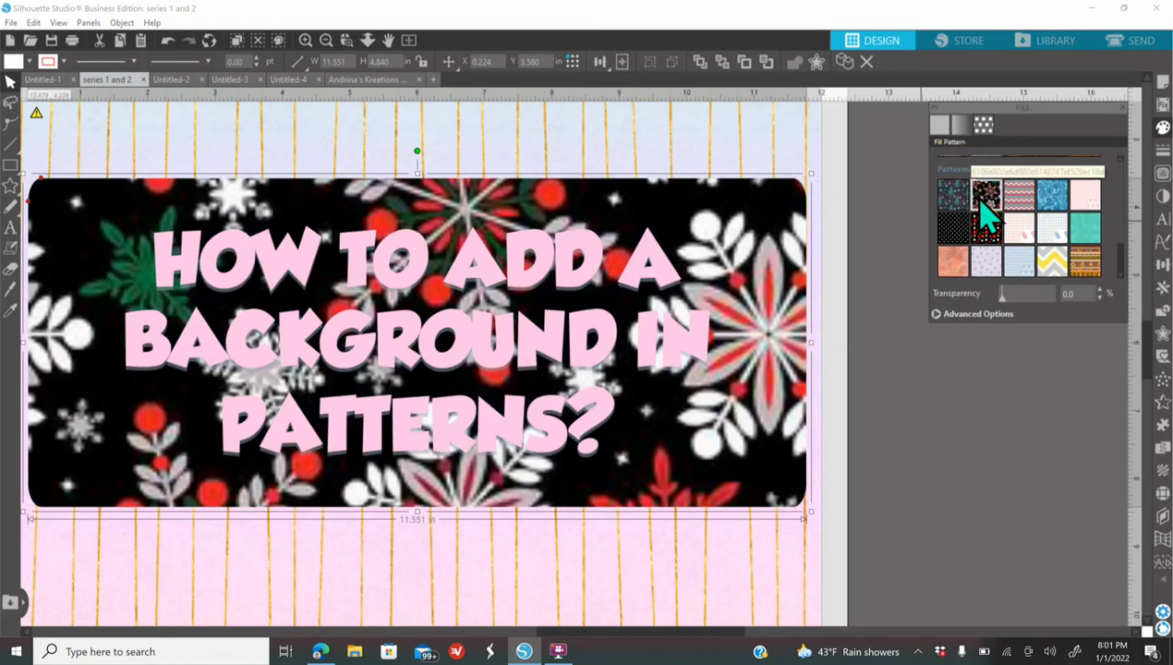
Step: Try the red-and-white dot, yellow chevron, multicolored geometric, teal and pink baby-clothes patterns on the banner background
{"action": "left_click", "coordinate": [988, 231]}
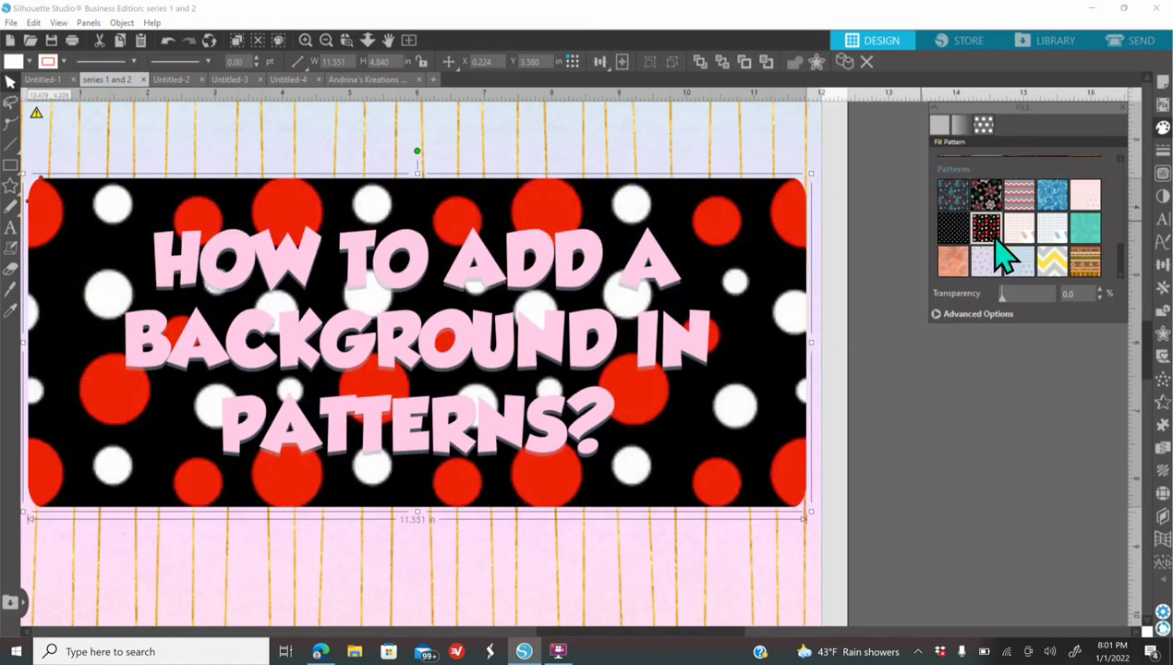
{"action": "left_click", "coordinate": [1051, 263]}
{"action": "left_click", "coordinate": [1086, 268]}
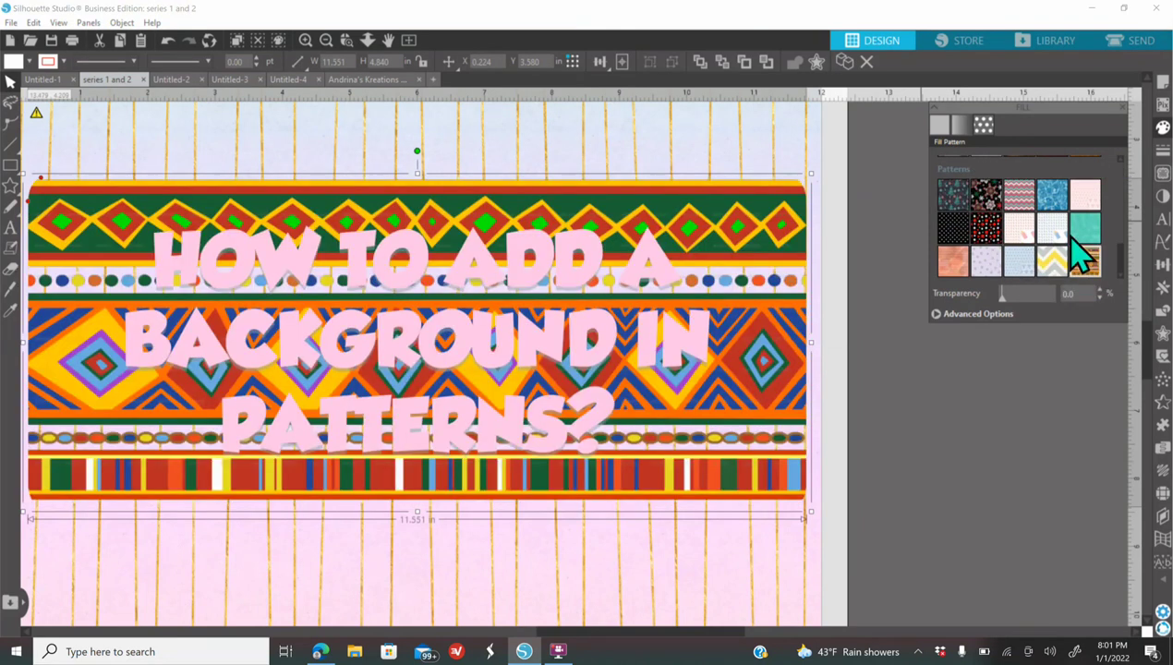
{"action": "left_click", "coordinate": [1084, 229]}
{"action": "left_click", "coordinate": [1085, 197]}
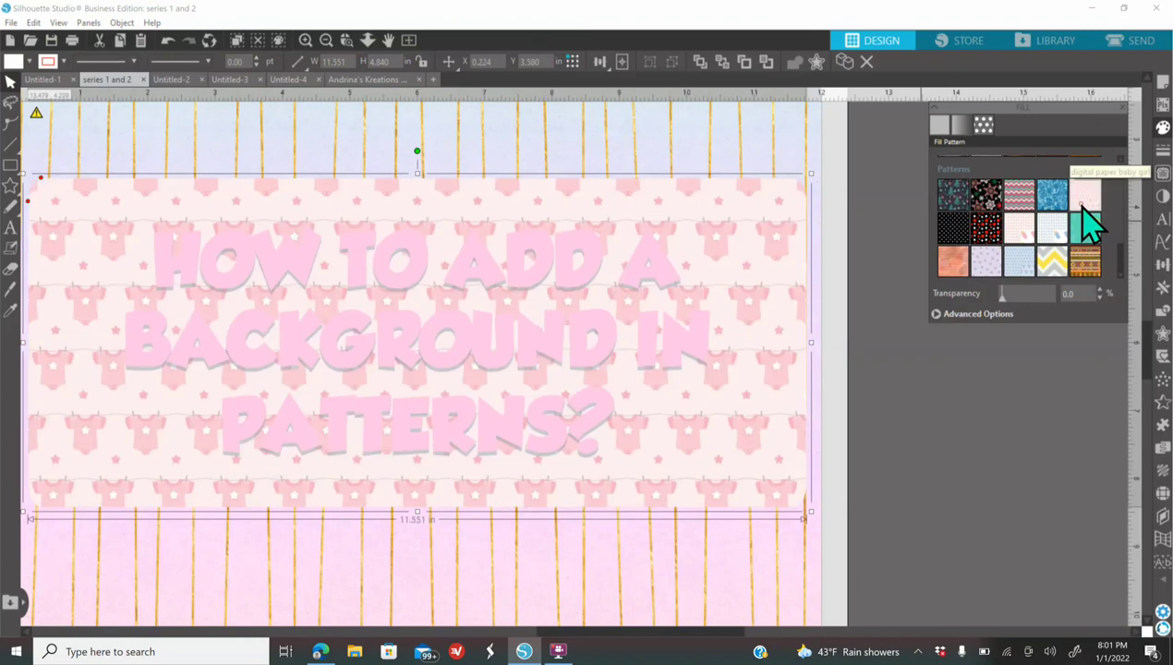
Step: Try the orange watercolor scallop pattern and the red, white and teal chevron pattern on the banner background
{"action": "left_click", "coordinate": [959, 262]}
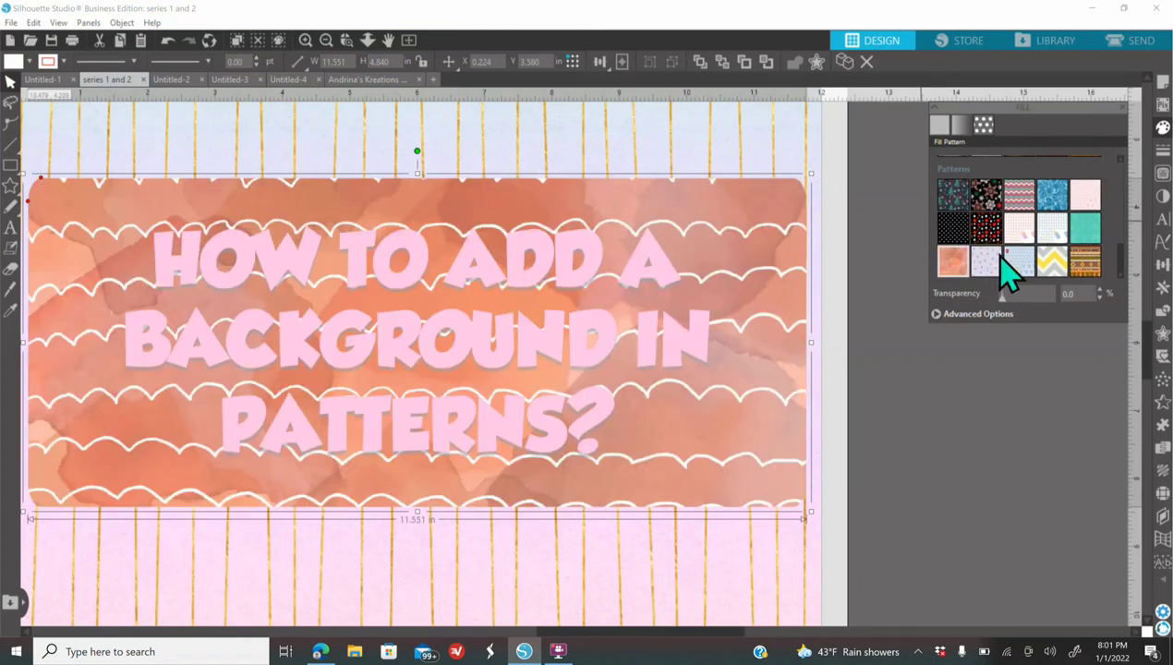
{"action": "scroll", "coordinate": [1008, 254], "scroll_direction": "up", "scroll_amount": 1}
{"action": "left_click", "coordinate": [1021, 238]}
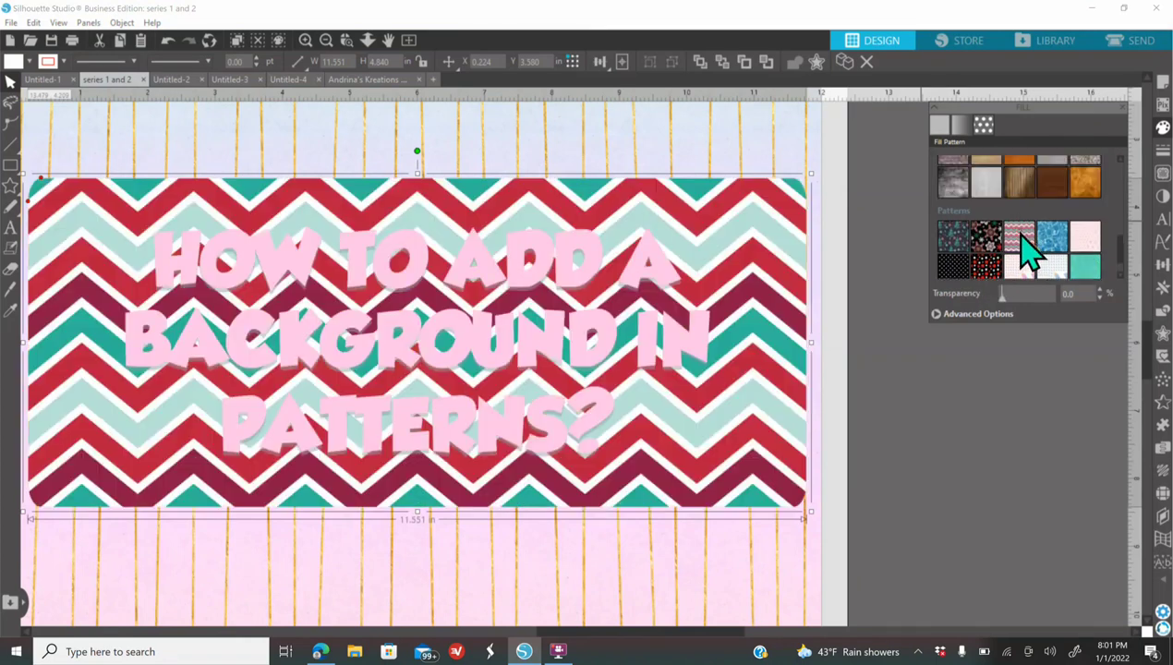
Step: Try the brown wood, golden stone and gray weathered wood textures, and fill the banner with the black pattern of red and white dots
{"action": "left_click", "coordinate": [1019, 188]}
{"action": "left_click", "coordinate": [1082, 187]}
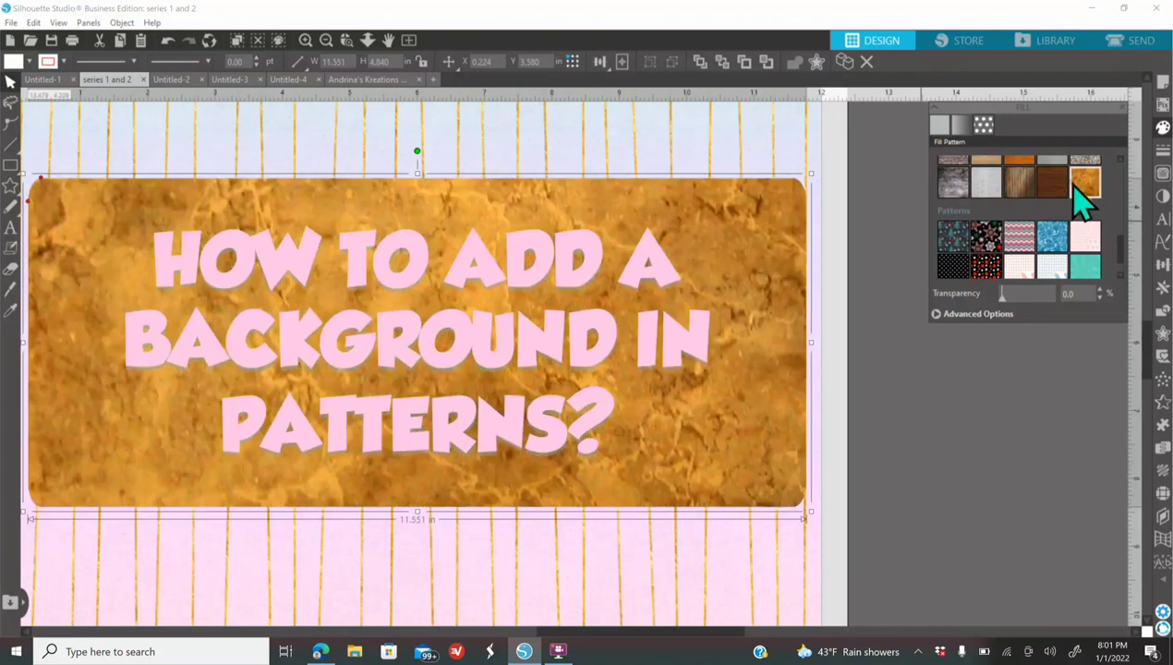
{"action": "left_click", "coordinate": [956, 189]}
{"action": "left_click", "coordinate": [954, 185]}
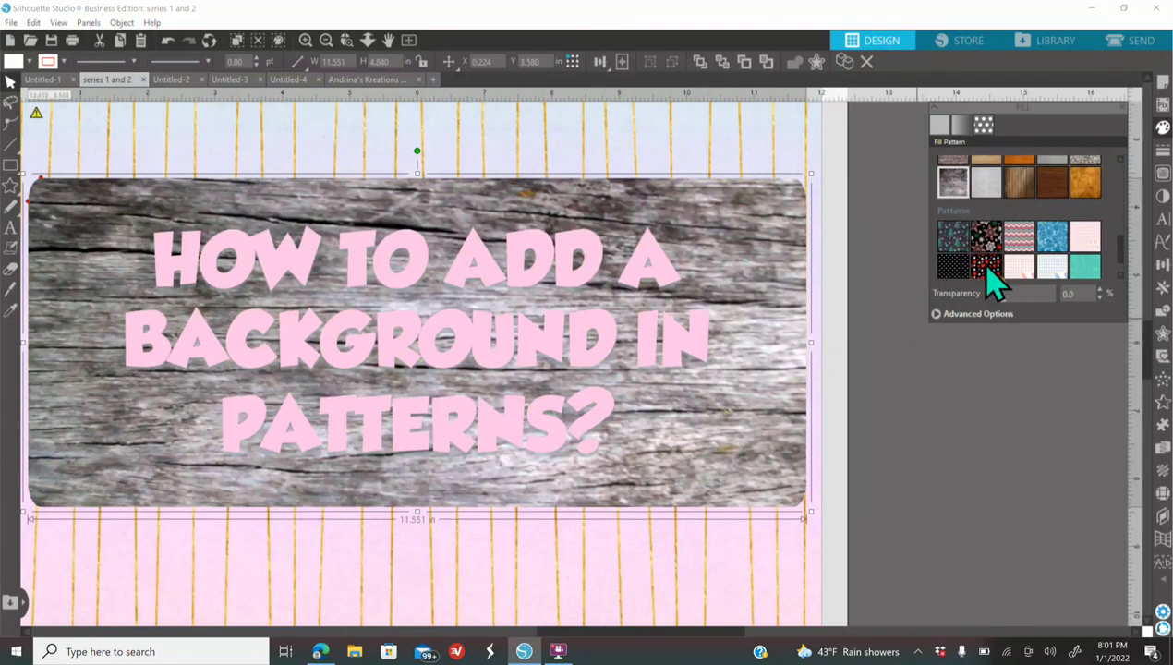
{"action": "left_click", "coordinate": [987, 269]}
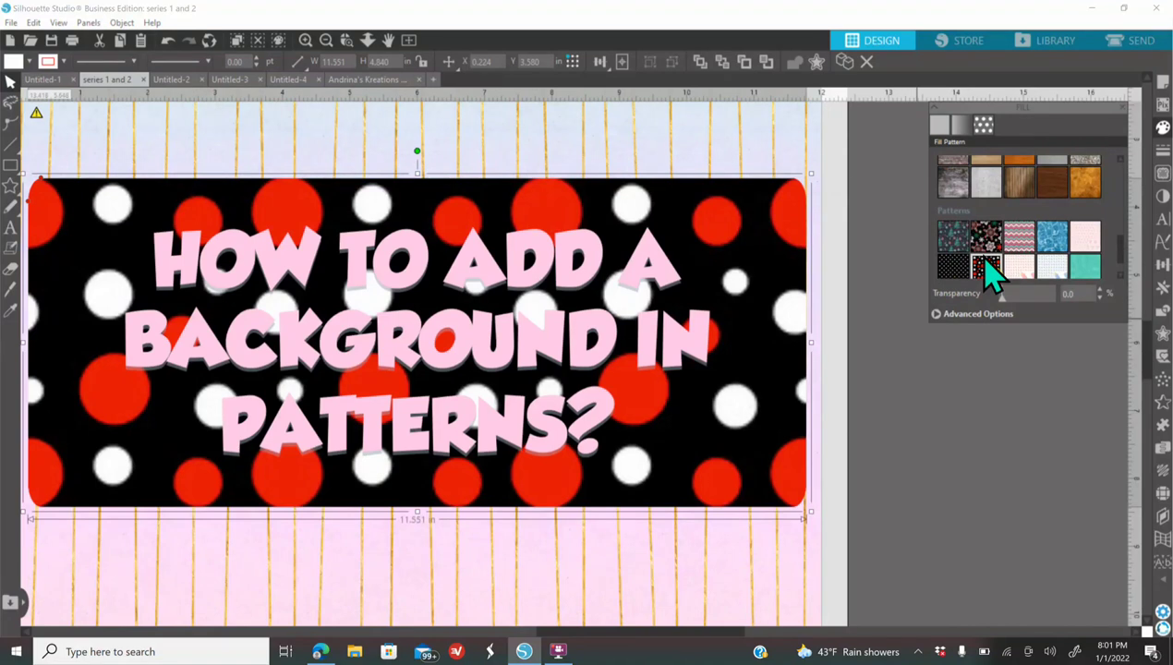